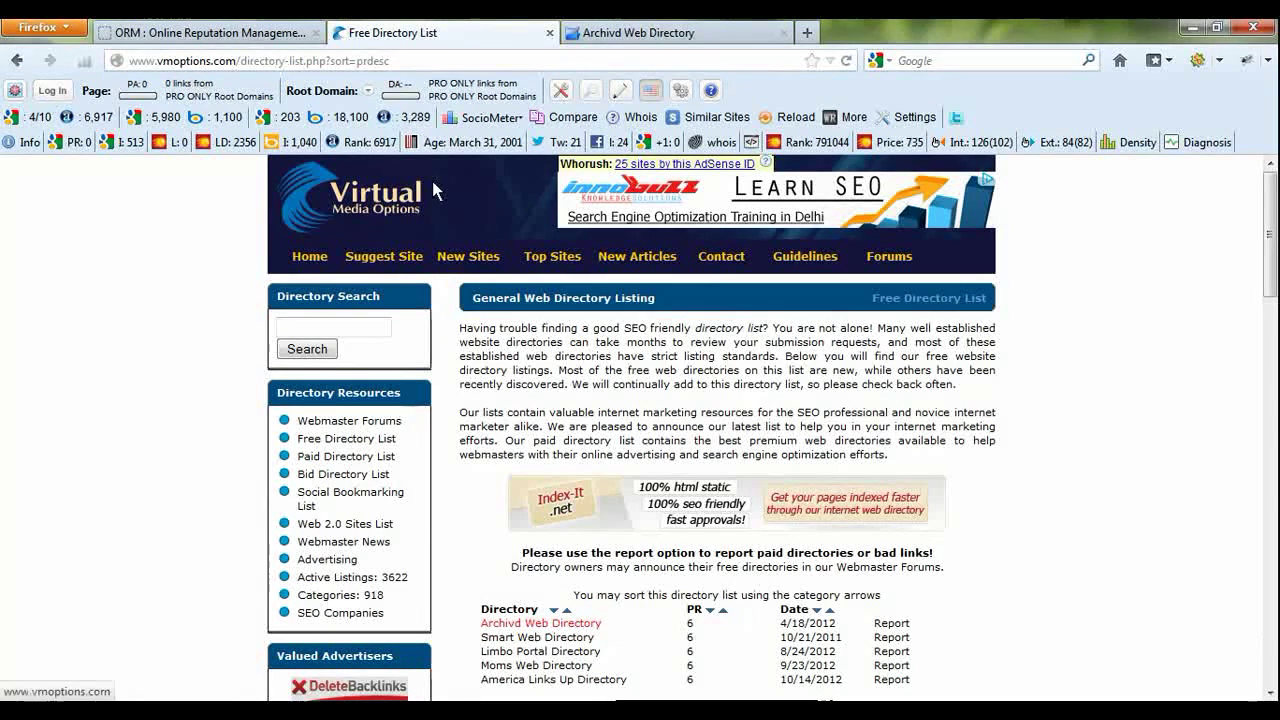
- Enlarge the Free Directory List page and review its directory table sorted by PR
key("ctrl+plus")
key("ctrl+plus")
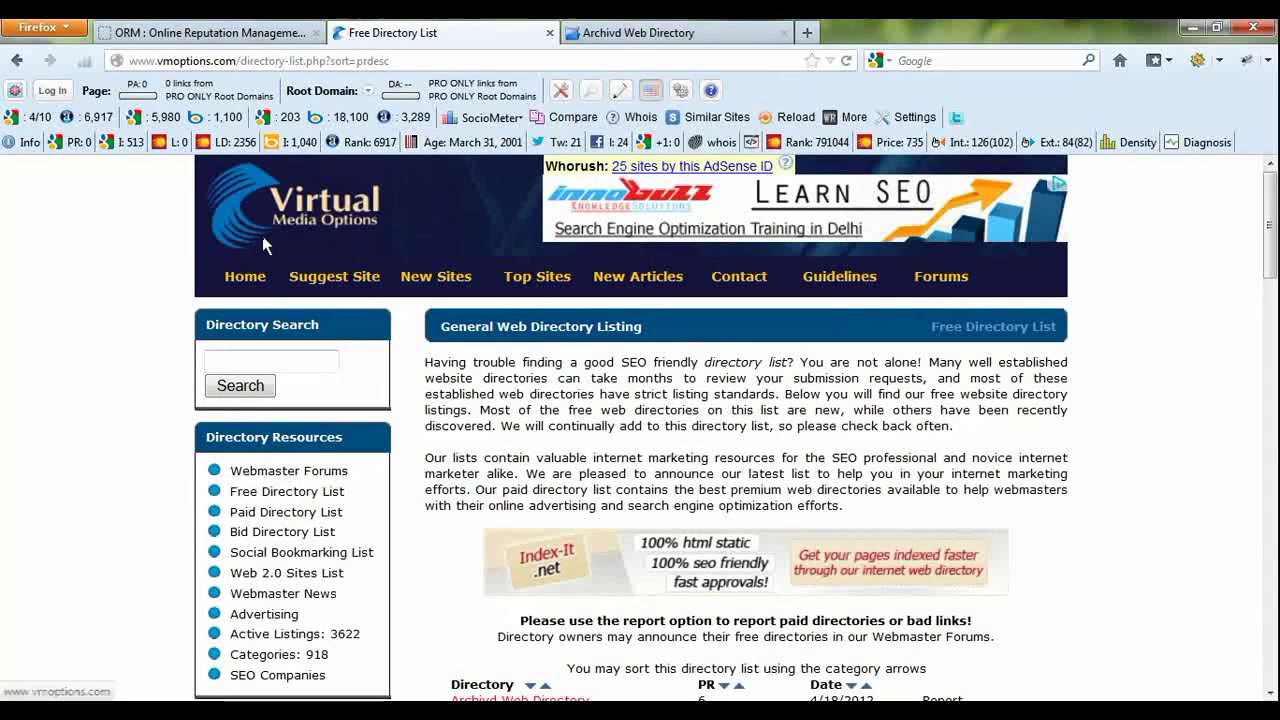
left_click_drag(390, 62, 134, 65)
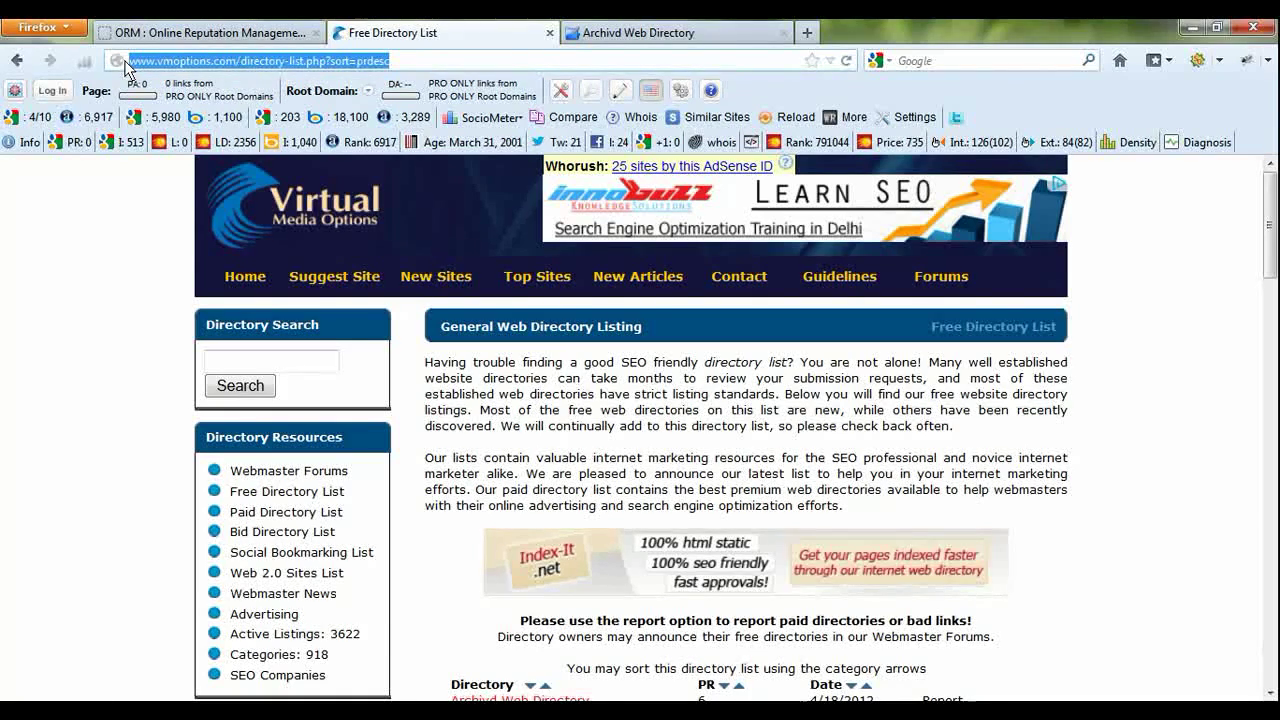
scroll(537, 331, "down", 6)
scroll(537, 331, "up", 6)
scroll(497, 585, "down", 6)
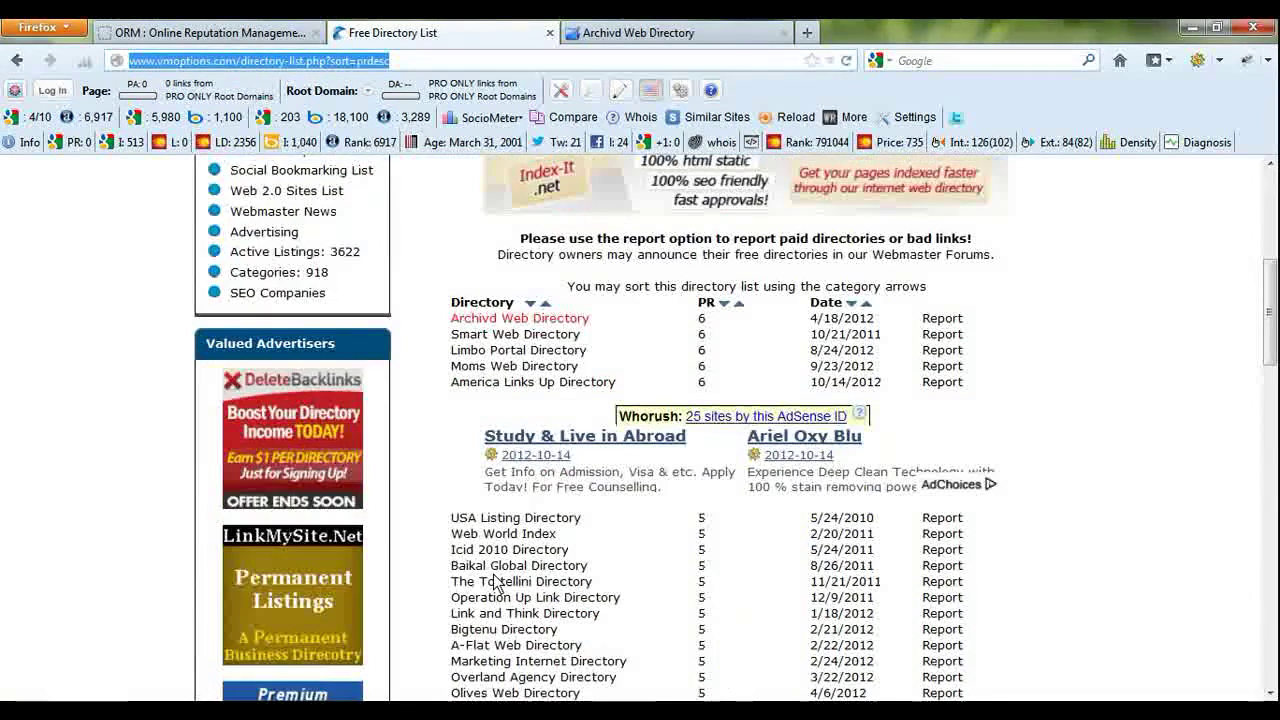
scroll(497, 585, "down", 3)
scroll(551, 530, "up", 2)
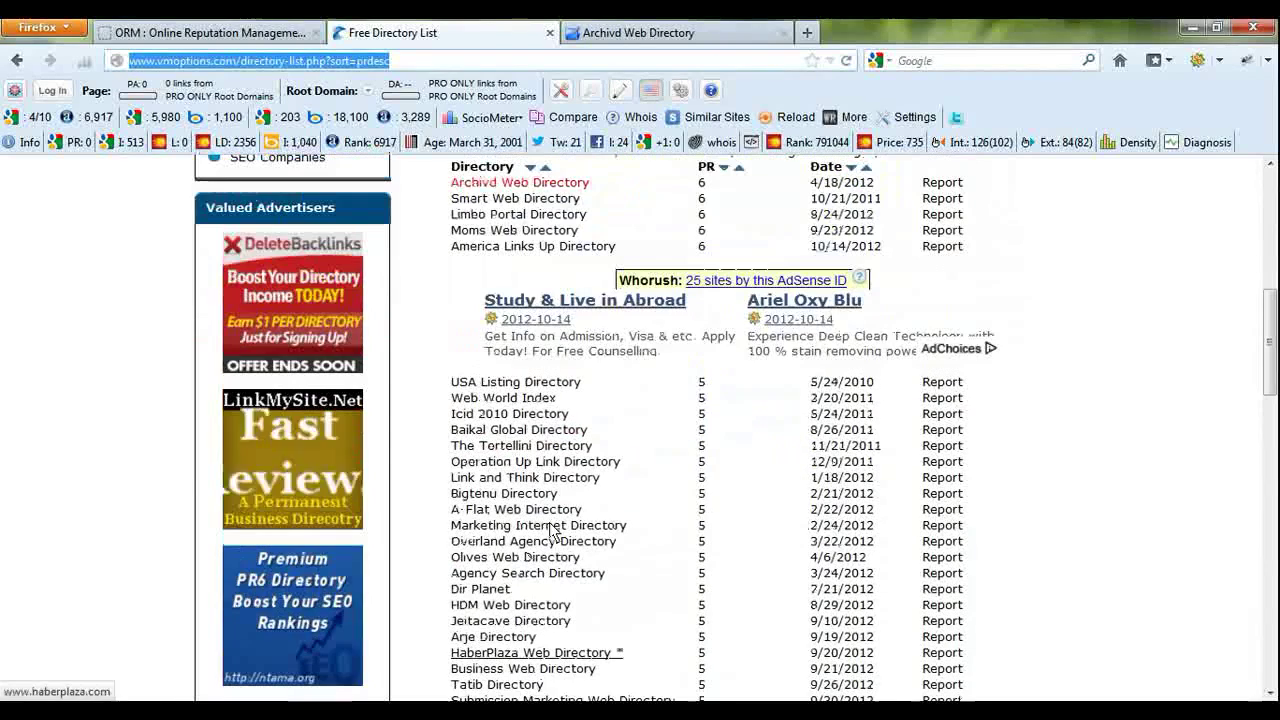
scroll(576, 514, "up", 1)
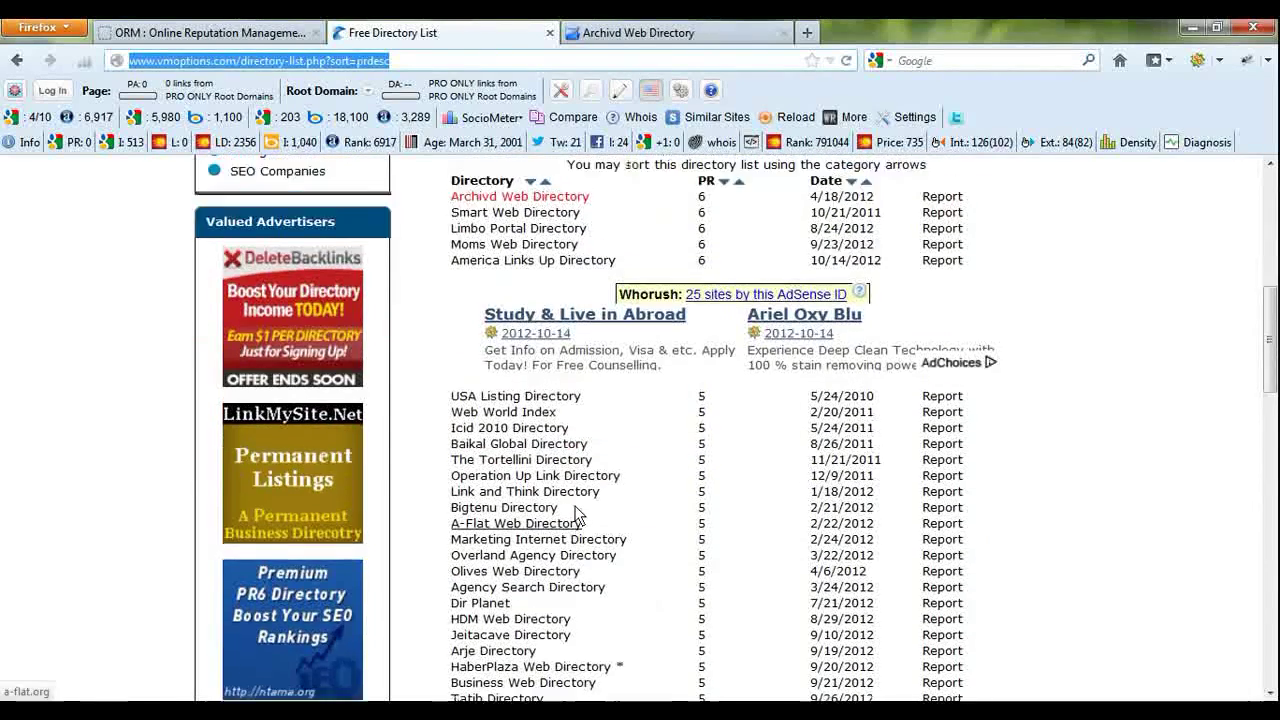
scroll(576, 514, "up", 4)
scroll(567, 494, "down", 10)
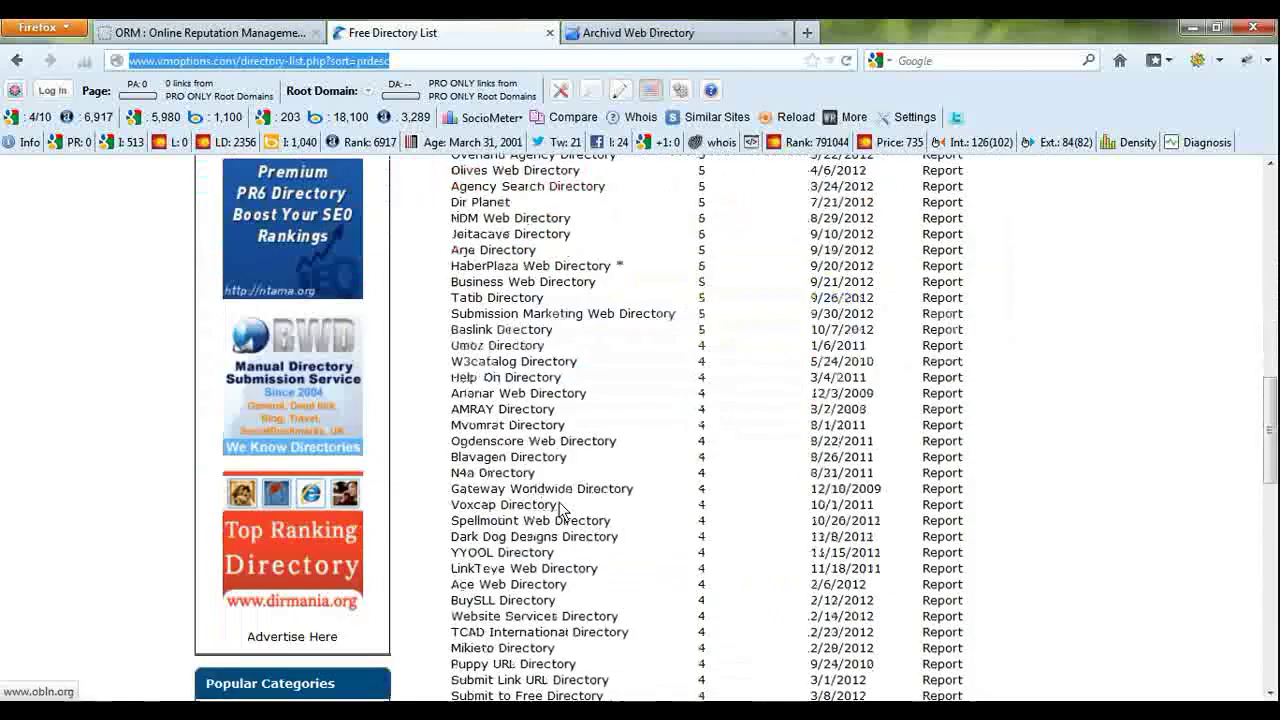
scroll(545, 493, "down", 3)
scroll(545, 493, "down", 2)
scroll(545, 493, "up", 15)
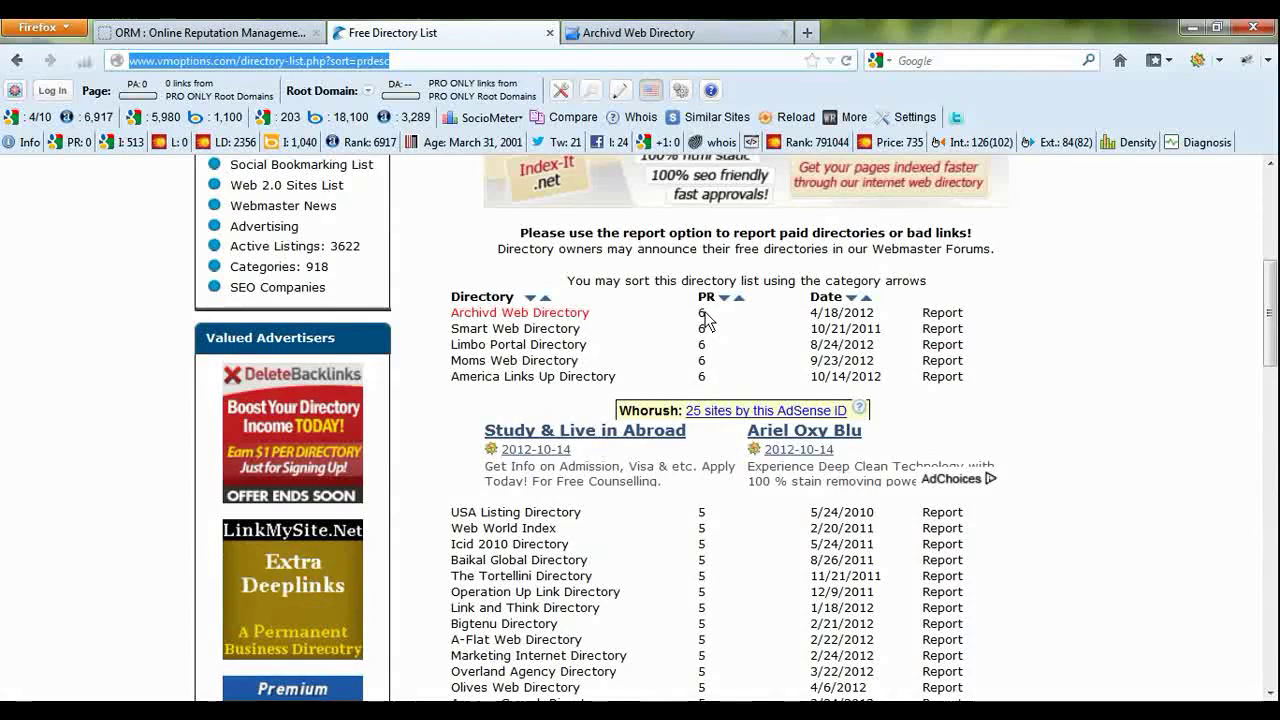
scroll(712, 390, "down", 10)
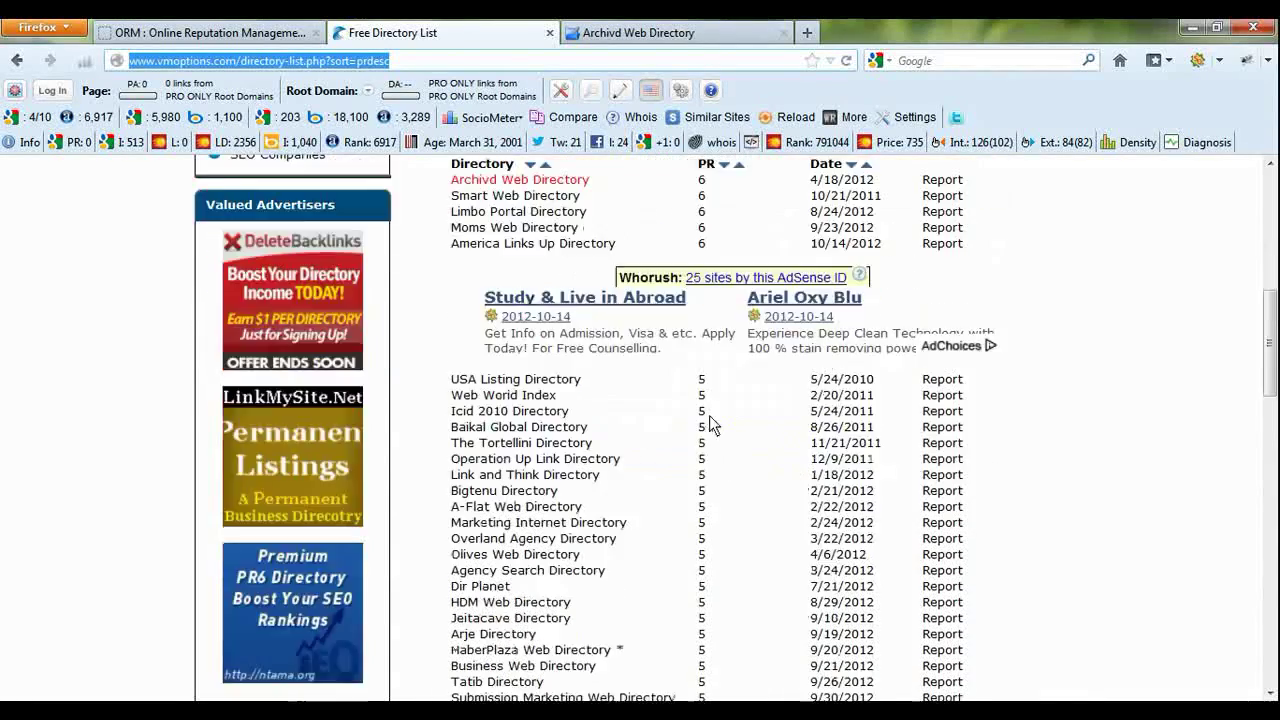
scroll(715, 390, "down", 6)
scroll(730, 429, "up", 20)
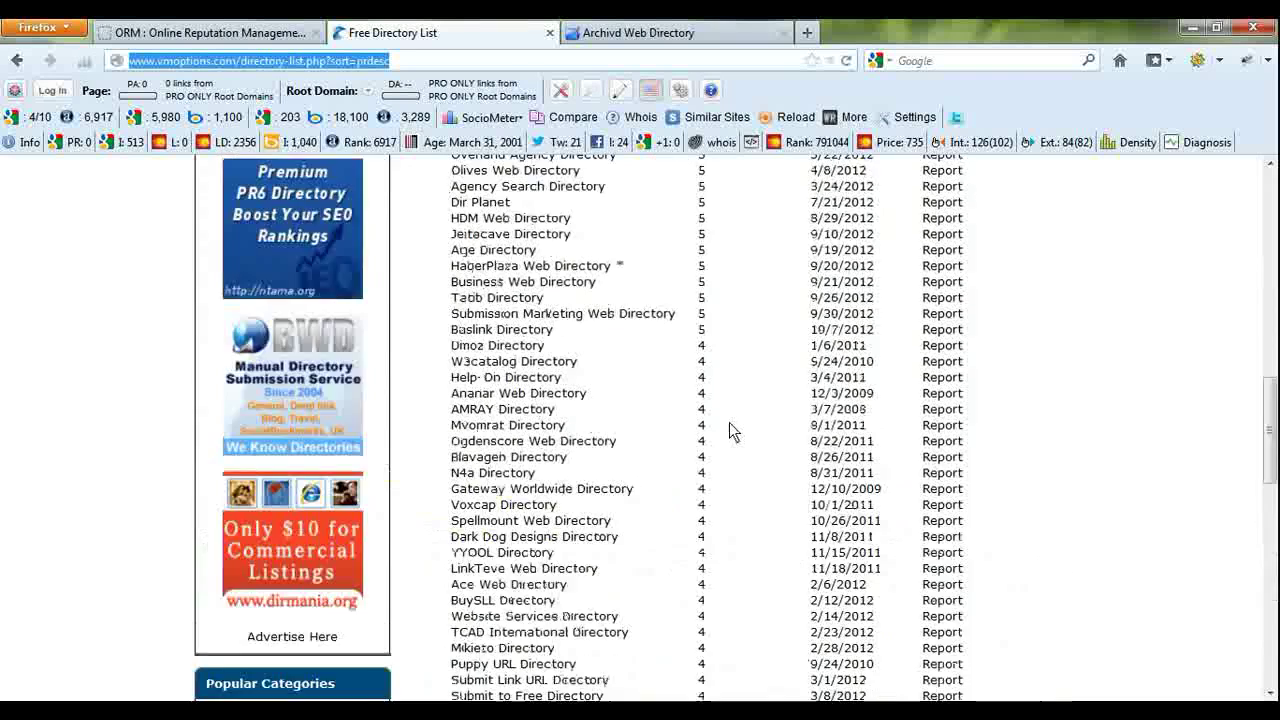
scroll(735, 432, "down", 4)
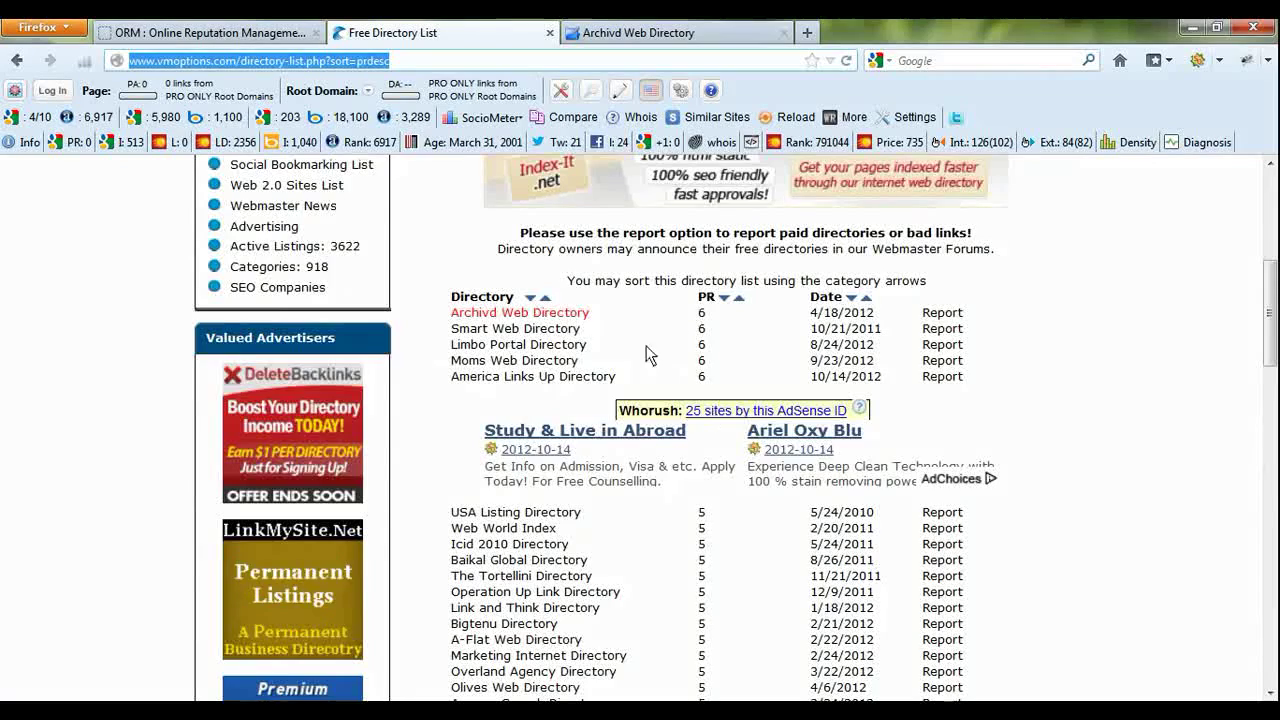
scroll(655, 400, "down", 12)
scroll(652, 410, "up", 6)
scroll(652, 410, "up", 4)
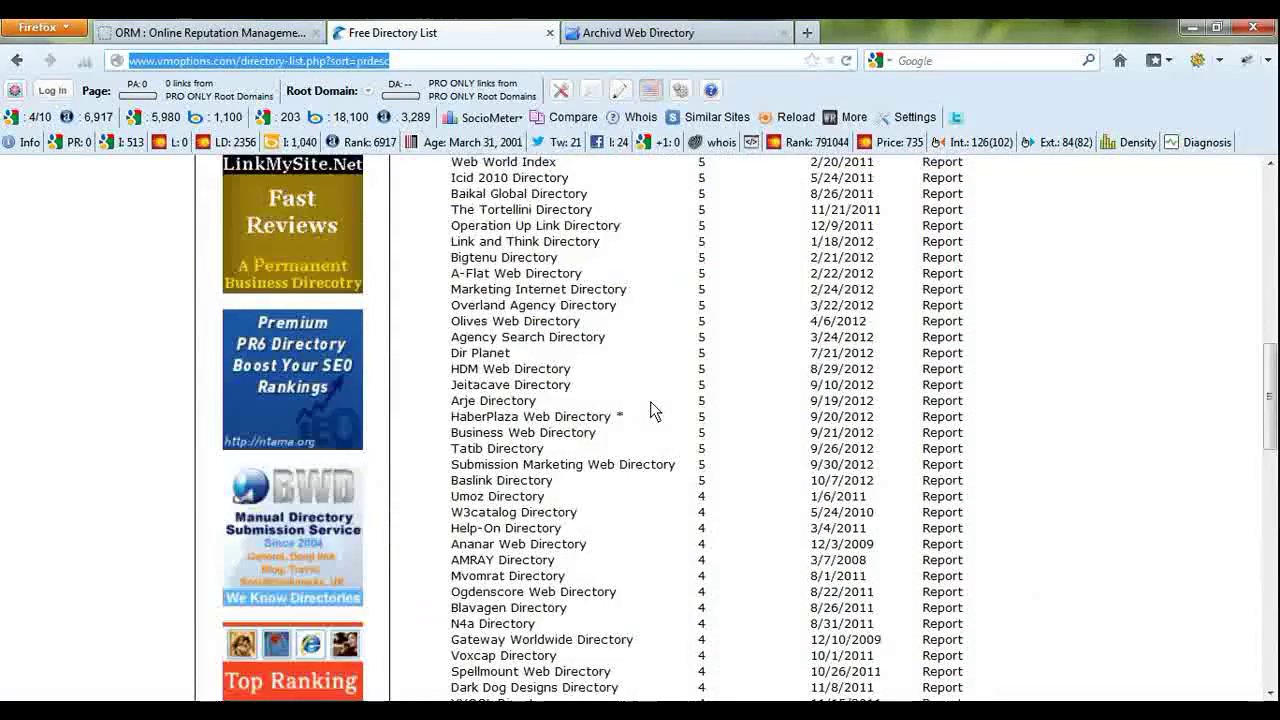
scroll(652, 410, "up", 3)
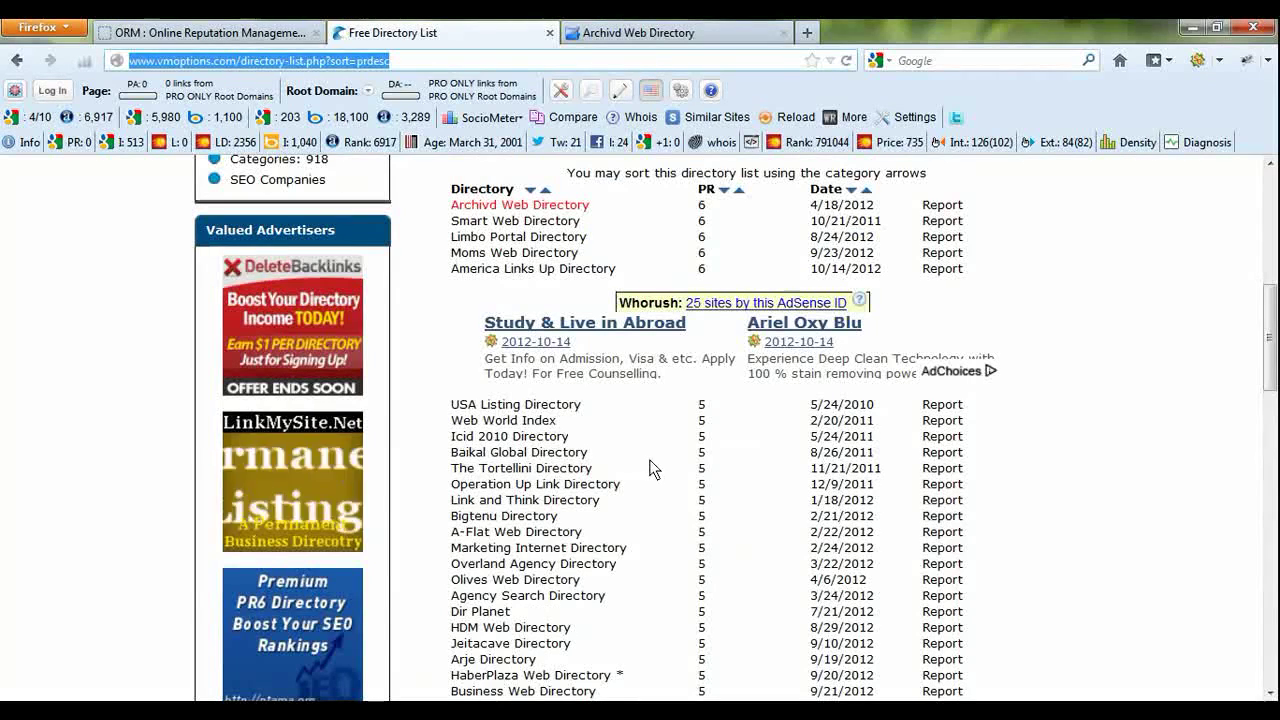
scroll(650, 462, "up", 4)
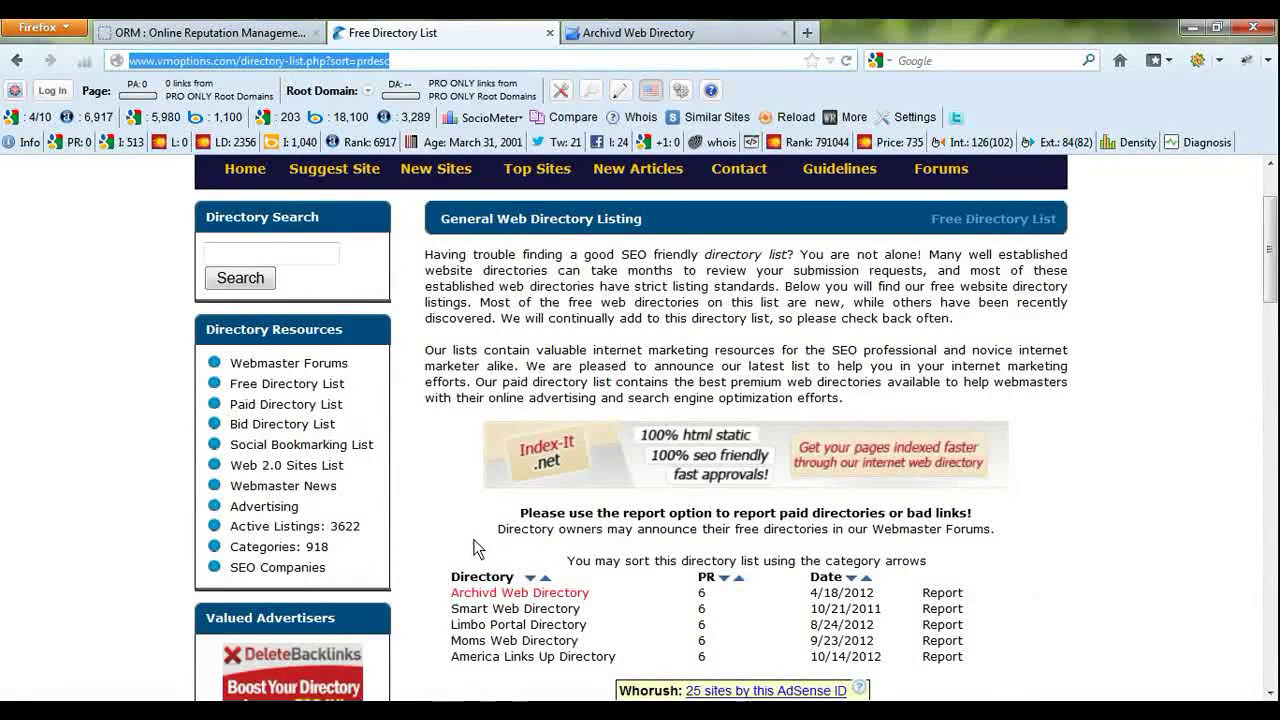
scroll(475, 540, "down", 2)
scroll(475, 548, "up", 3)
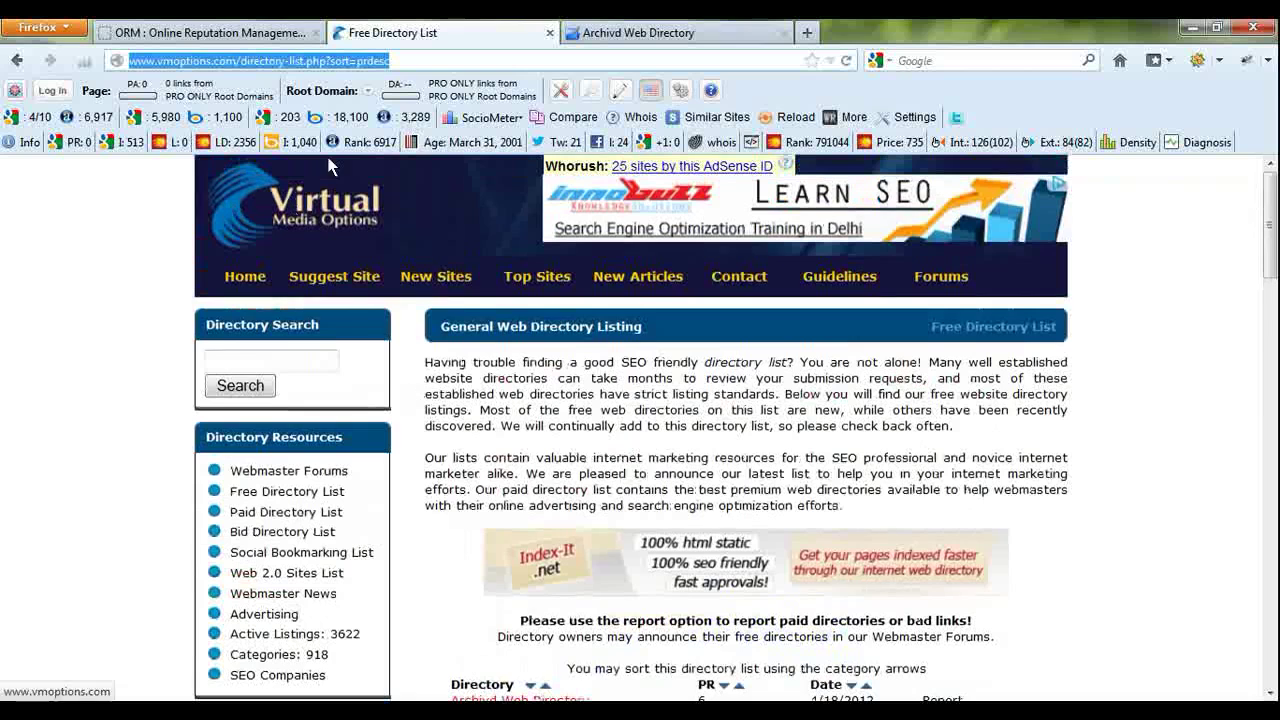
left_click(230, 62)
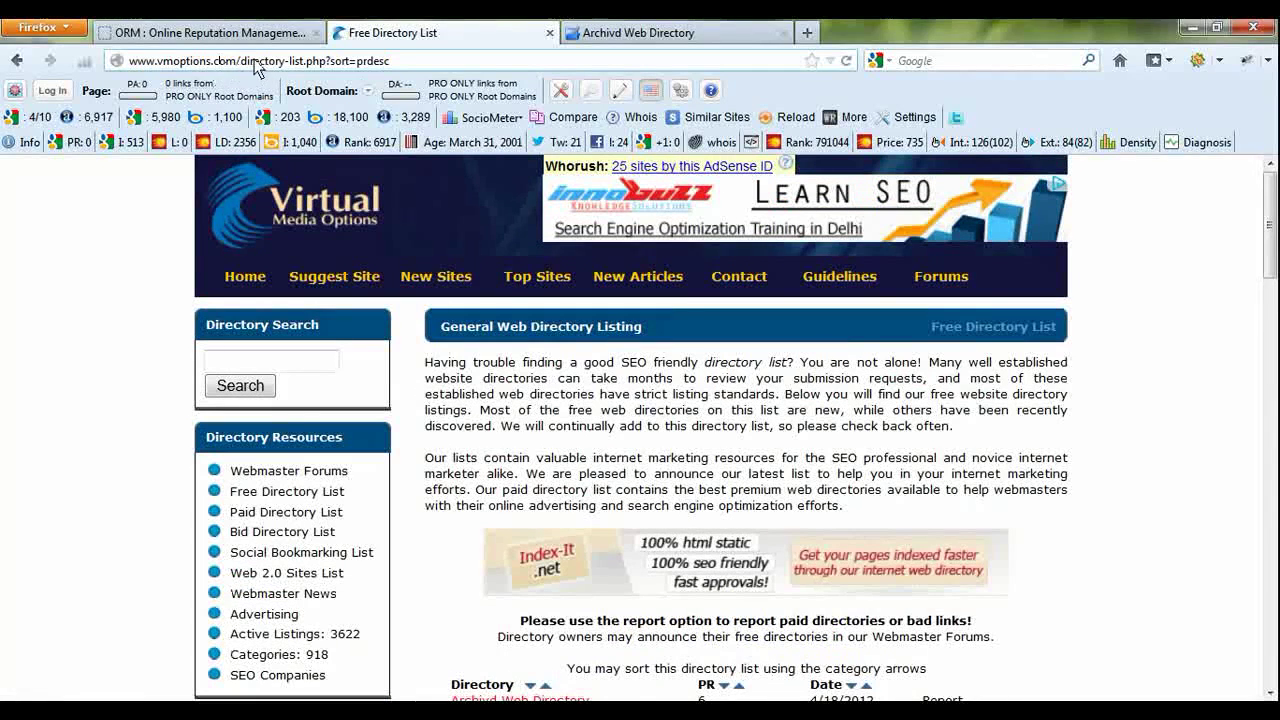
left_click_drag(237, 62, 128, 62)
key("ctrl+c")
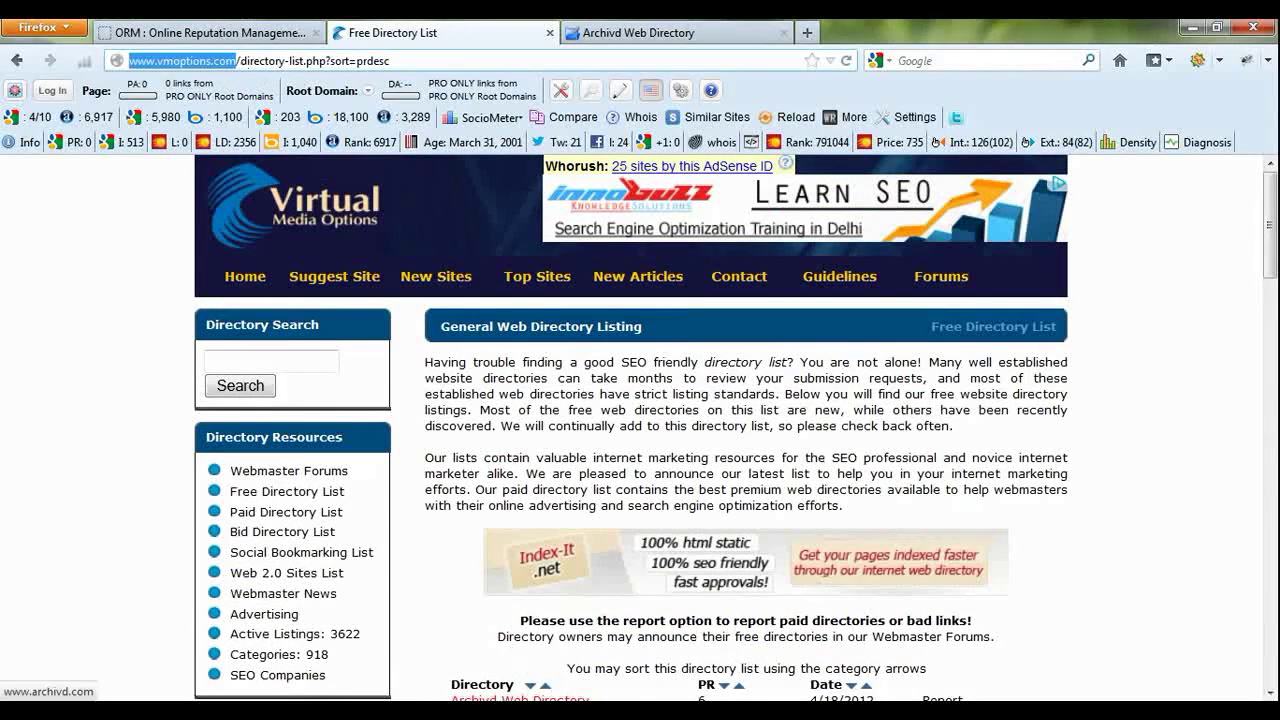
key("alt+Tab")
key("Return")
key("Return")
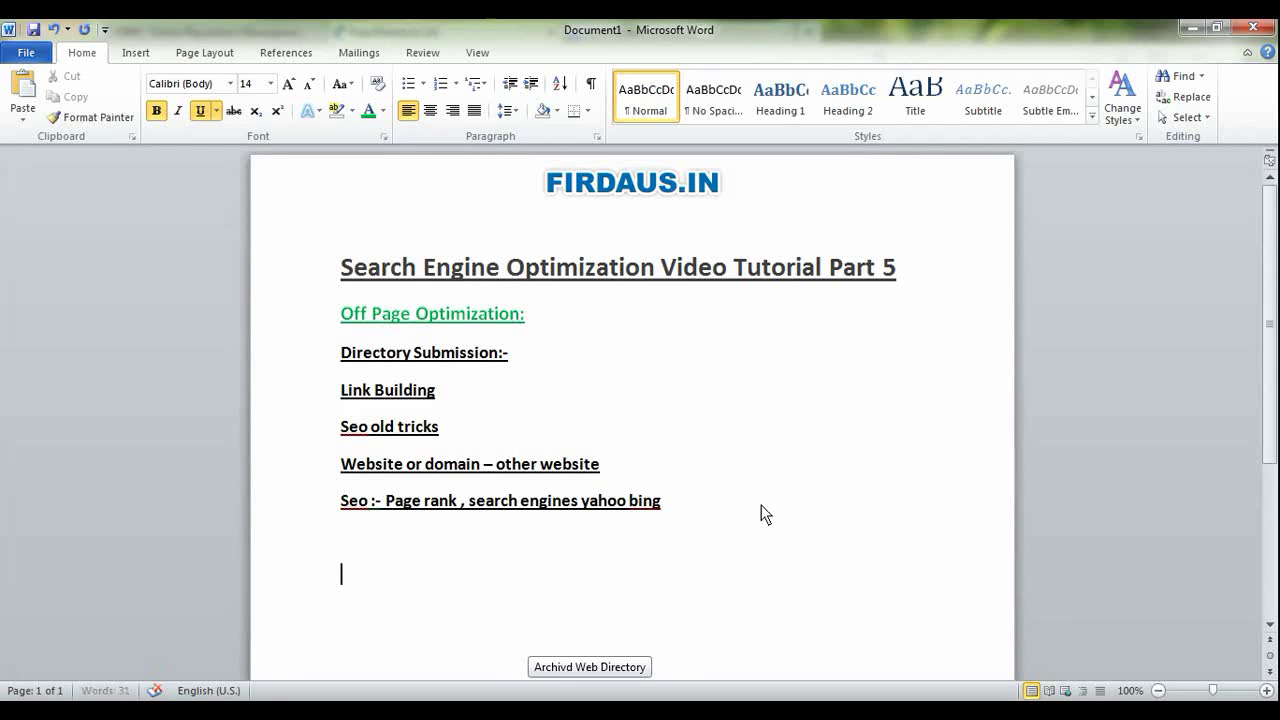
key("ctrl+v")
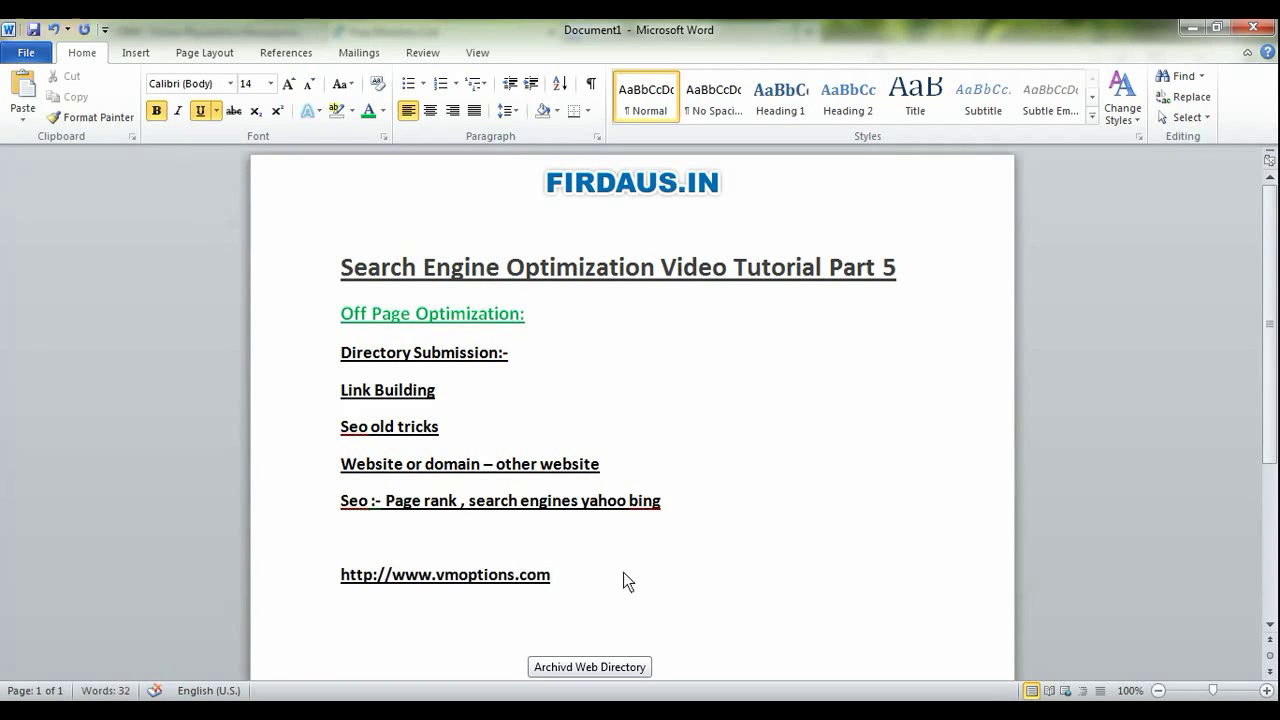
left_click_drag(623, 582, 341, 575)
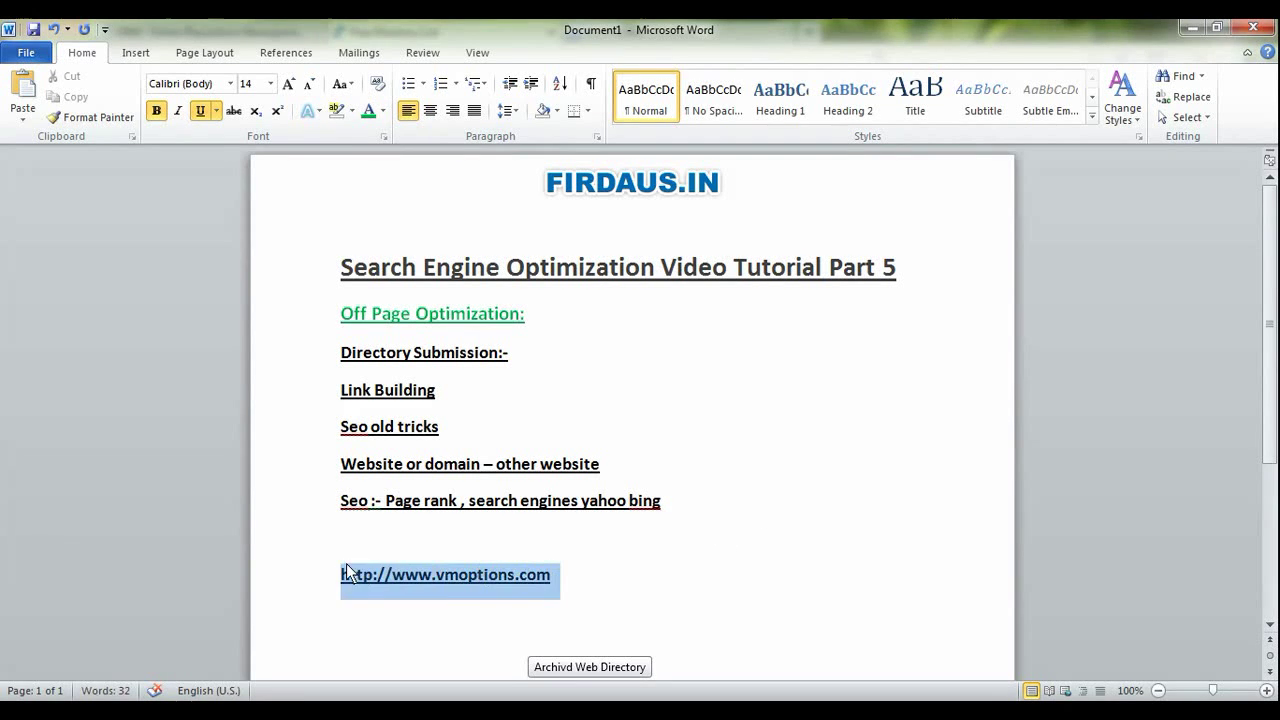
left_click(267, 84)
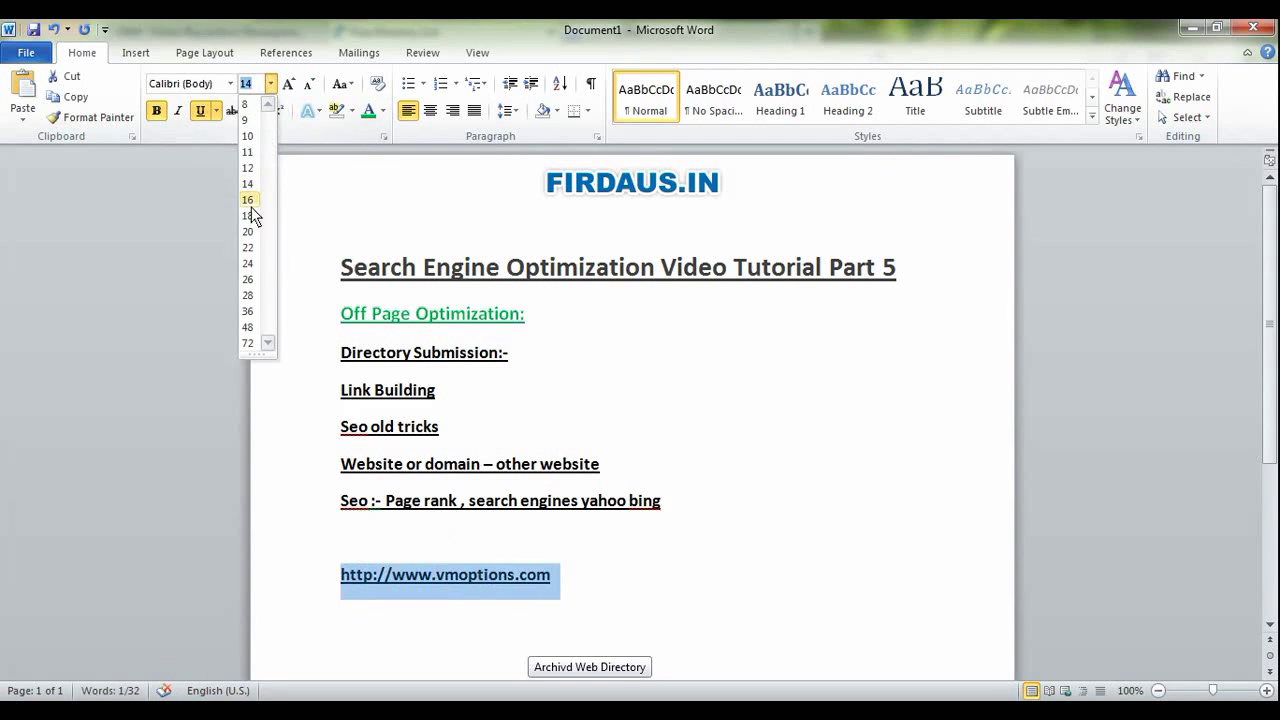
left_click(247, 280)
left_click(786, 600)
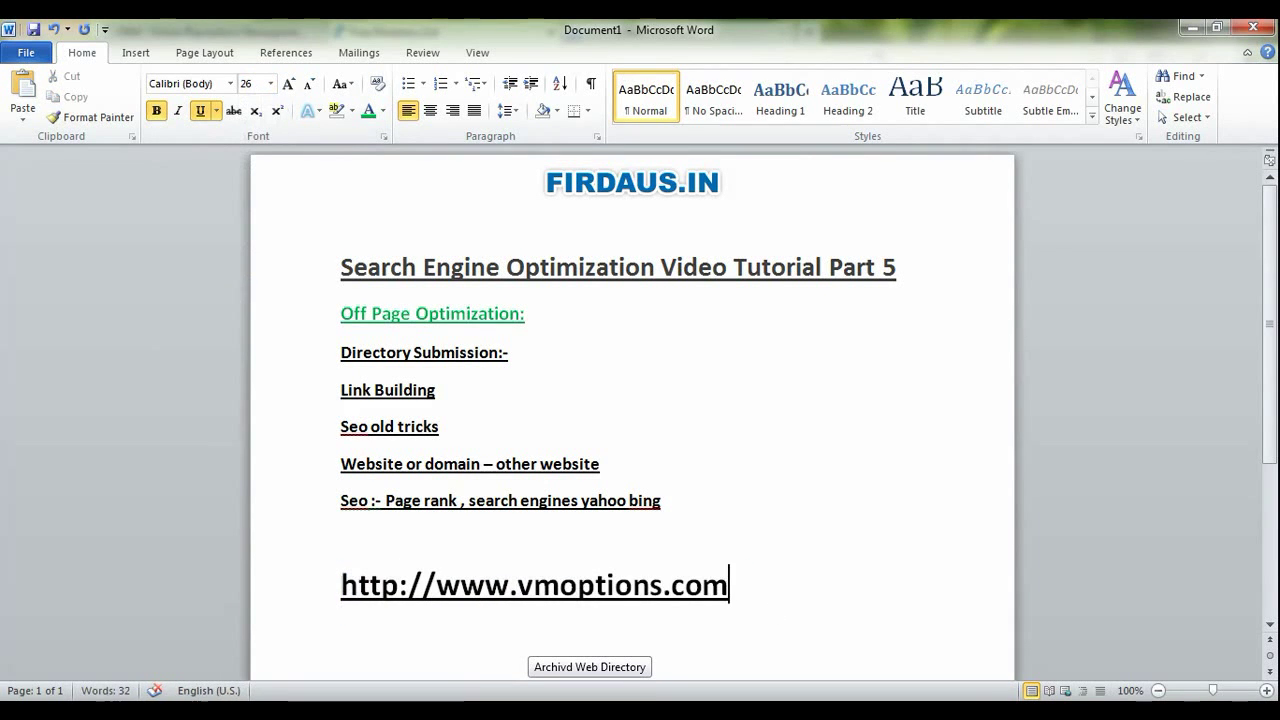
left_click(590, 700)
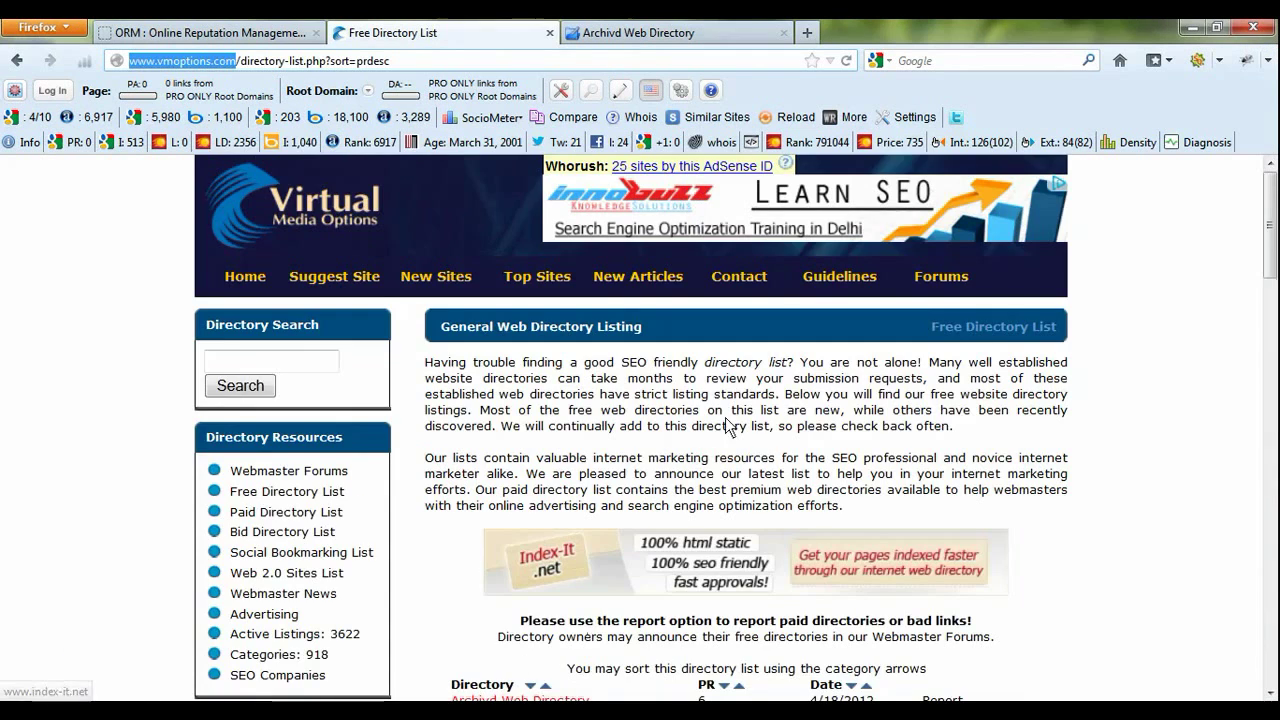
- Reload the Free Directory List page and scroll through its entries
scroll(1120, 360, "down", 5)
scroll(1117, 385, "up", 5)
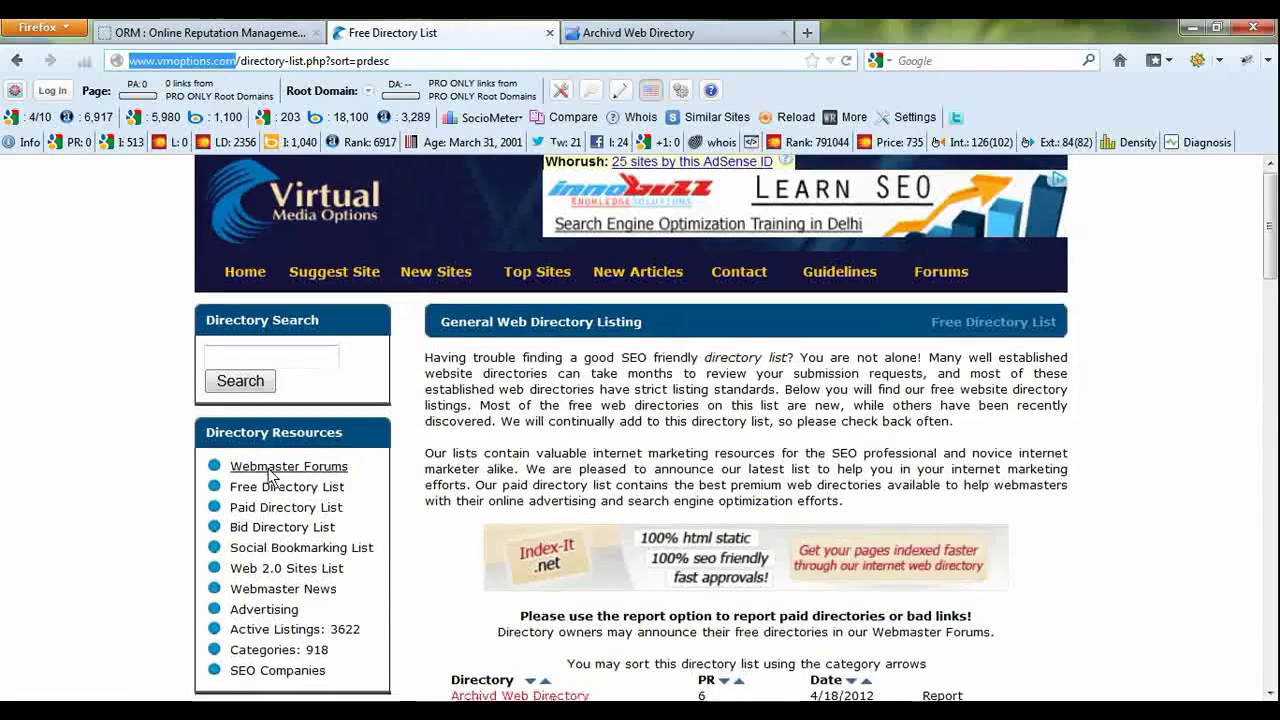
scroll(285, 370, "down", 2)
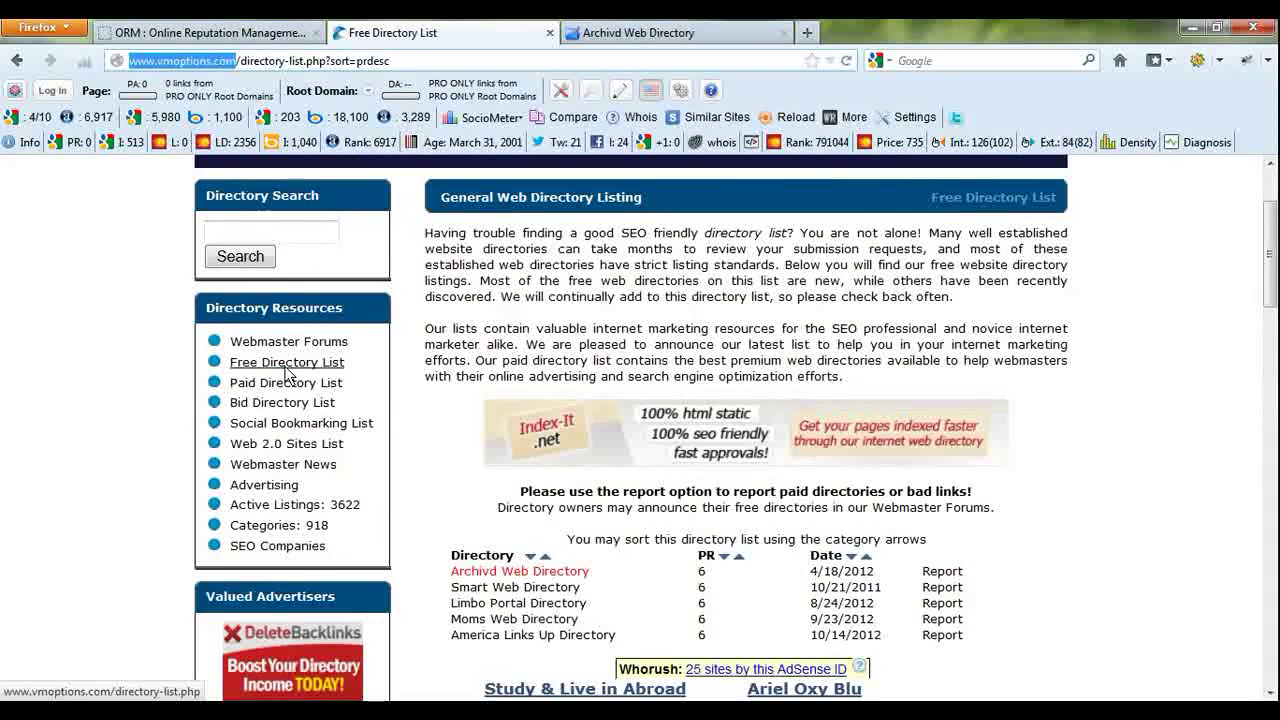
left_click(287, 368)
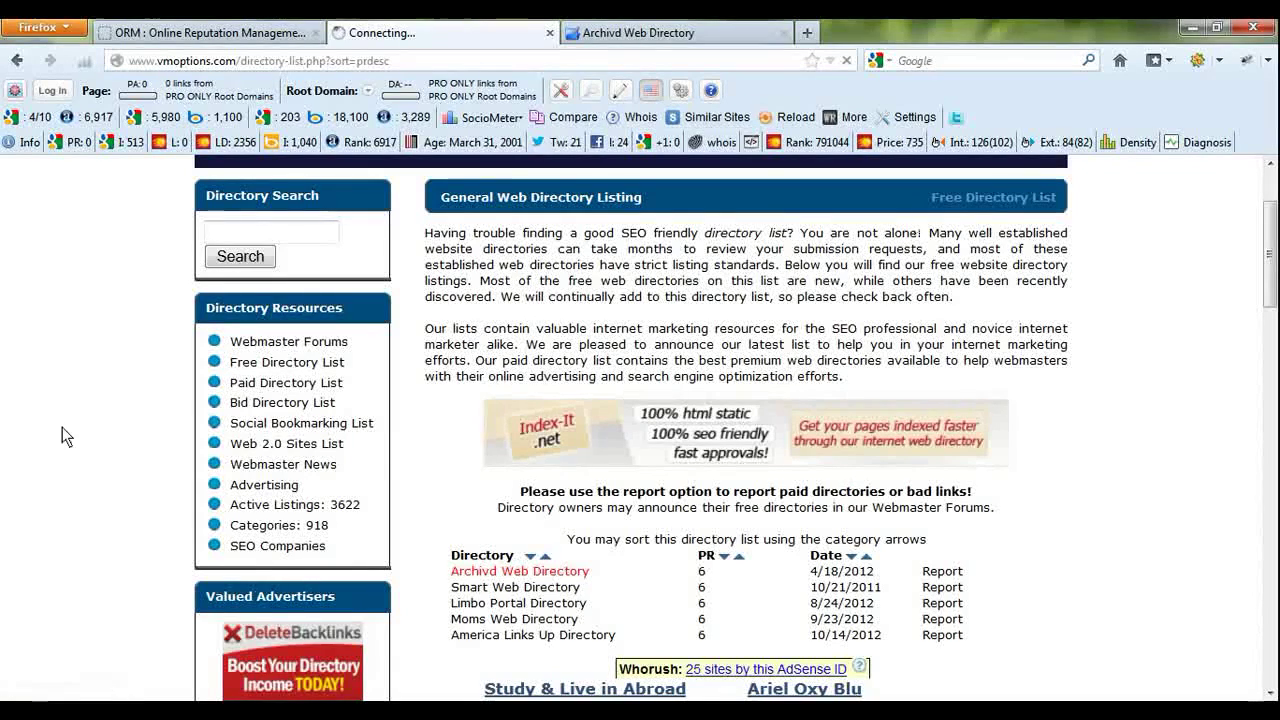
scroll(484, 477, "down", 1)
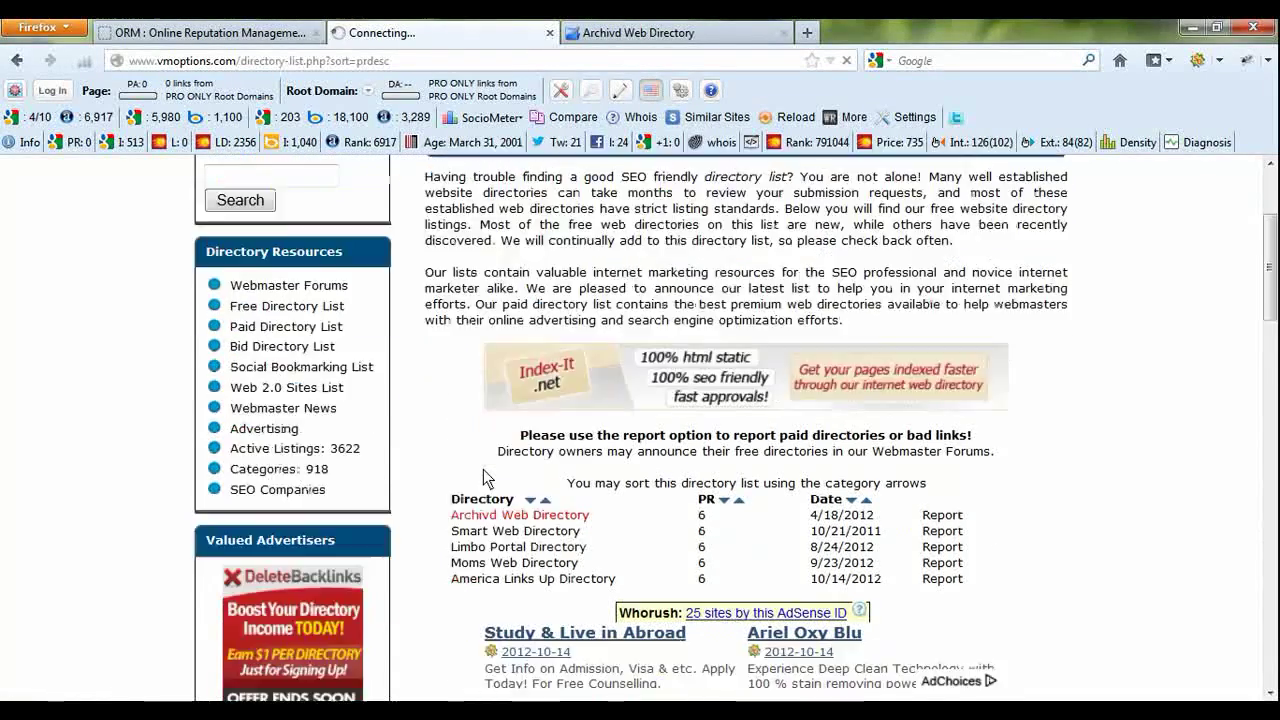
scroll(484, 477, "down", 3)
scroll(497, 490, "up", 2)
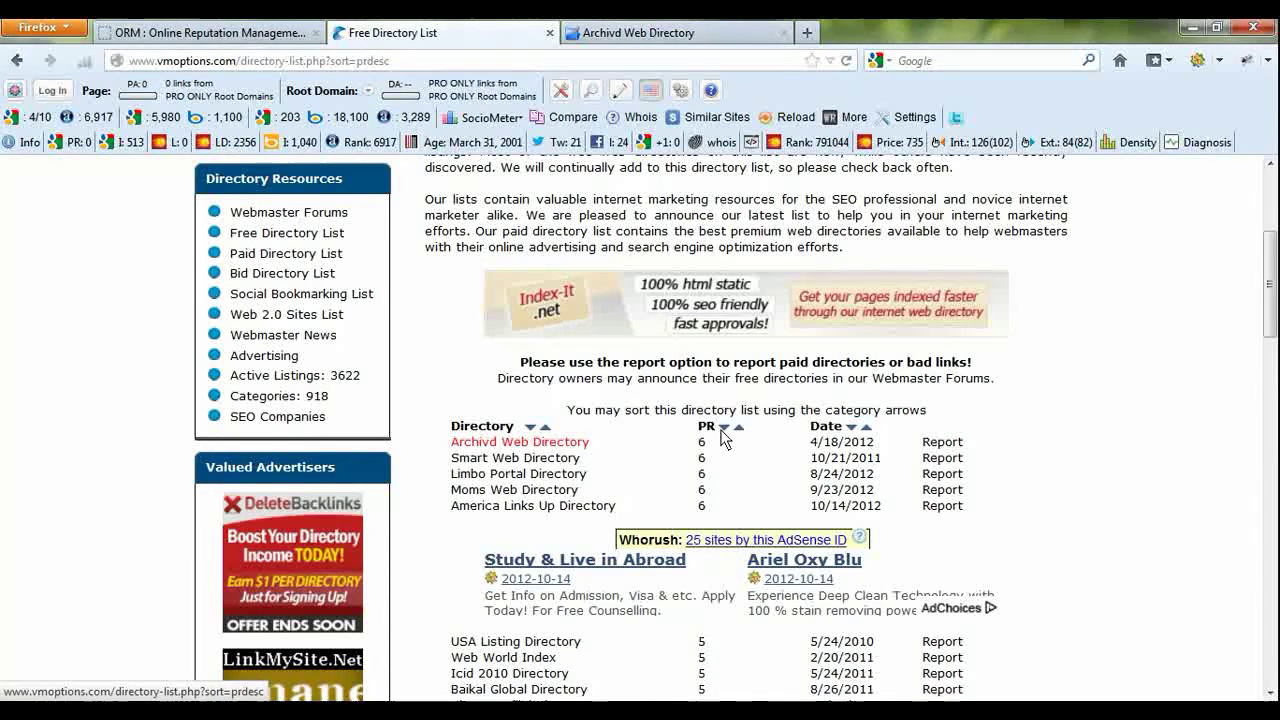
- Review the PR 6 directories, led by Archivd Web Directory, then bring up the Archivd site
scroll(608, 443, "down", 10)
scroll(611, 578, "up", 14)
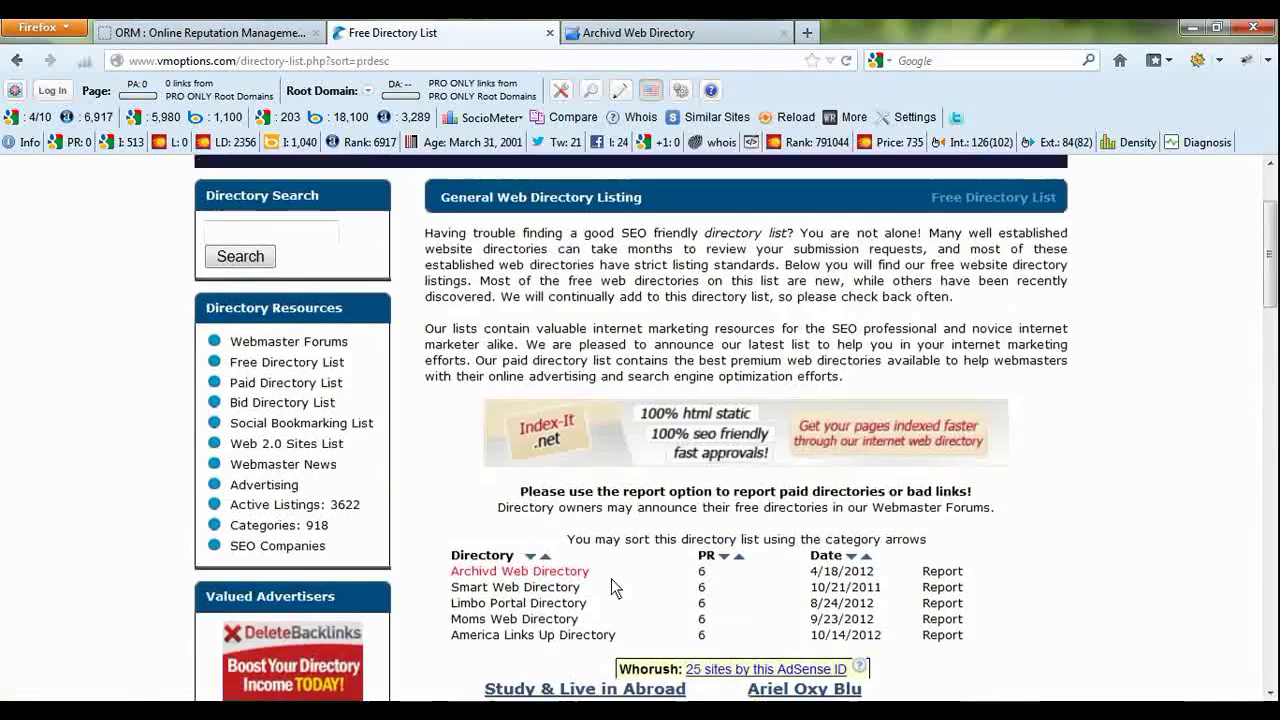
scroll(565, 570, "down", 1)
scroll(565, 570, "down", 5)
scroll(740, 567, "up", 5)
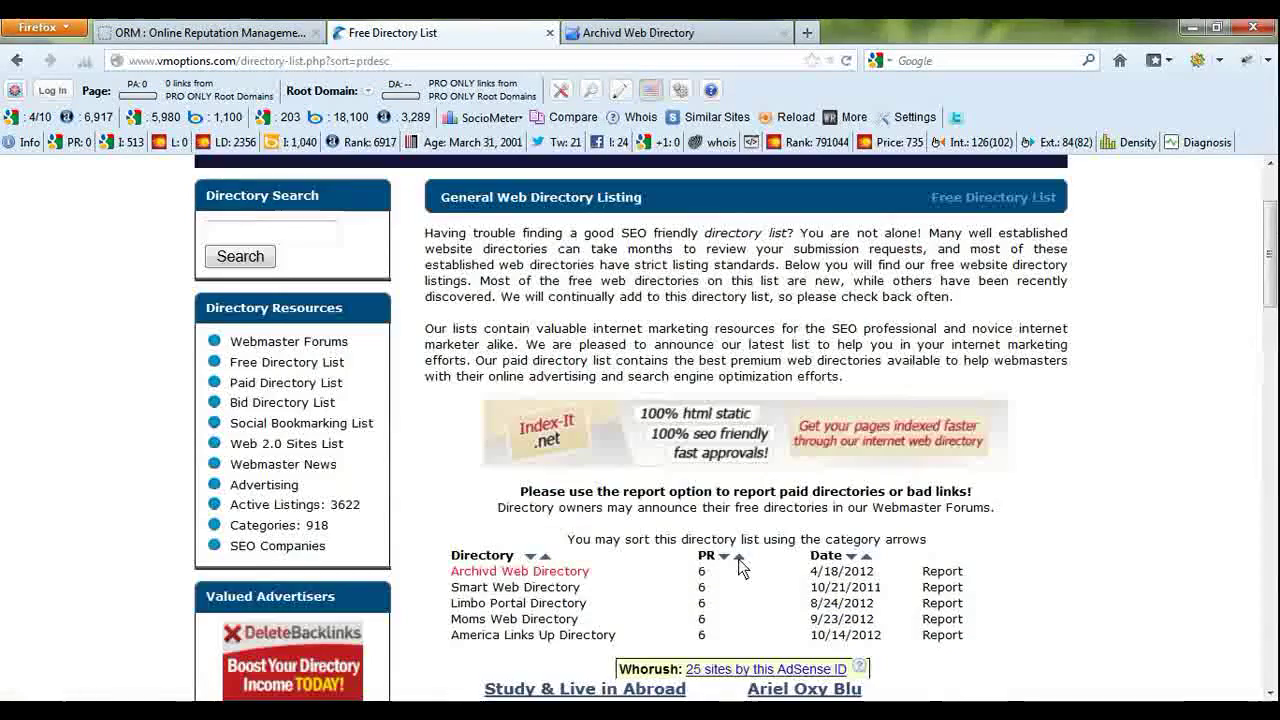
scroll(740, 567, "down", 2)
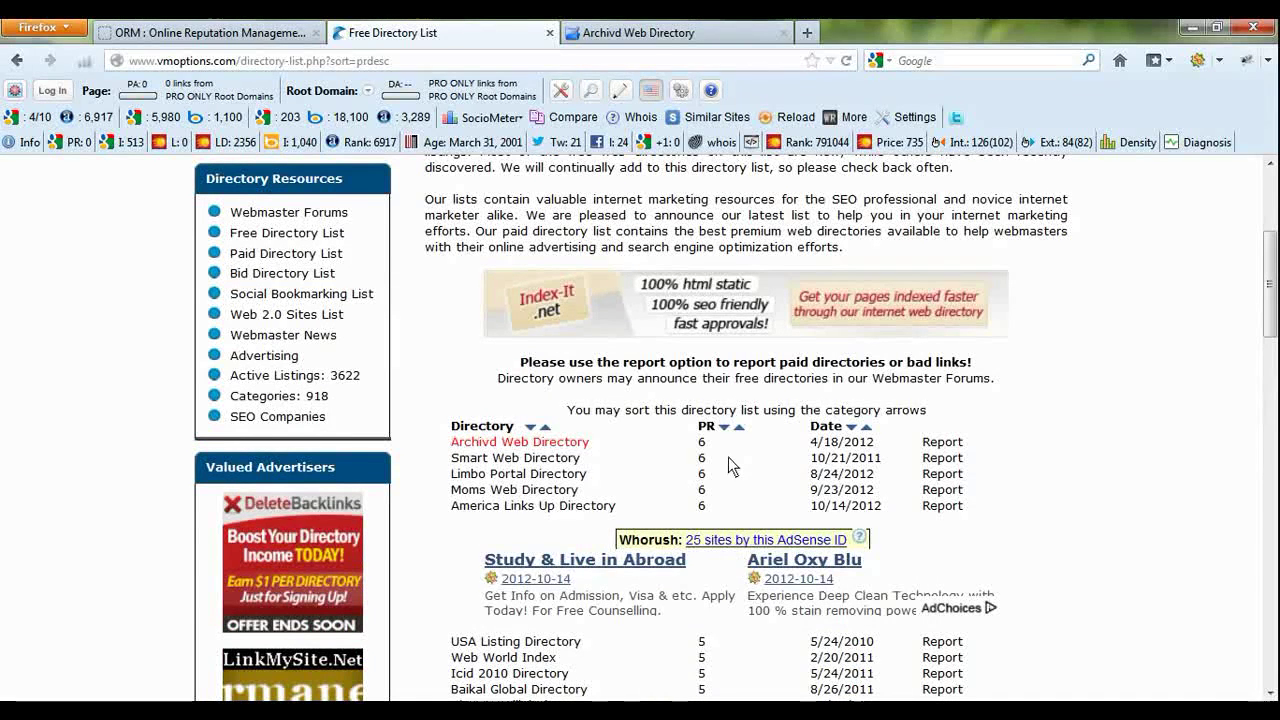
scroll(728, 465, "down", 6)
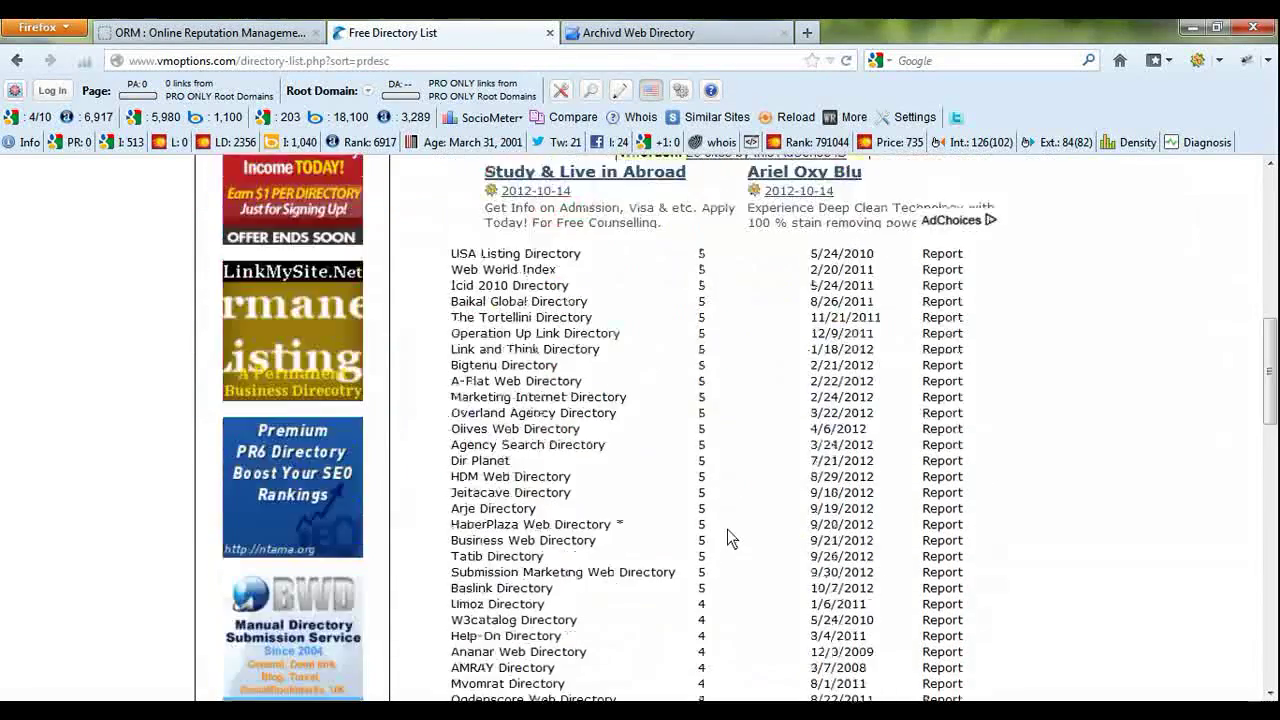
scroll(727, 537, "up", 8)
scroll(720, 500, "down", 2)
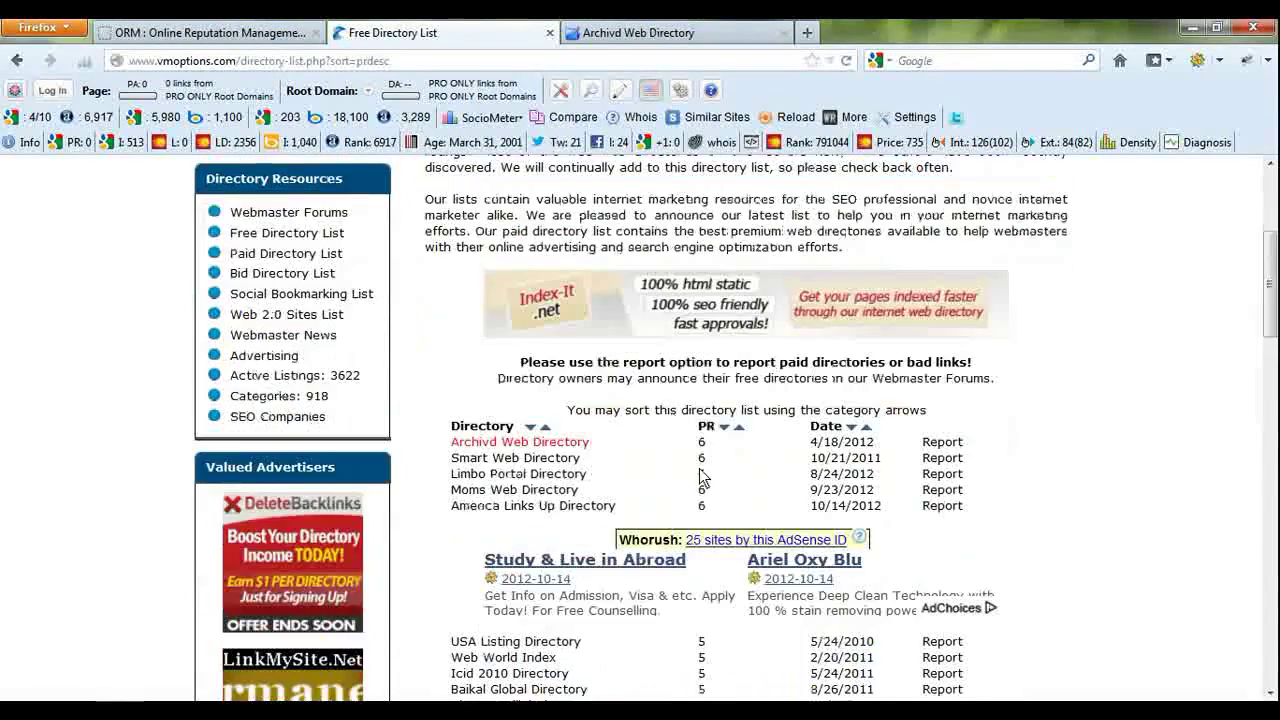
scroll(700, 478, "up", 3)
scroll(541, 530, "down", 8)
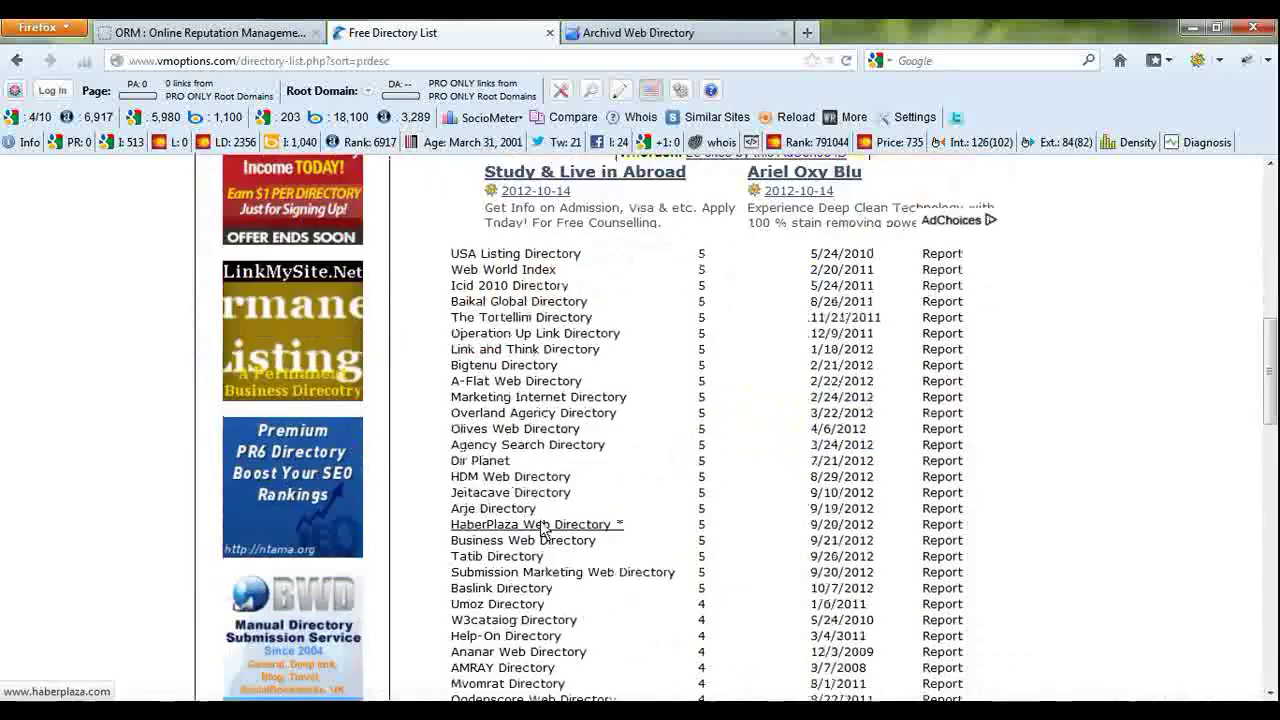
scroll(541, 530, "down", 4)
scroll(530, 580, "up", 15)
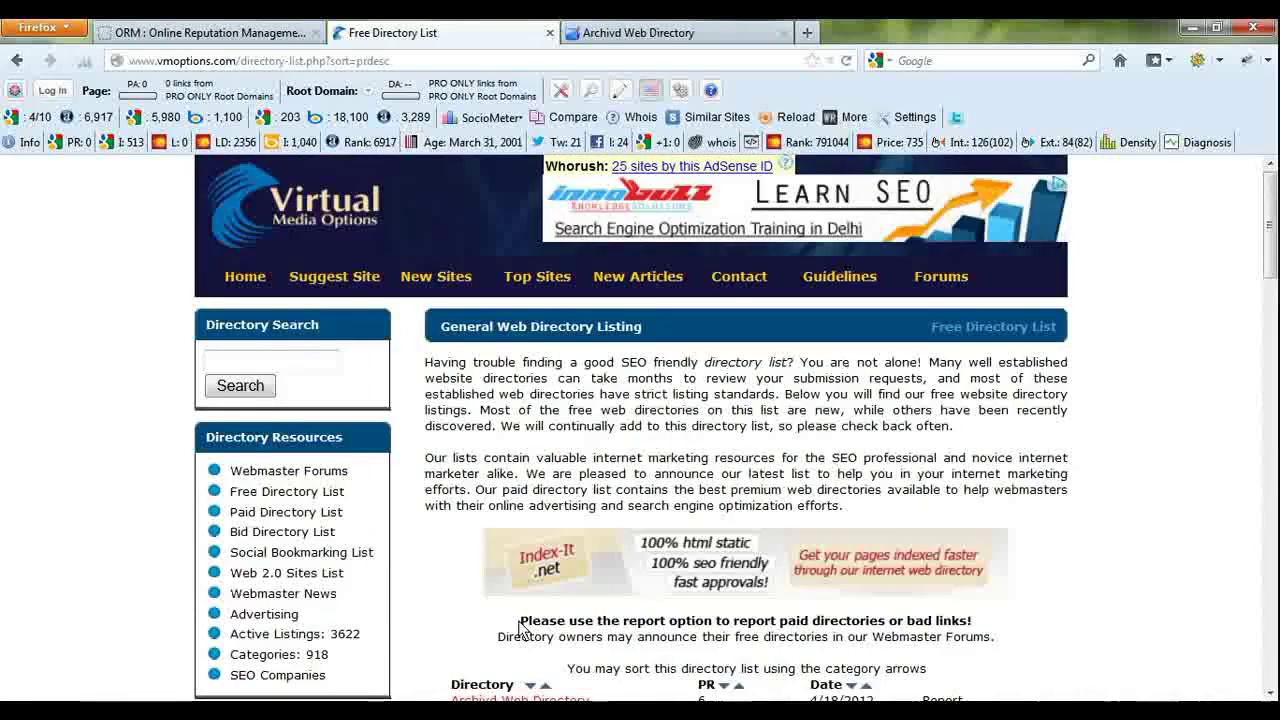
scroll(520, 628, "down", 3)
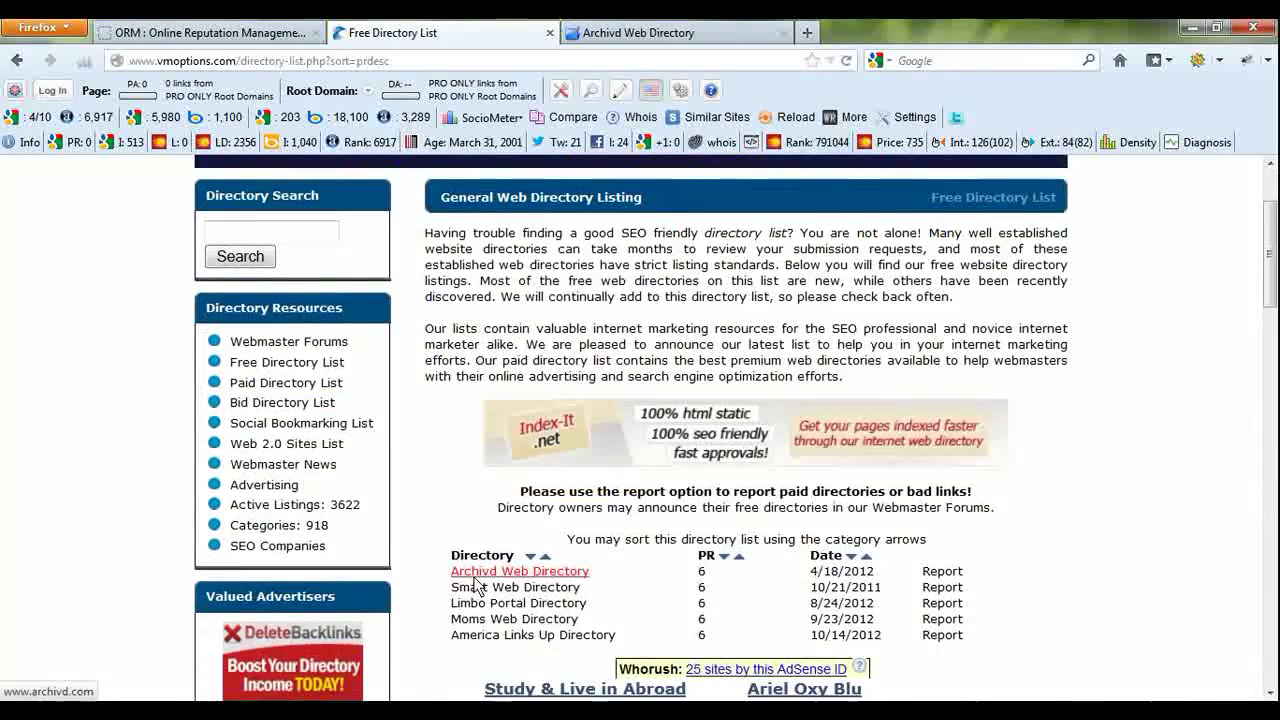
left_click(659, 33)
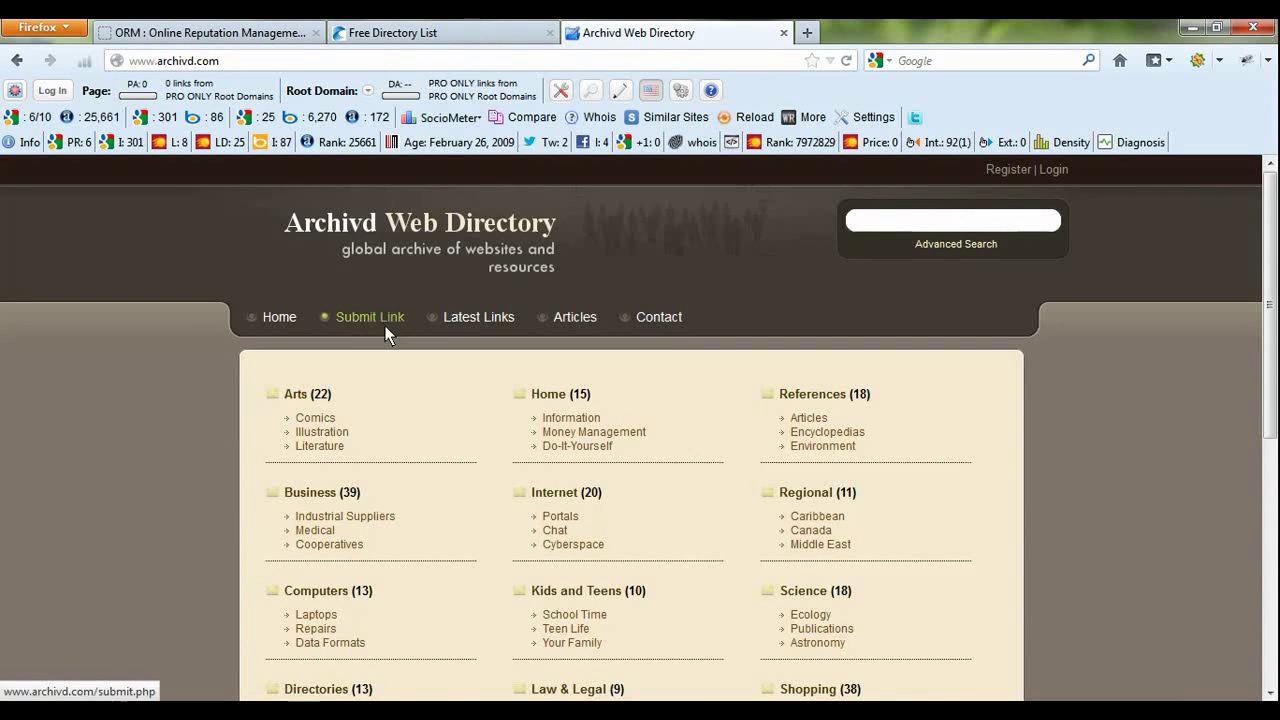
scroll(392, 350, "down", 2)
scroll(365, 300, "up", 2)
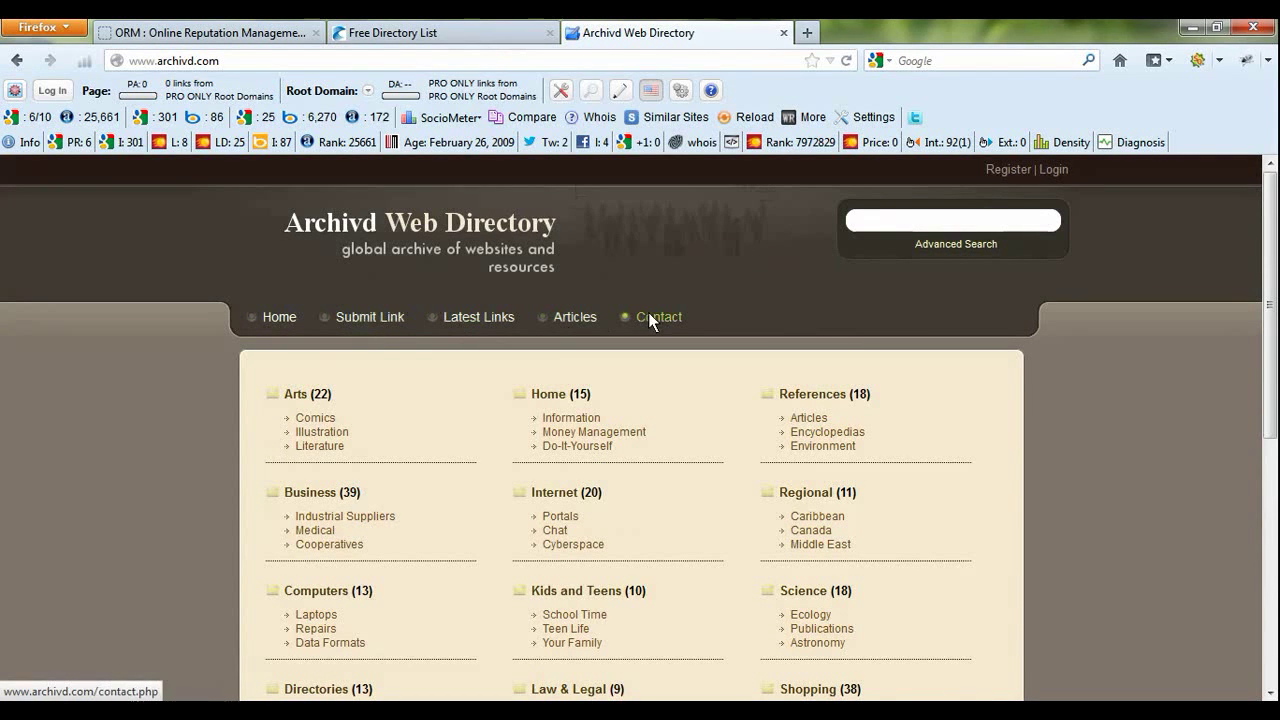
scroll(416, 330, "down", 1)
scroll(412, 322, "down", 2)
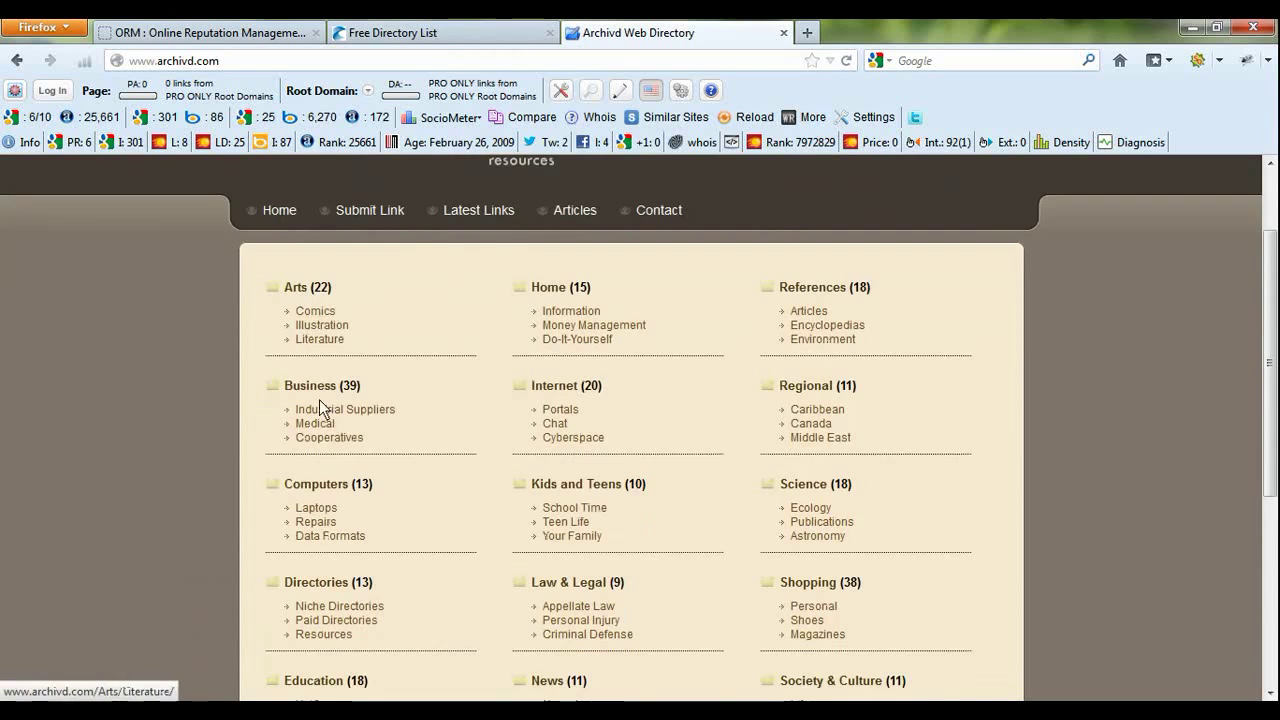
scroll(319, 466, "down", 4)
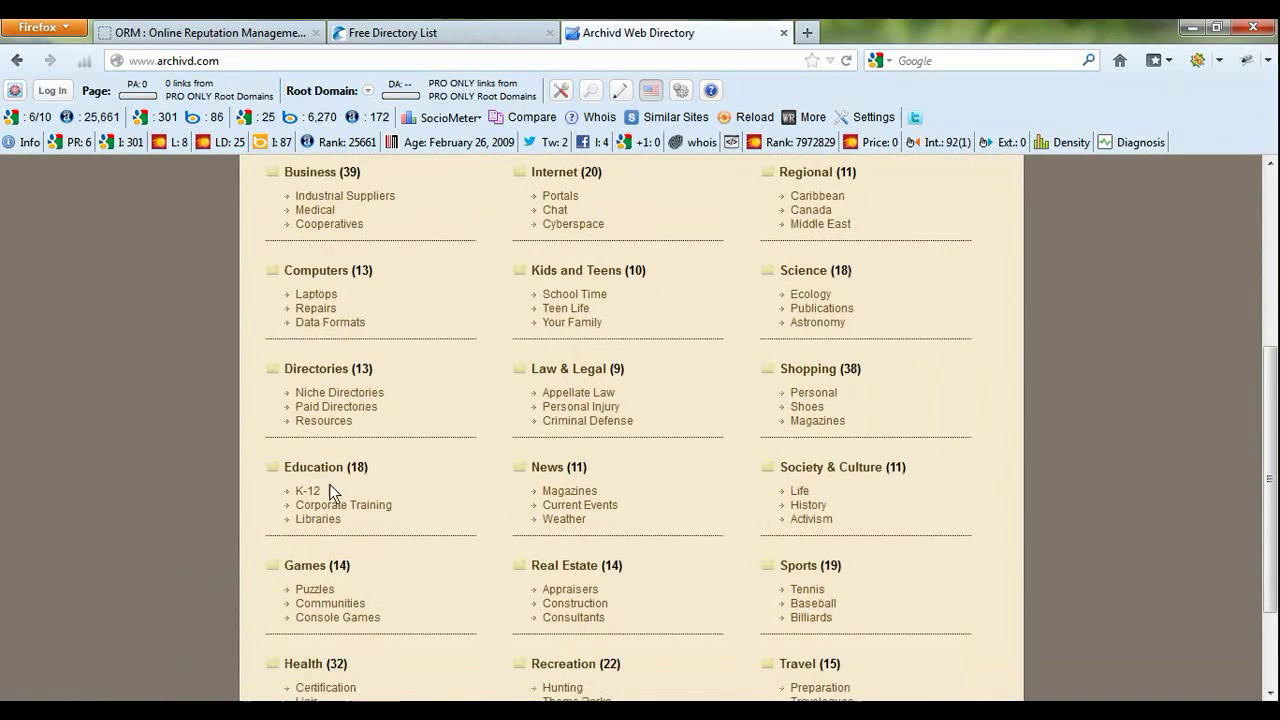
scroll(309, 415, "up", 3)
scroll(309, 415, "up", 1)
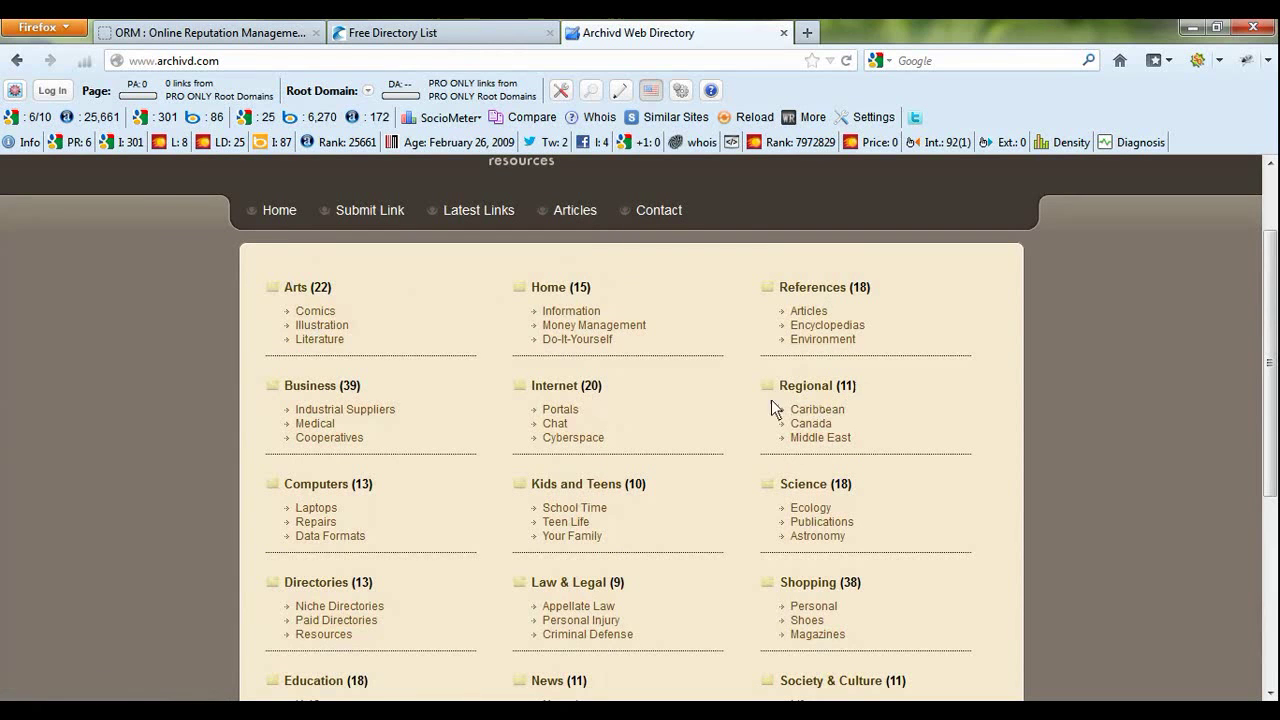
scroll(337, 433, "down", 2)
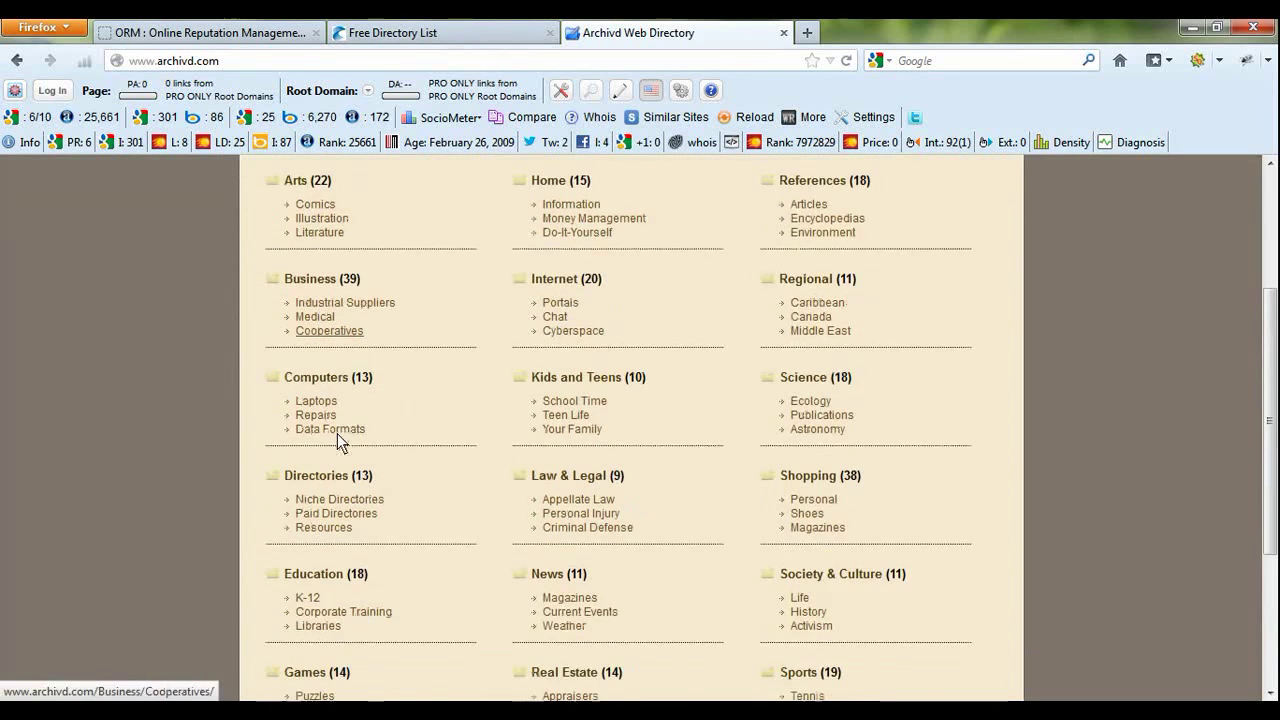
scroll(321, 431, "down", 4)
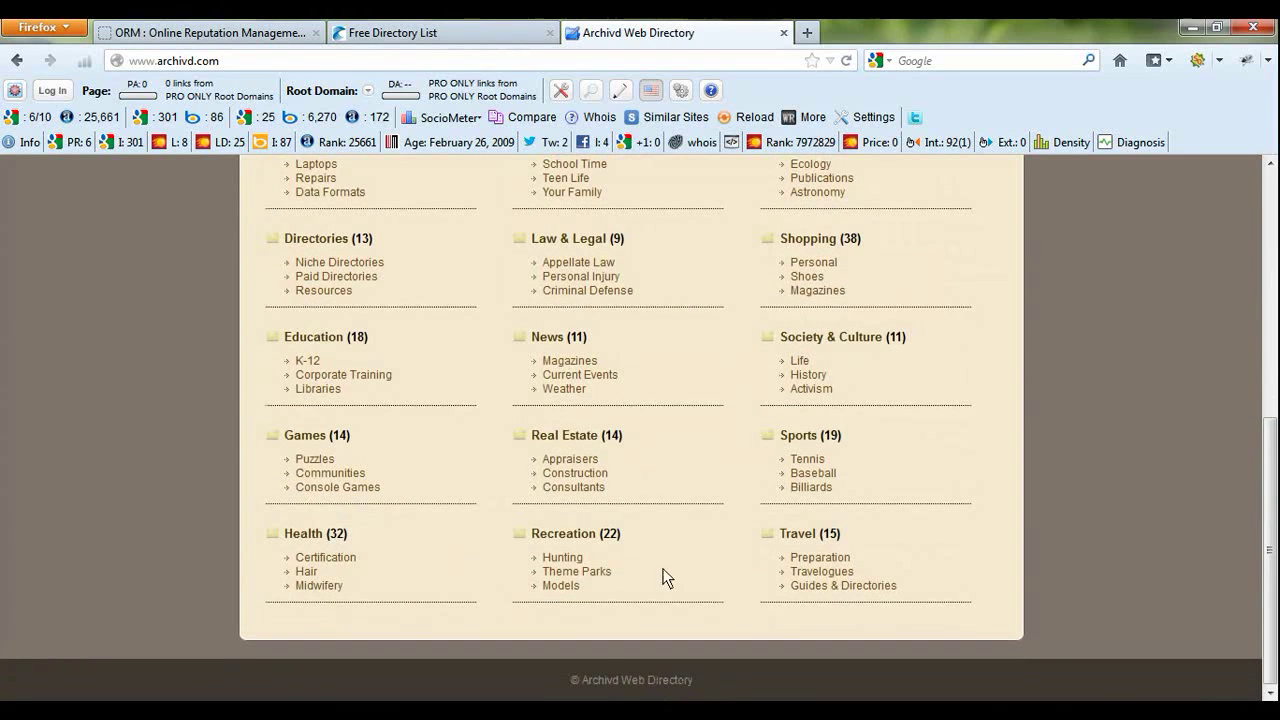
scroll(731, 569, "up", 6)
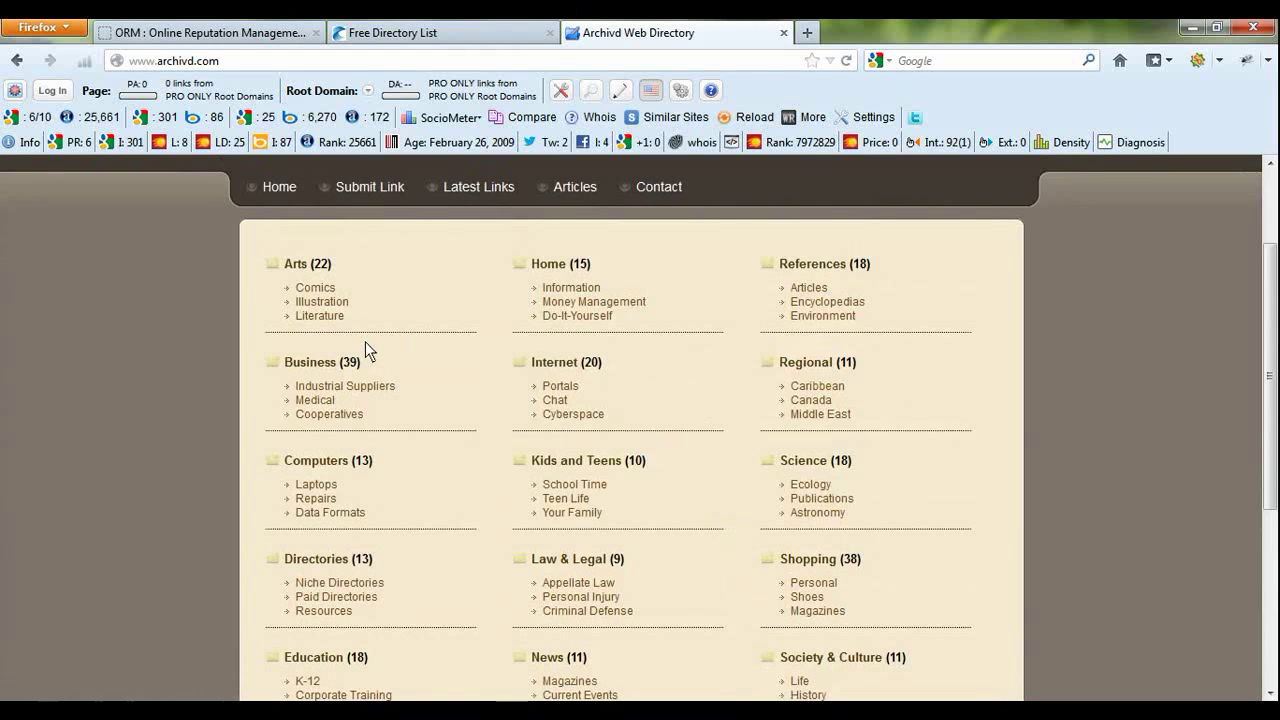
scroll(677, 449, "down", 6)
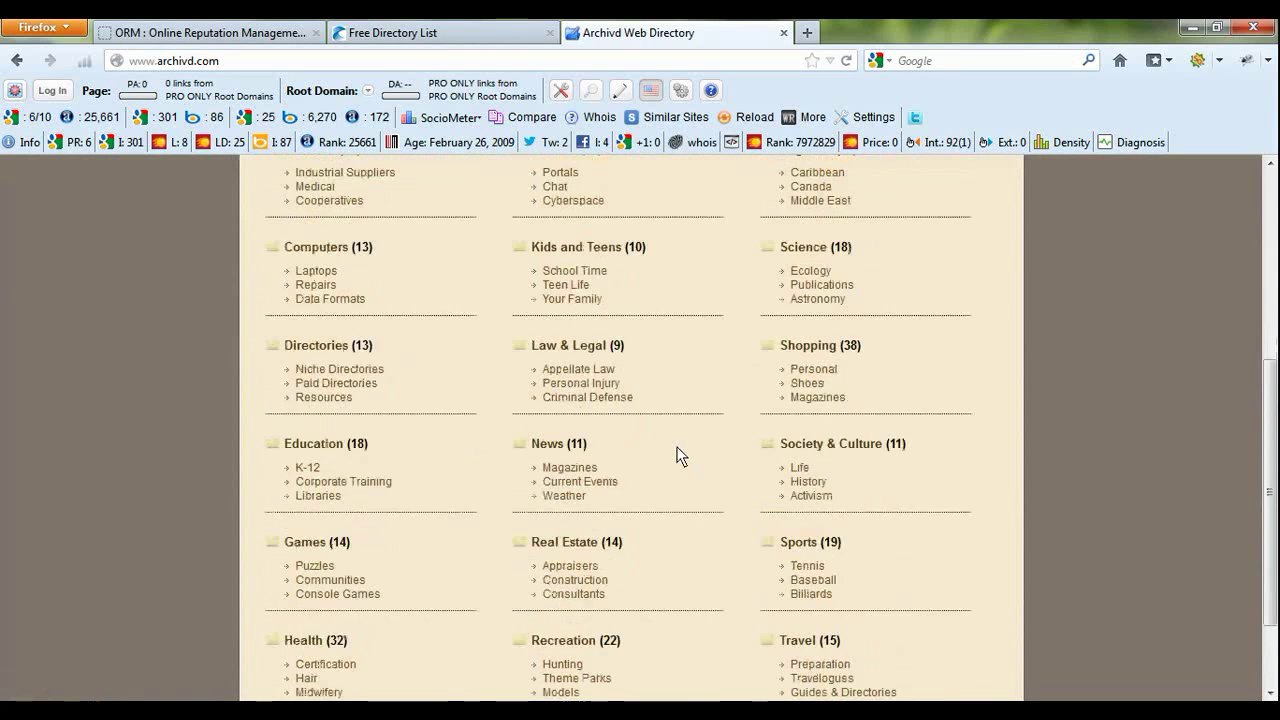
scroll(678, 463, "up", 8)
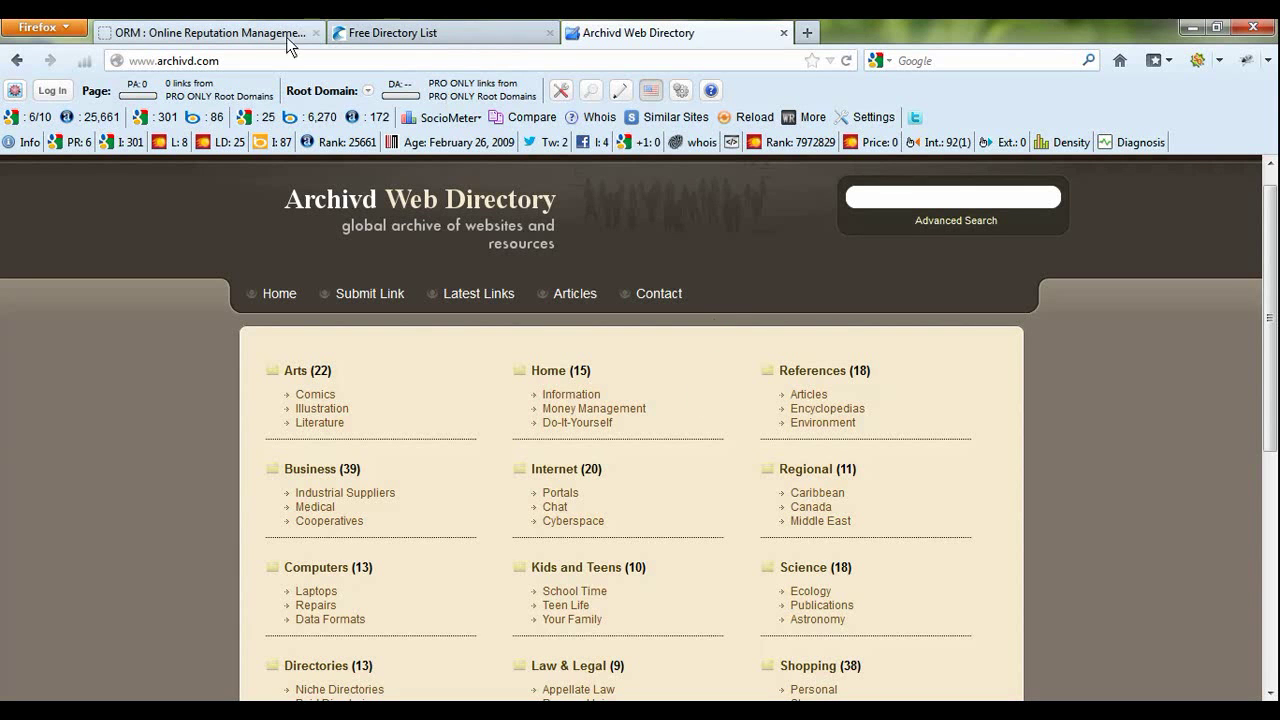
- Show the firdaus.in ORM page and briefly highlight its Online Reputation Management Services heading
left_click(207, 28)
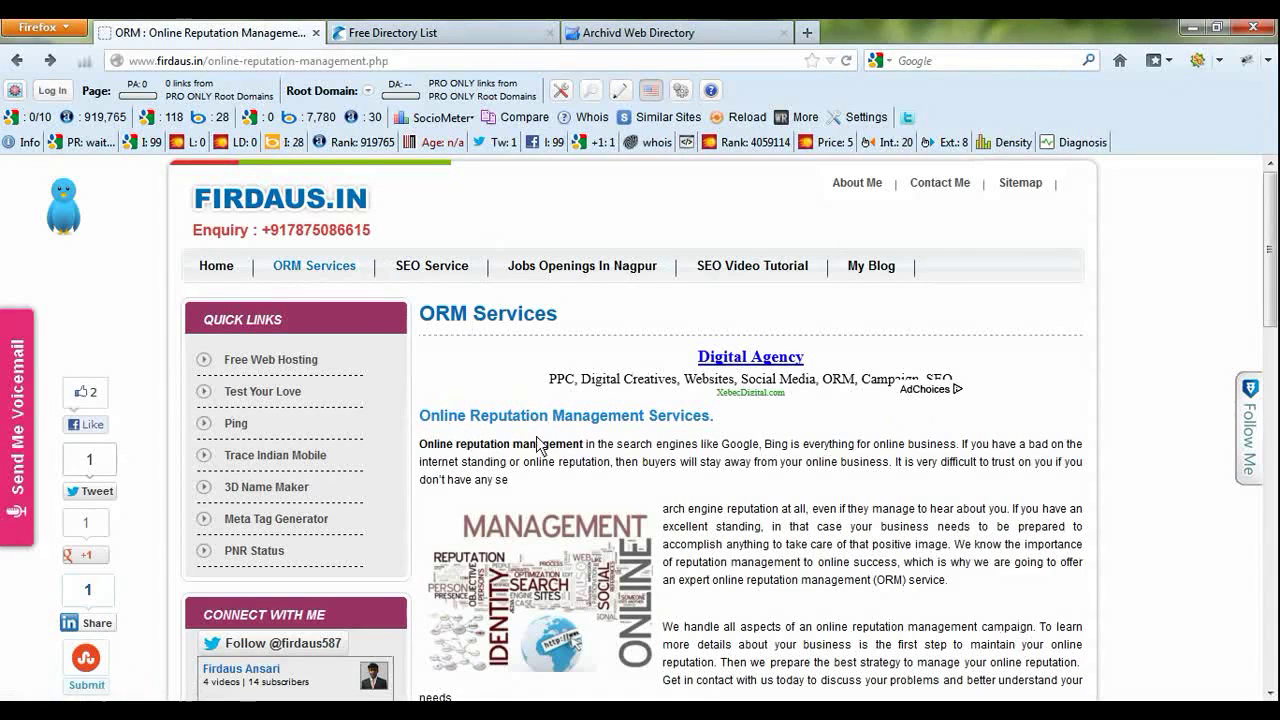
mouse_move(725, 417)
left_mouse_down()
mouse_move(418, 414)
mouse_move(715, 440)
mouse_move(723, 422)
left_mouse_up()
left_click(433, 425)
left_click(723, 417)
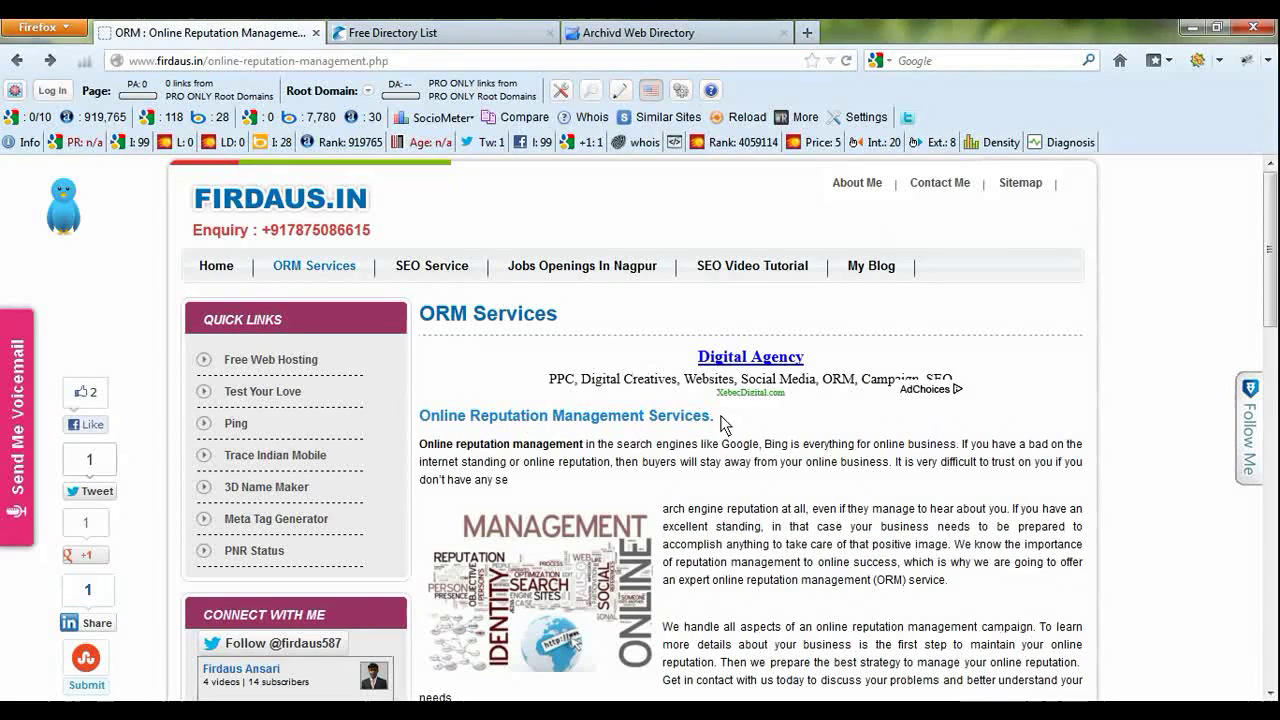
left_click_drag(723, 422, 436, 430)
left_click(445, 432)
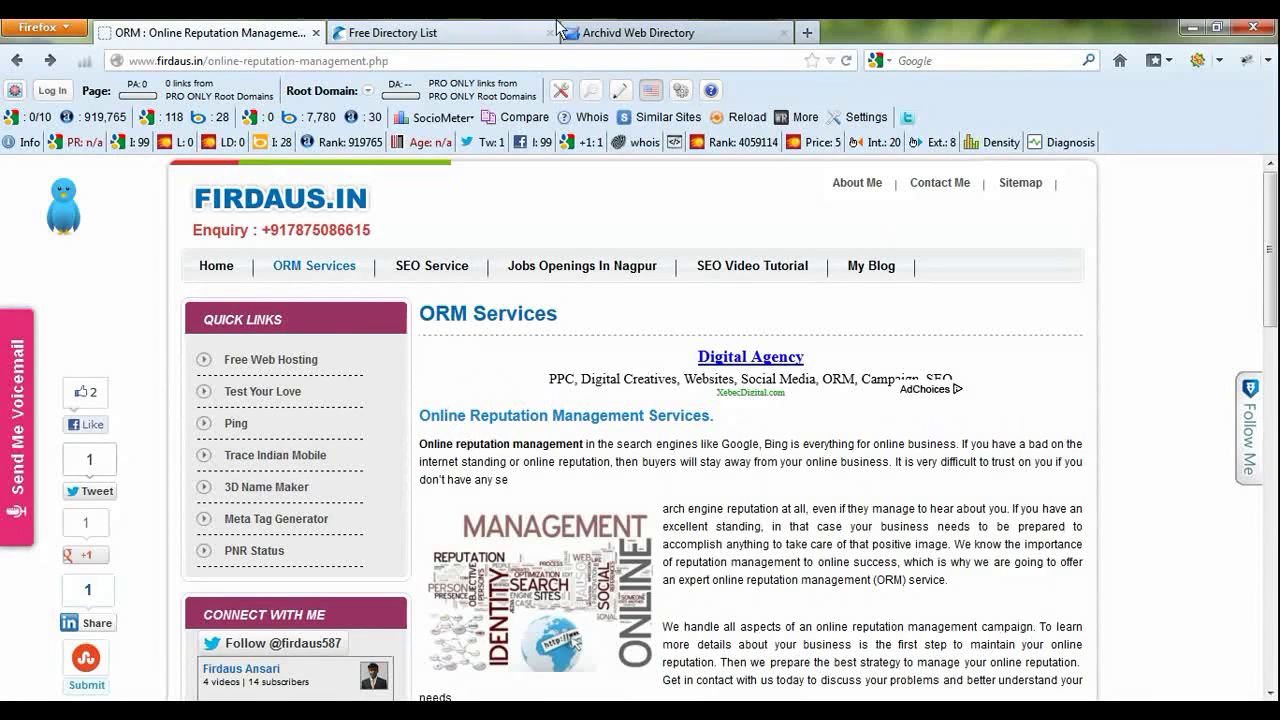
- Go back to the Archivd Web Directory home page and enter its Internet category
left_click(615, 30)
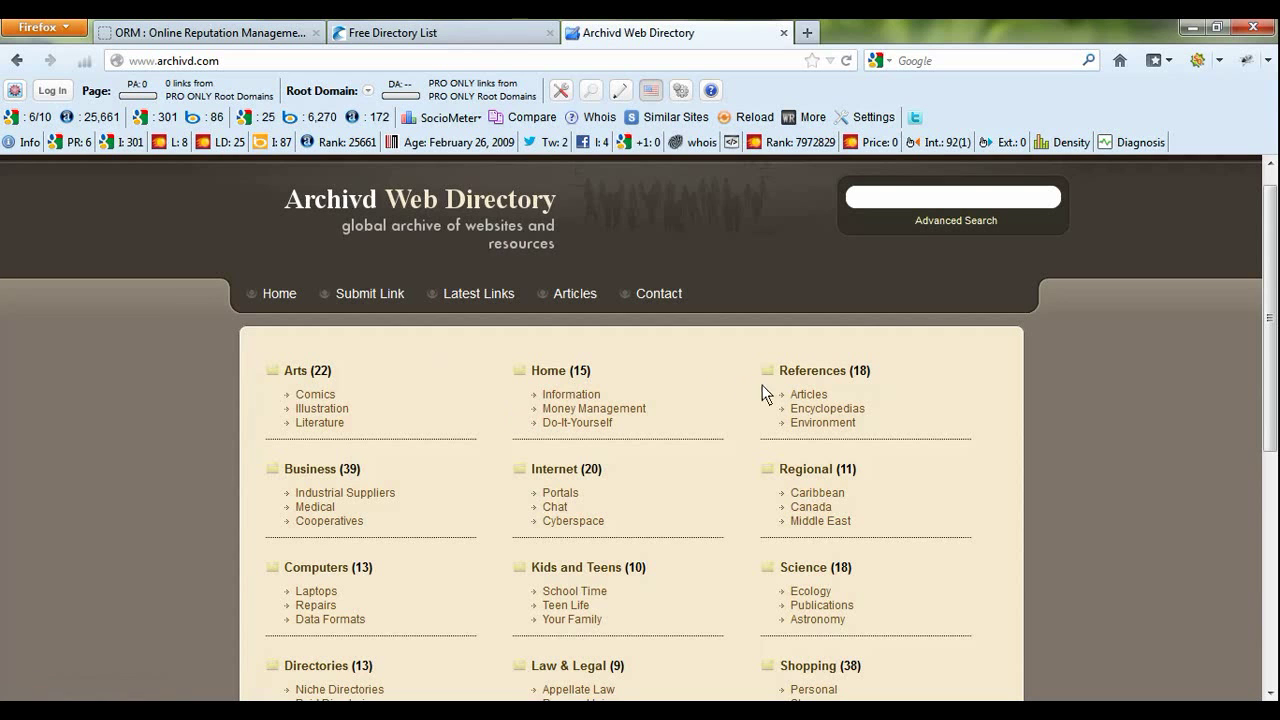
scroll(560, 514, "down", 4)
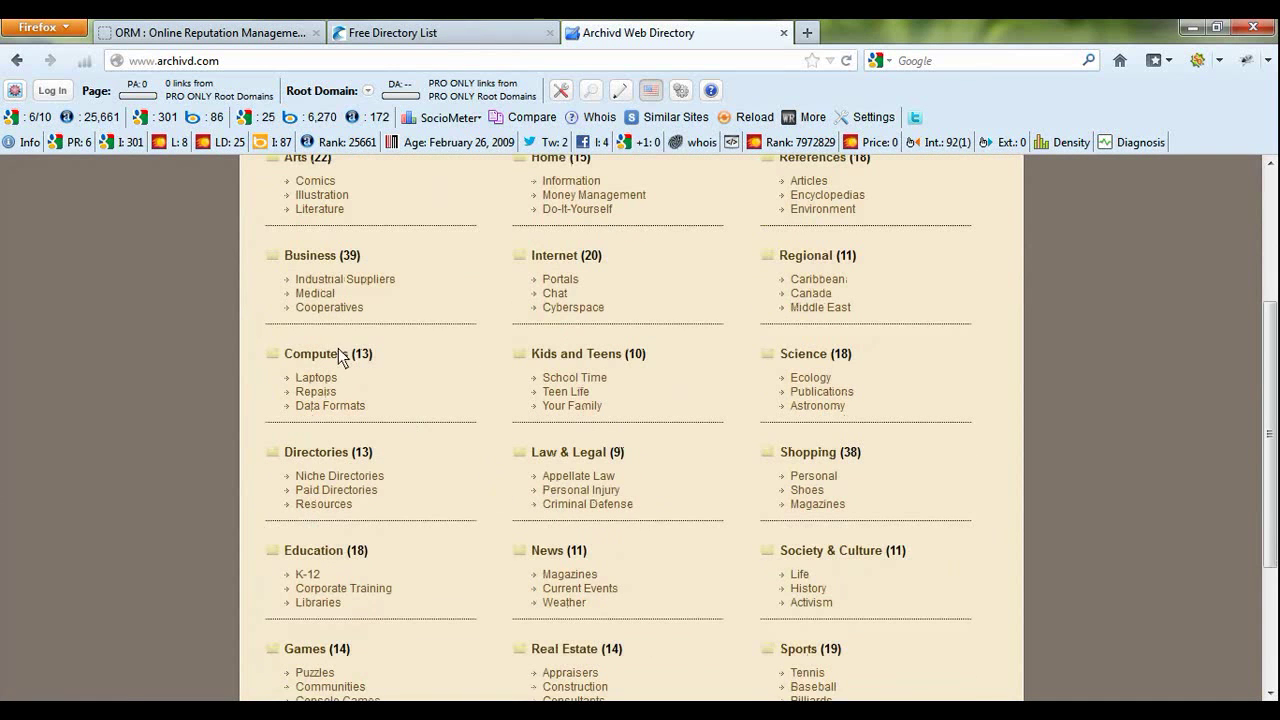
scroll(424, 300, "up", 2)
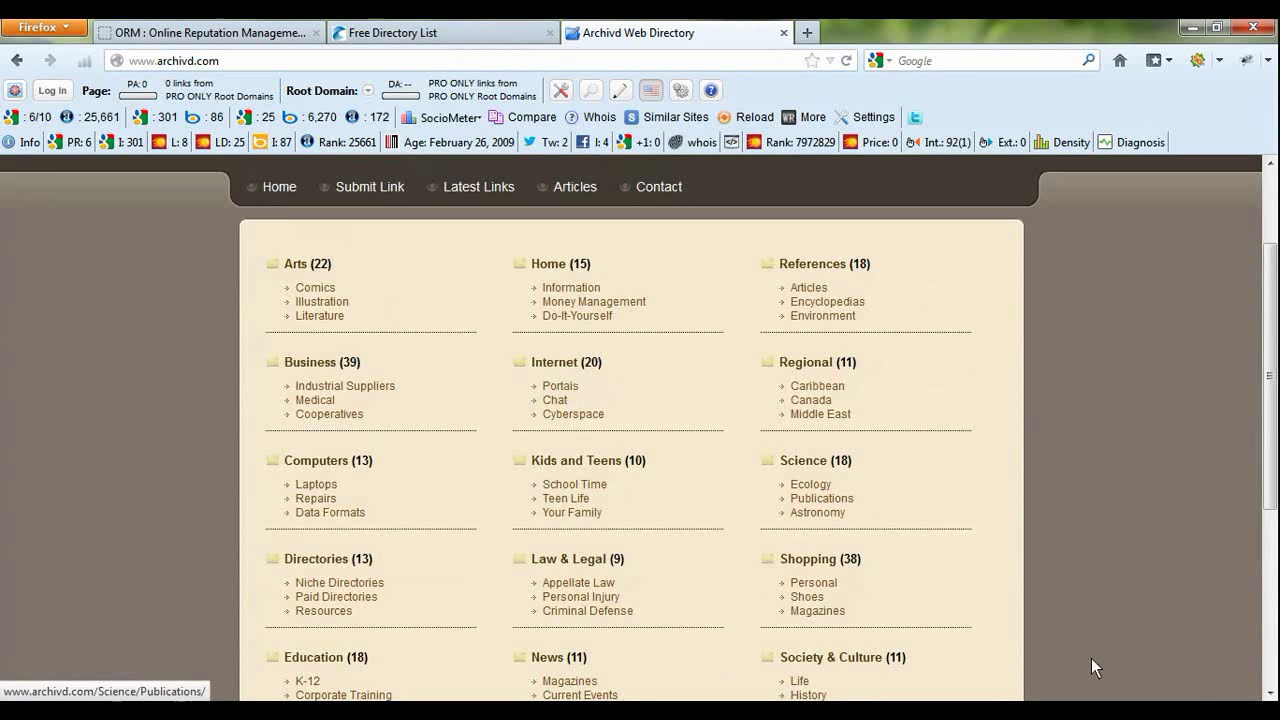
left_click(1107, 700)
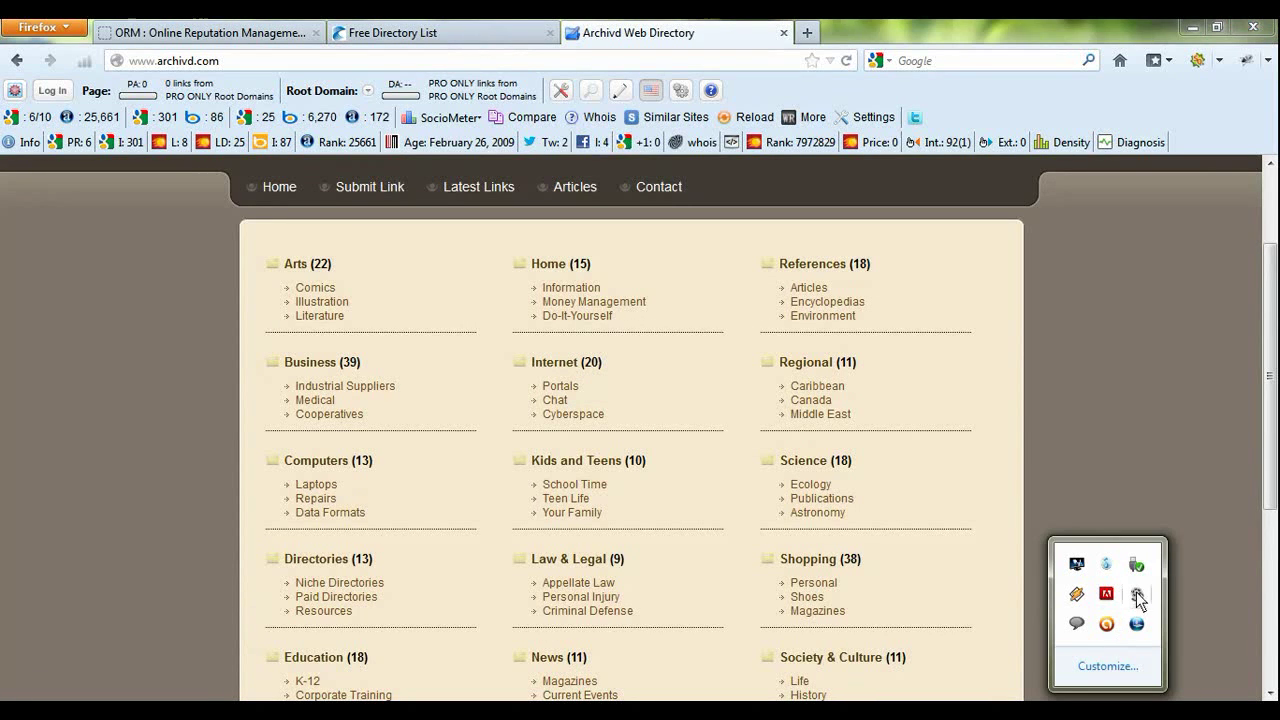
left_click(1107, 624)
left_click(1040, 477)
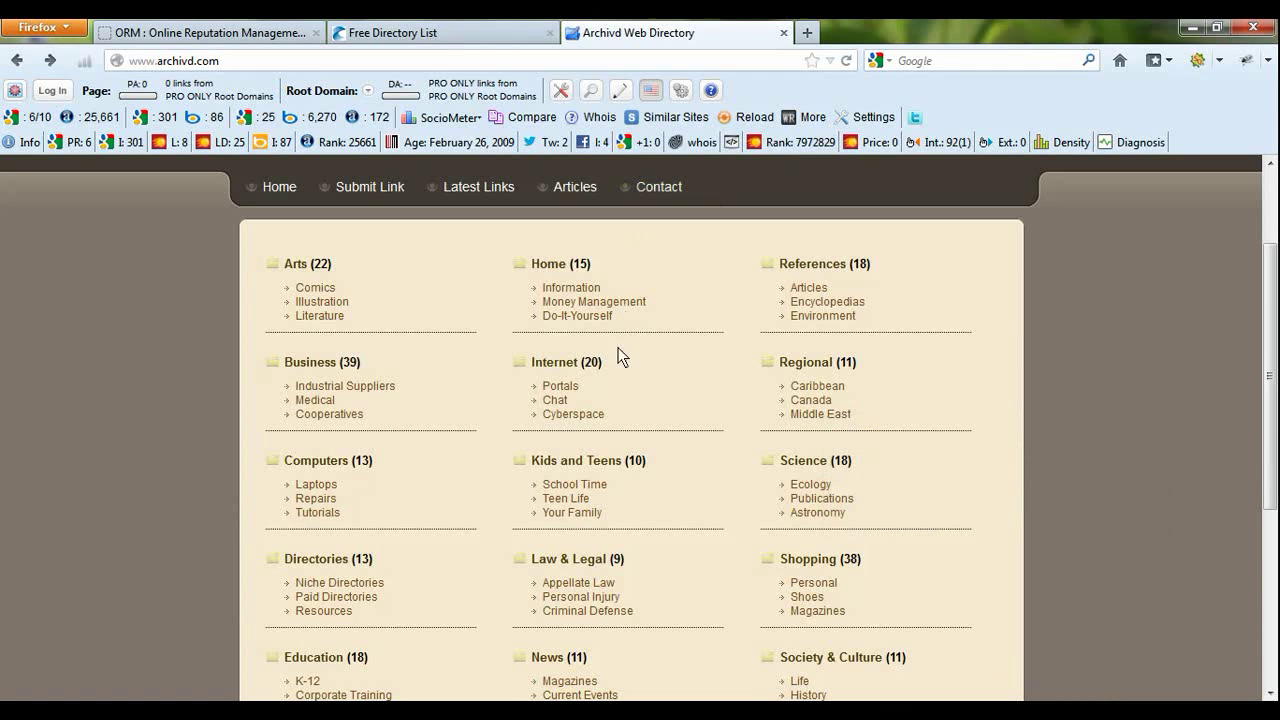
left_click(558, 368)
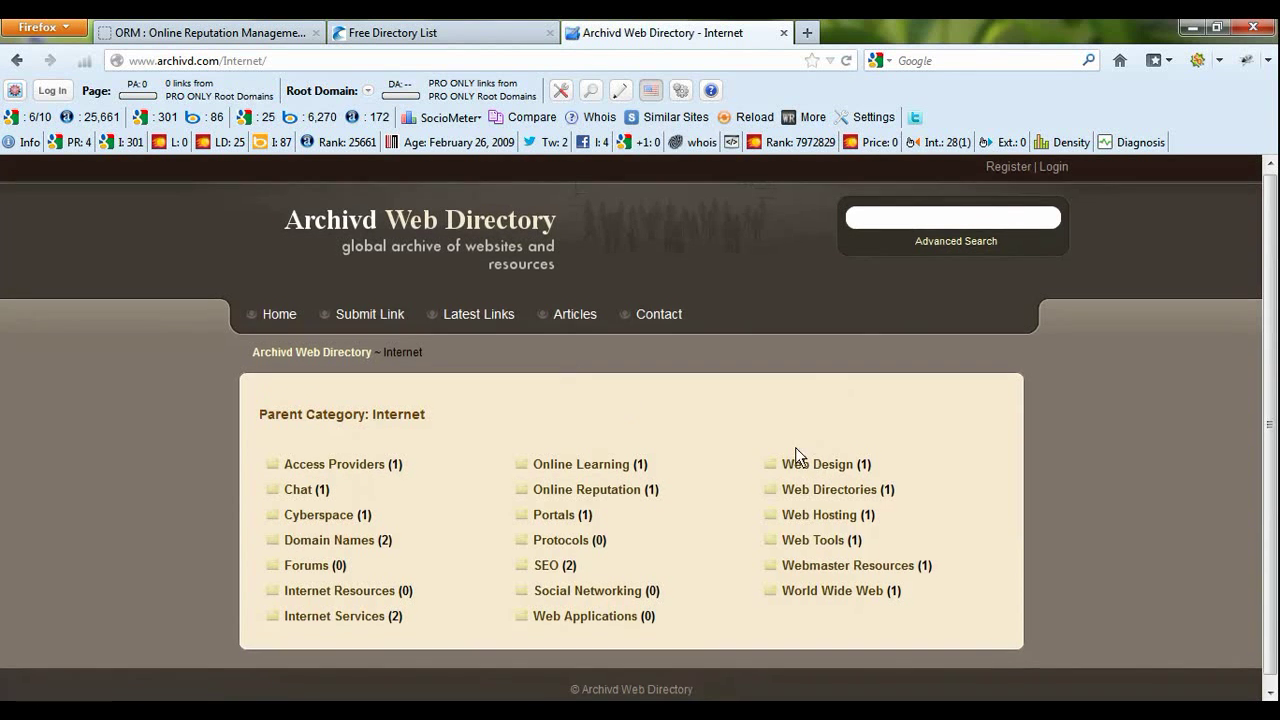
- Open the Online Reputation subcategory listed under Internet
scroll(800, 455, "down", 1)
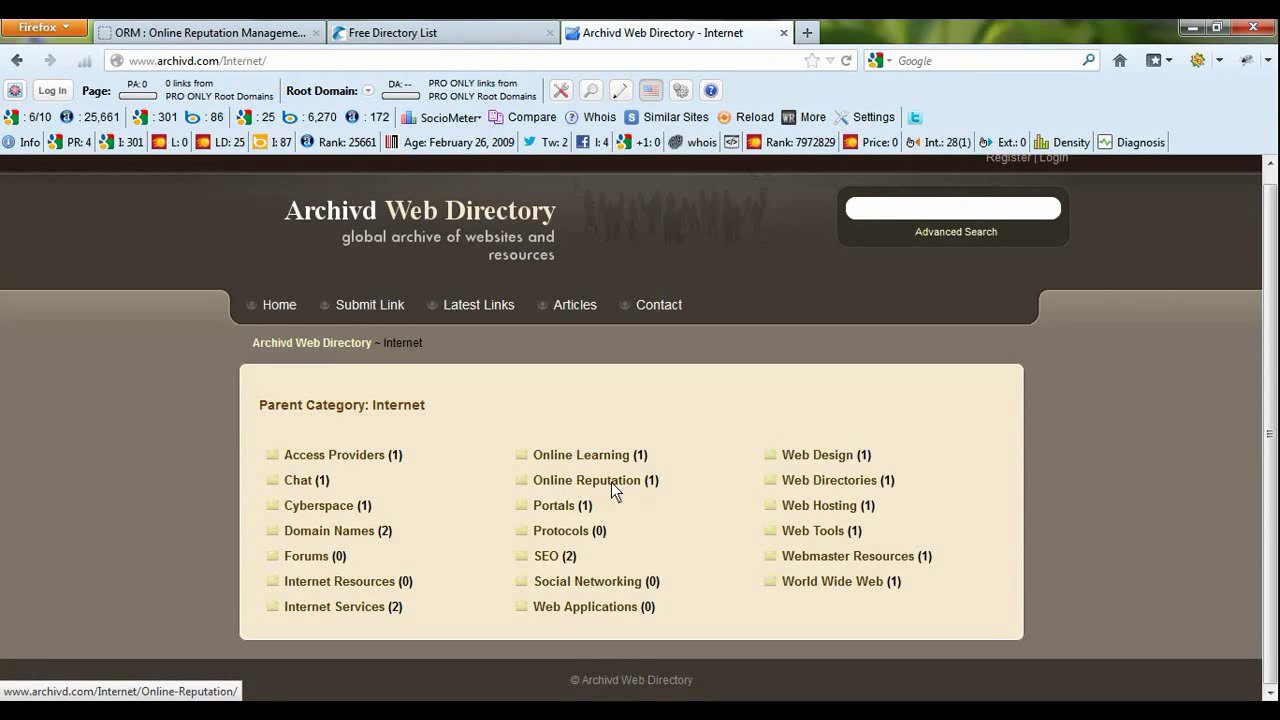
left_click(606, 482)
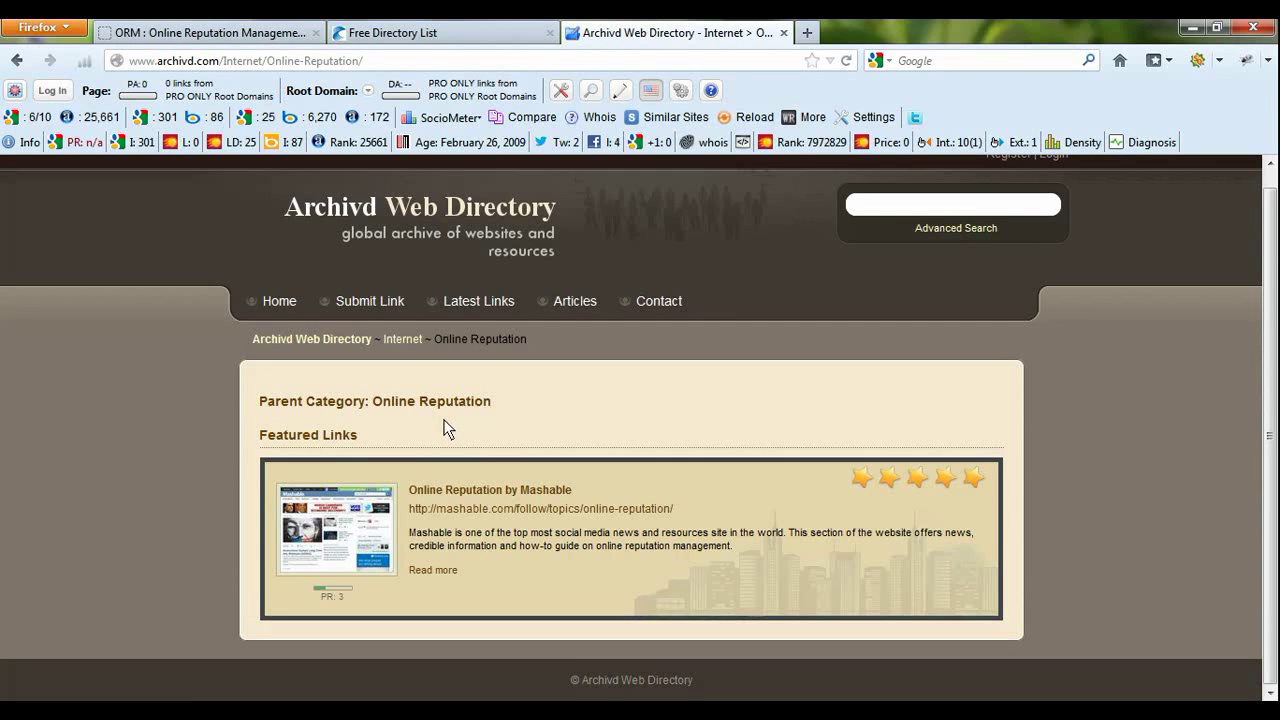
scroll(473, 574, "up", 1)
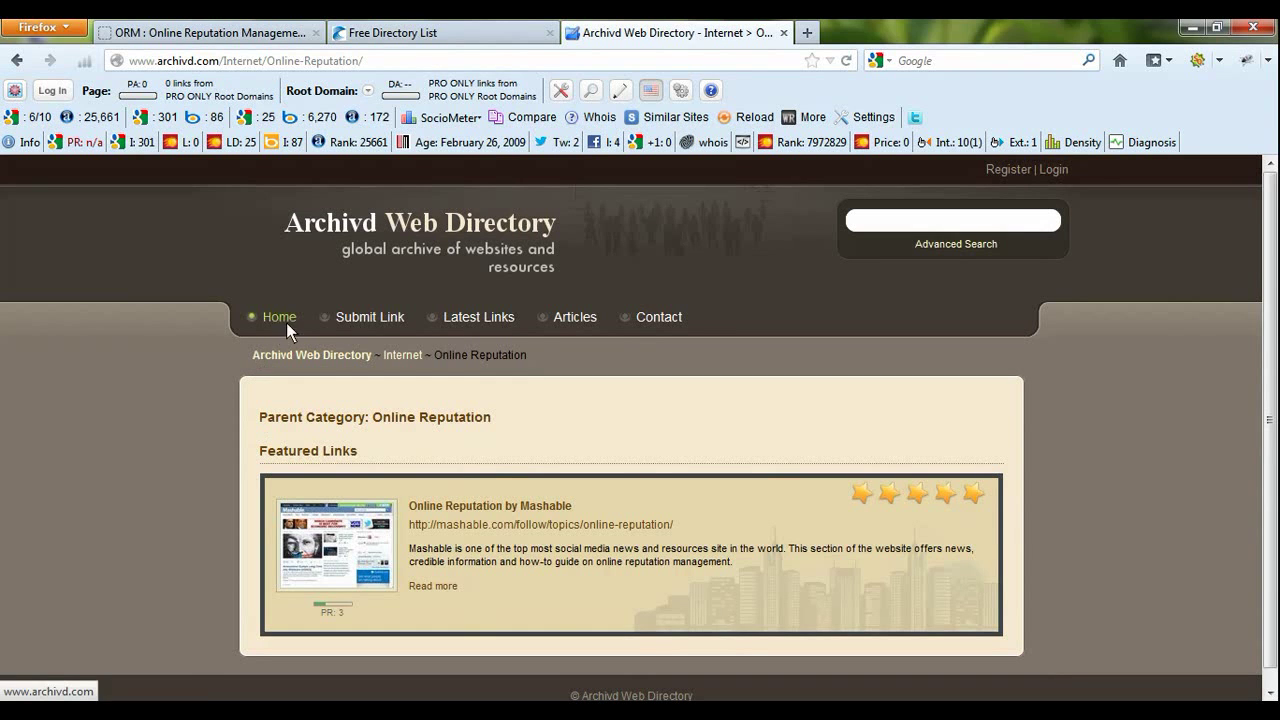
- Open Archivd's Submit Link page and look over its pricing options and form fields
left_click(367, 313)
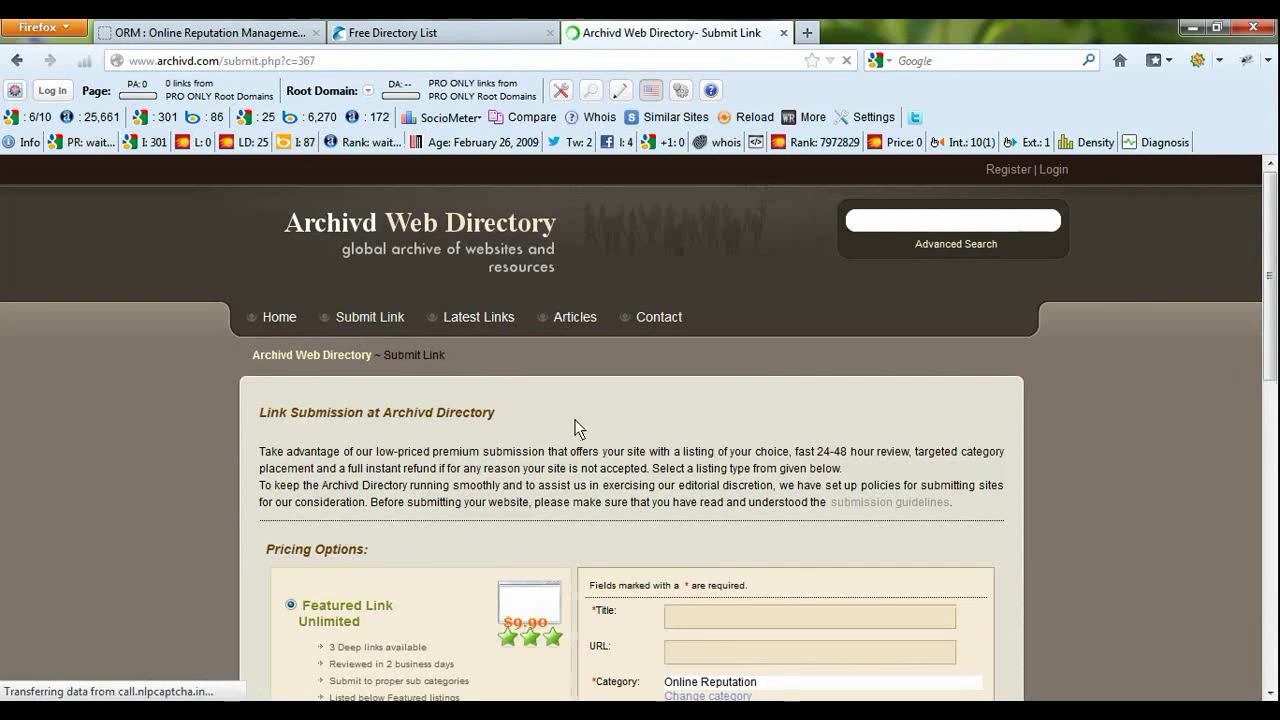
scroll(575, 432, "down", 2)
scroll(575, 432, "down", 3)
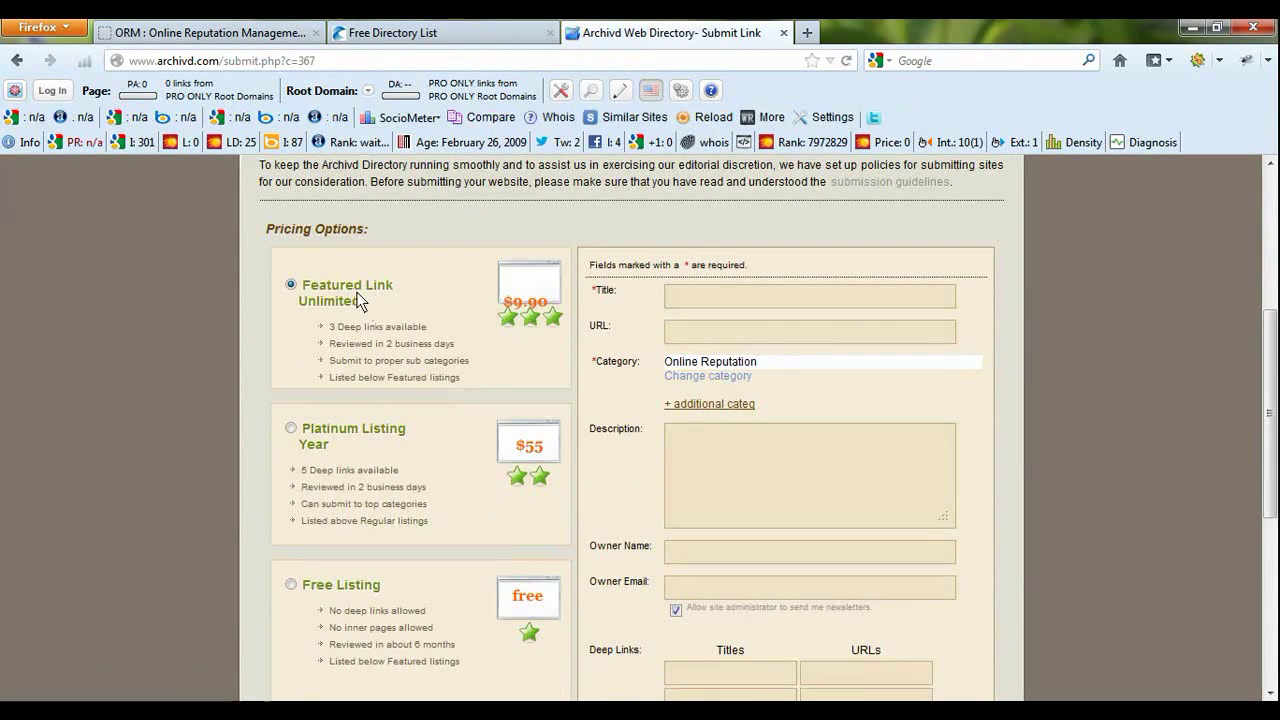
scroll(692, 387, "down", 5)
scroll(741, 485, "up", 7)
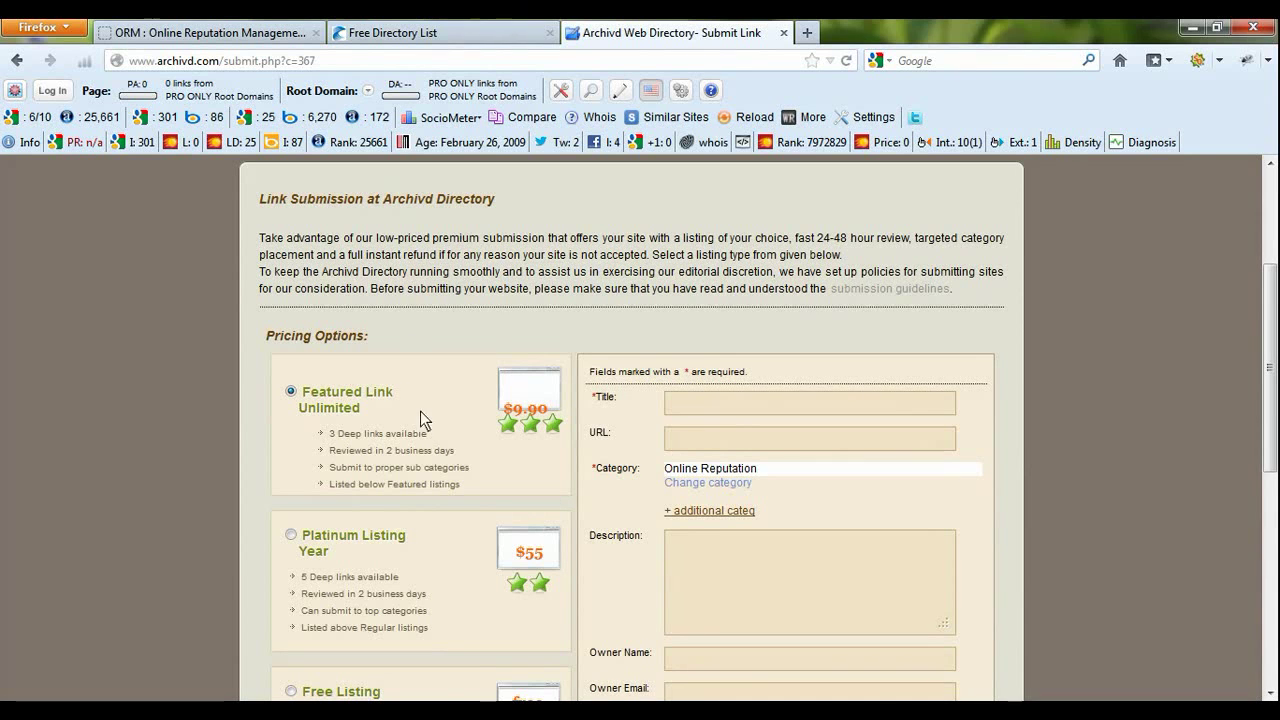
scroll(350, 422, "down", 4)
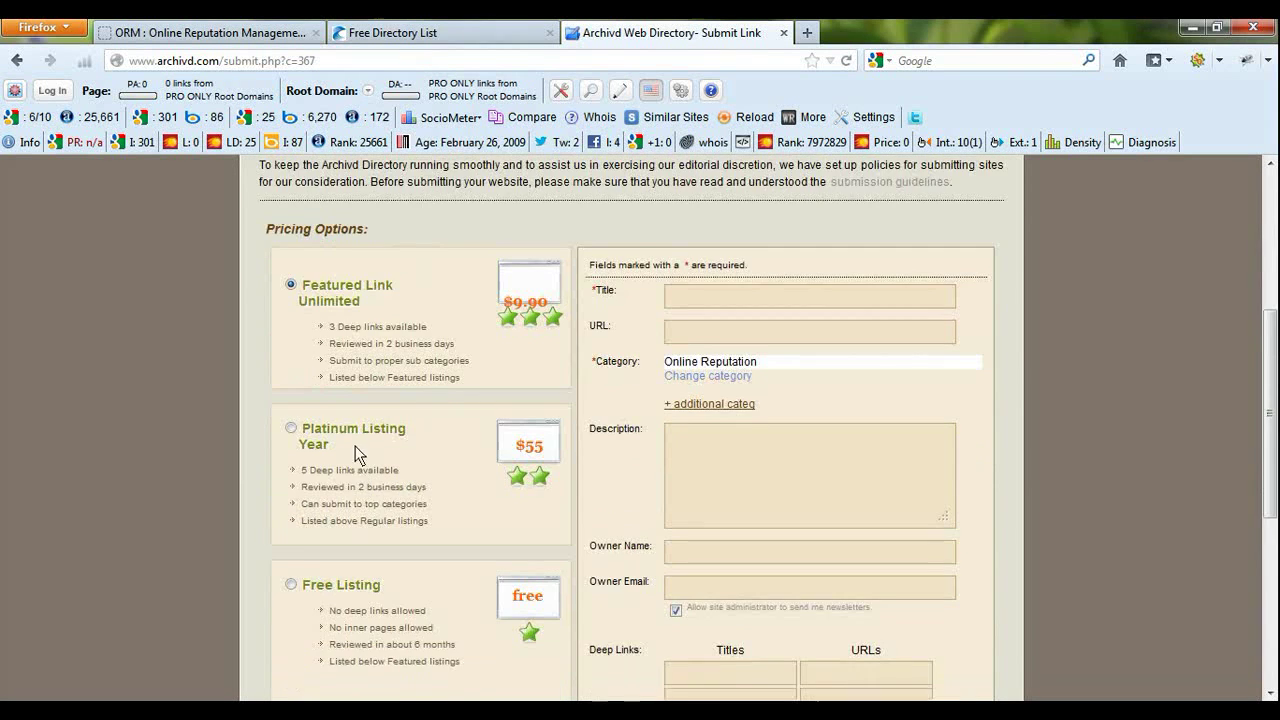
scroll(355, 511, "up", 4)
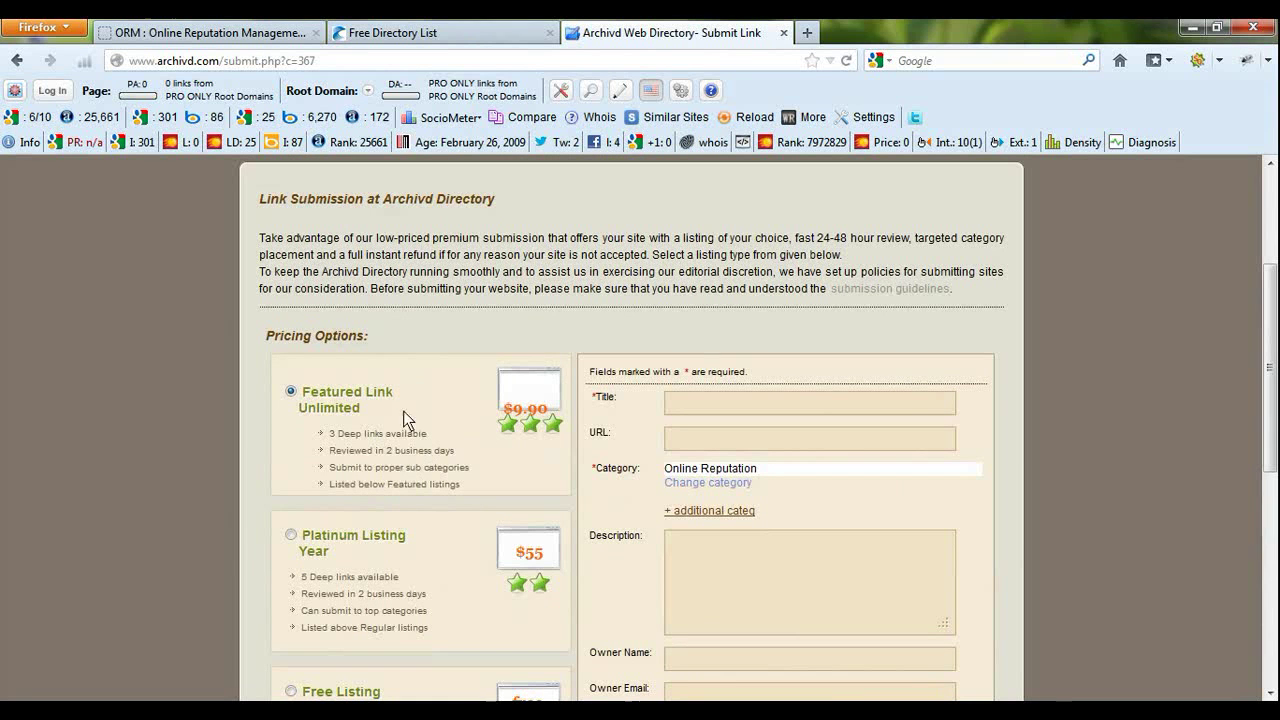
left_click_drag(375, 433, 383, 434)
left_click(426, 537)
scroll(690, 272, "up", 2)
scroll(358, 452, "down", 4)
scroll(360, 450, "down", 1)
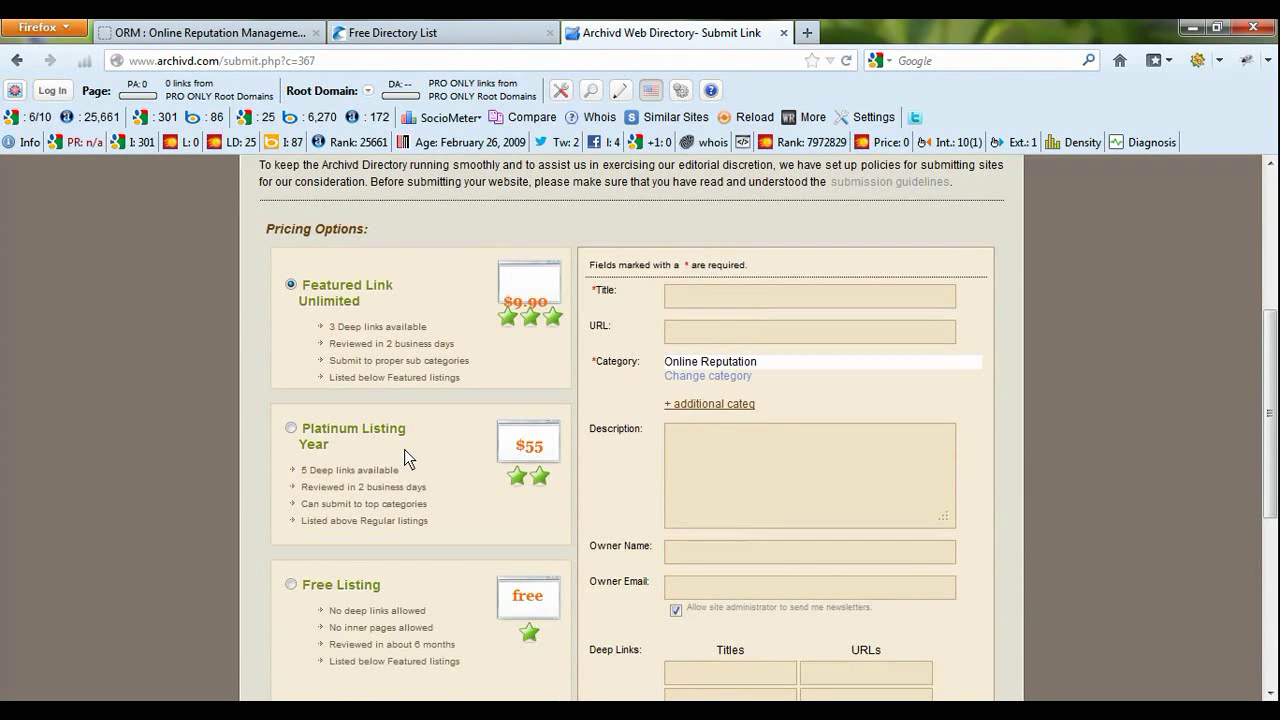
scroll(404, 449, "down", 3)
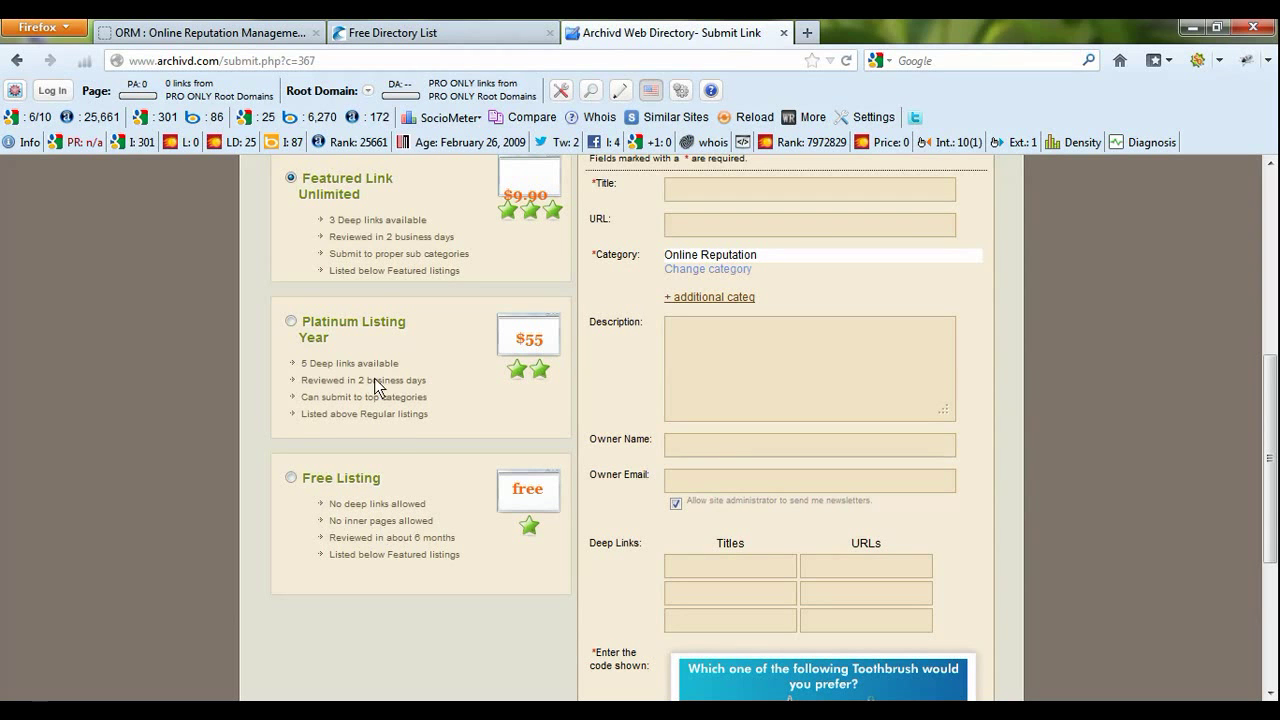
- Choose Free Listing and enter the title 'Online Reputation Management Services'
left_click(291, 478)
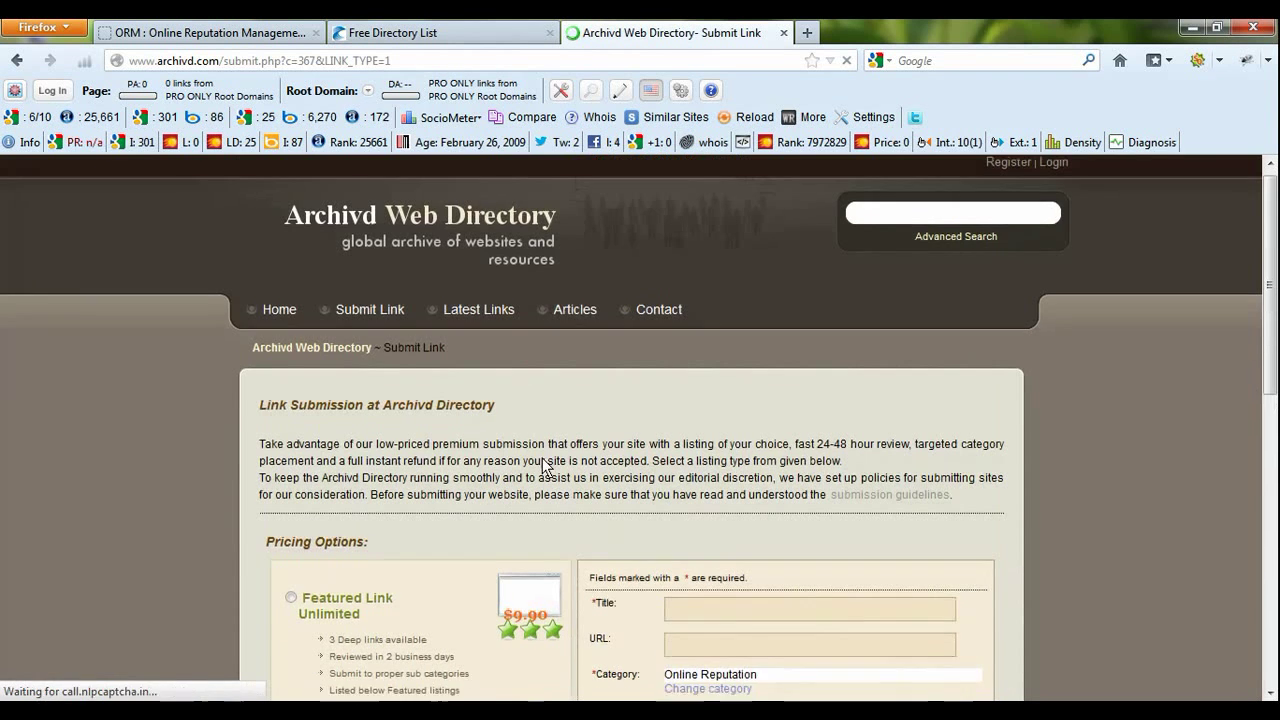
scroll(519, 457, "down", 5)
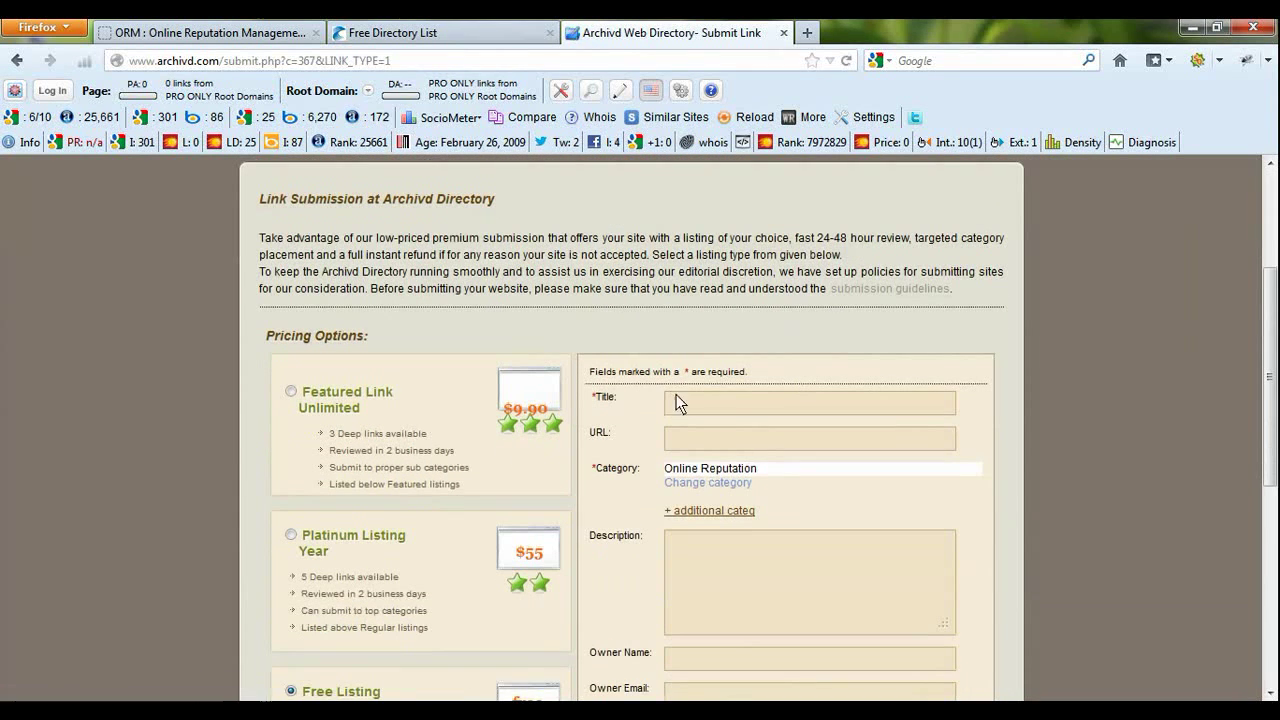
scroll(700, 400, "down", 1)
scroll(735, 415, "down", 1)
left_click(697, 296)
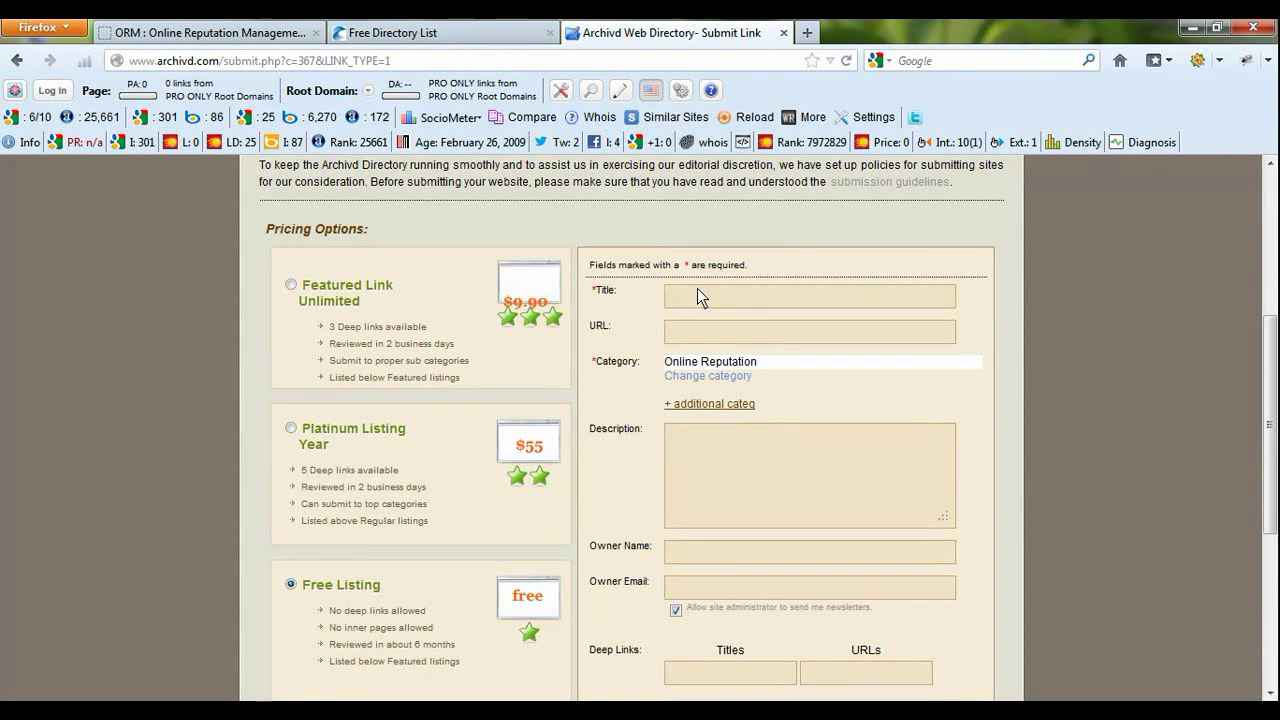
type("Online Reputation Management Serviv")
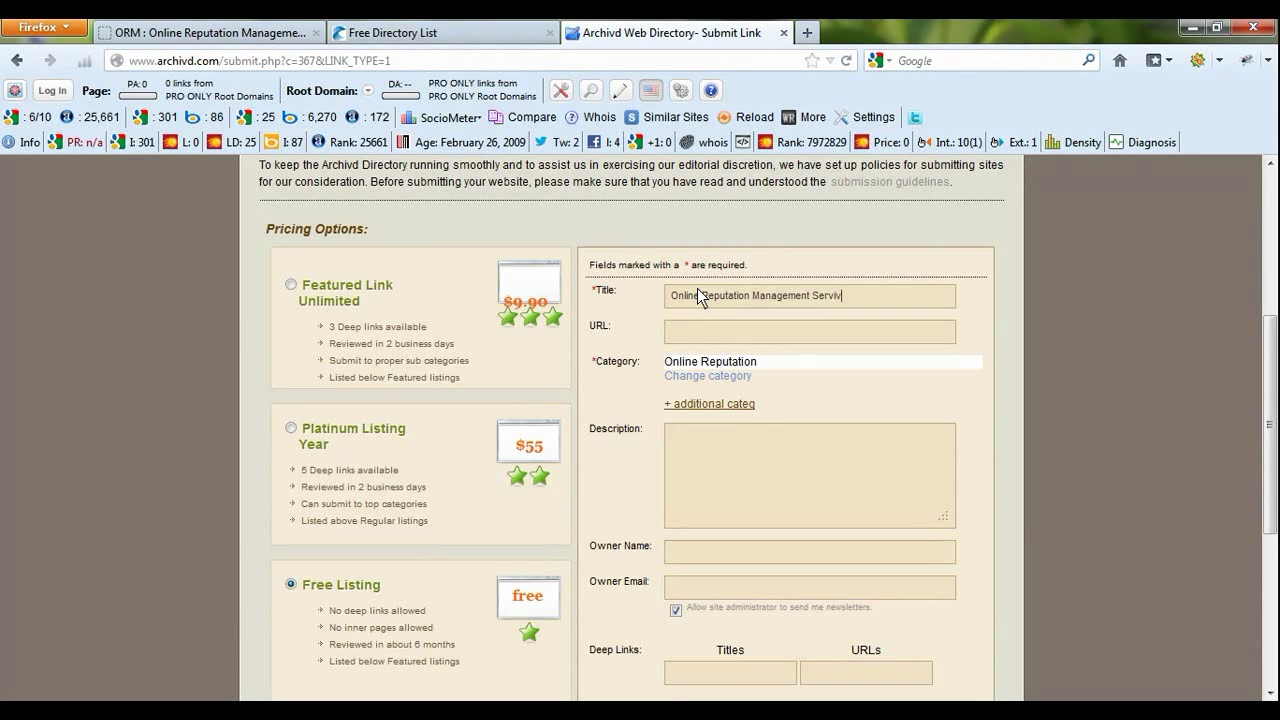
key("BackSpace")
type("cers")
key("BackSpace")
key("BackSpace")
type("s")
left_click(730, 332)
left_click(200, 32)
left_click_drag(205, 61, 125, 61)
key("ctrl+c")
left_click(670, 32)
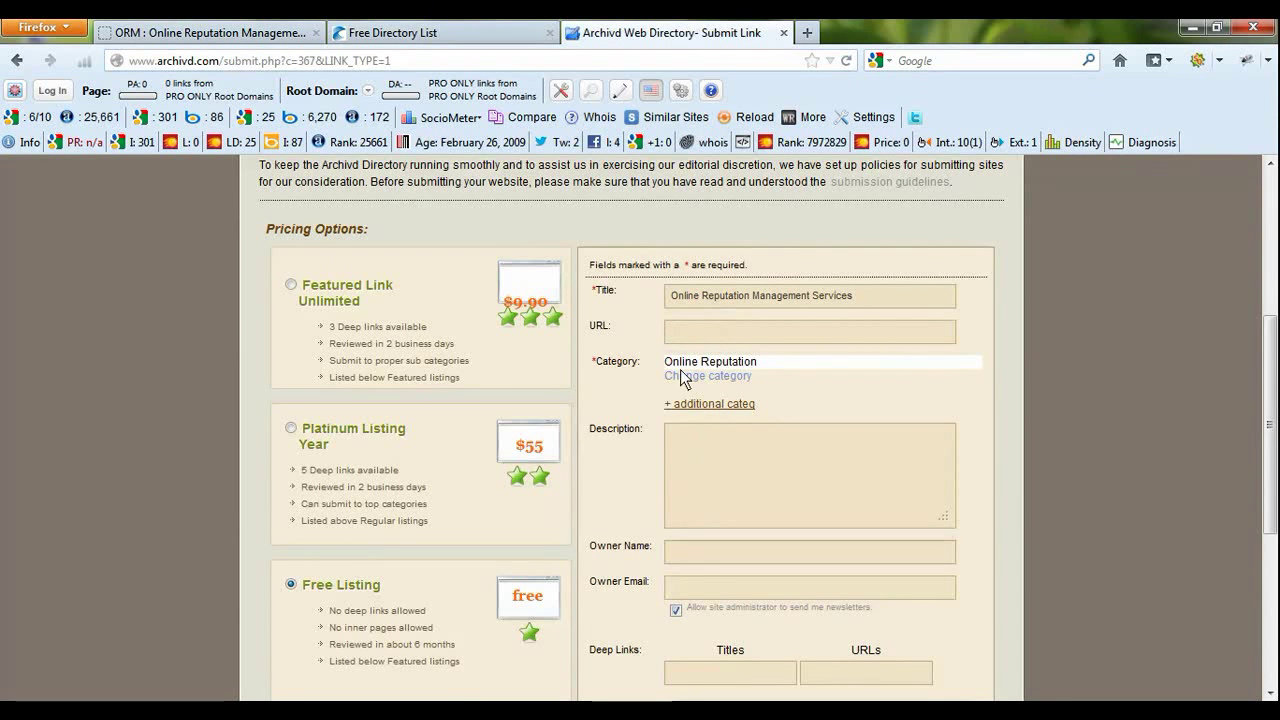
left_click(673, 330)
key("ctrl+v")
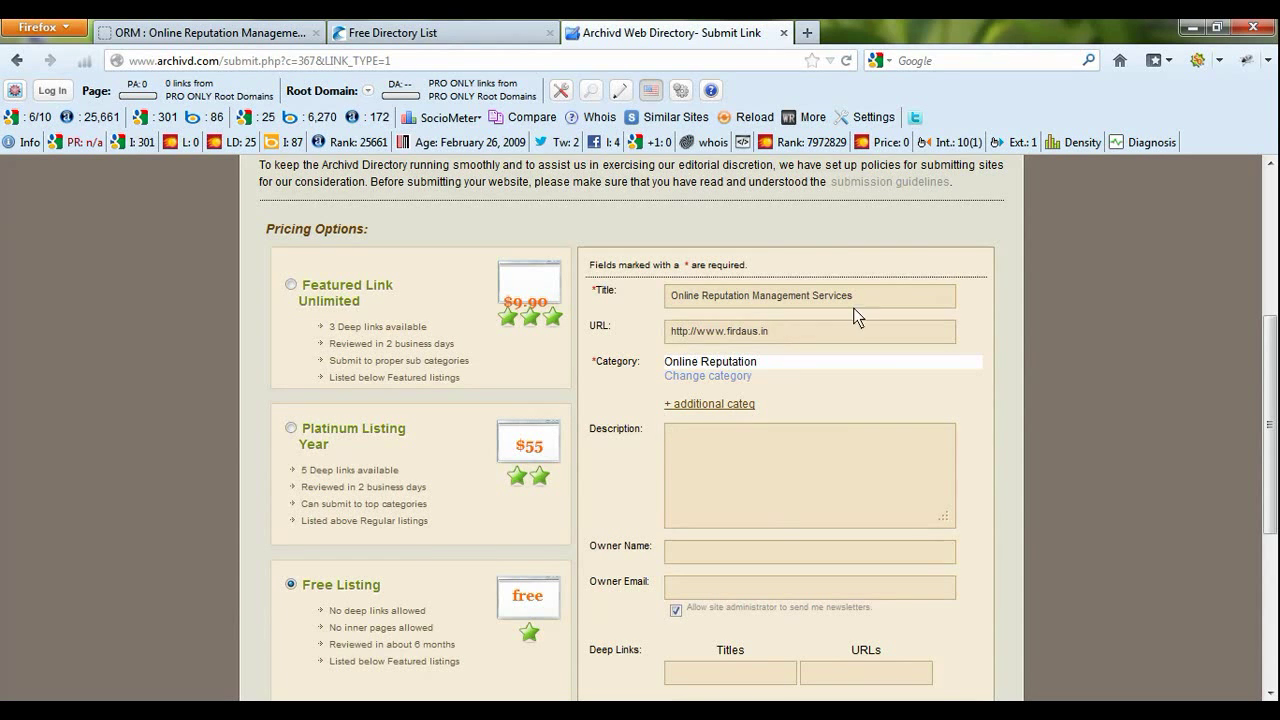
- Undo the stray pastes, restore the title 'Online Reputation Management Services', and select it
left_click_drag(888, 295, 665, 305)
key("ctrl+v")
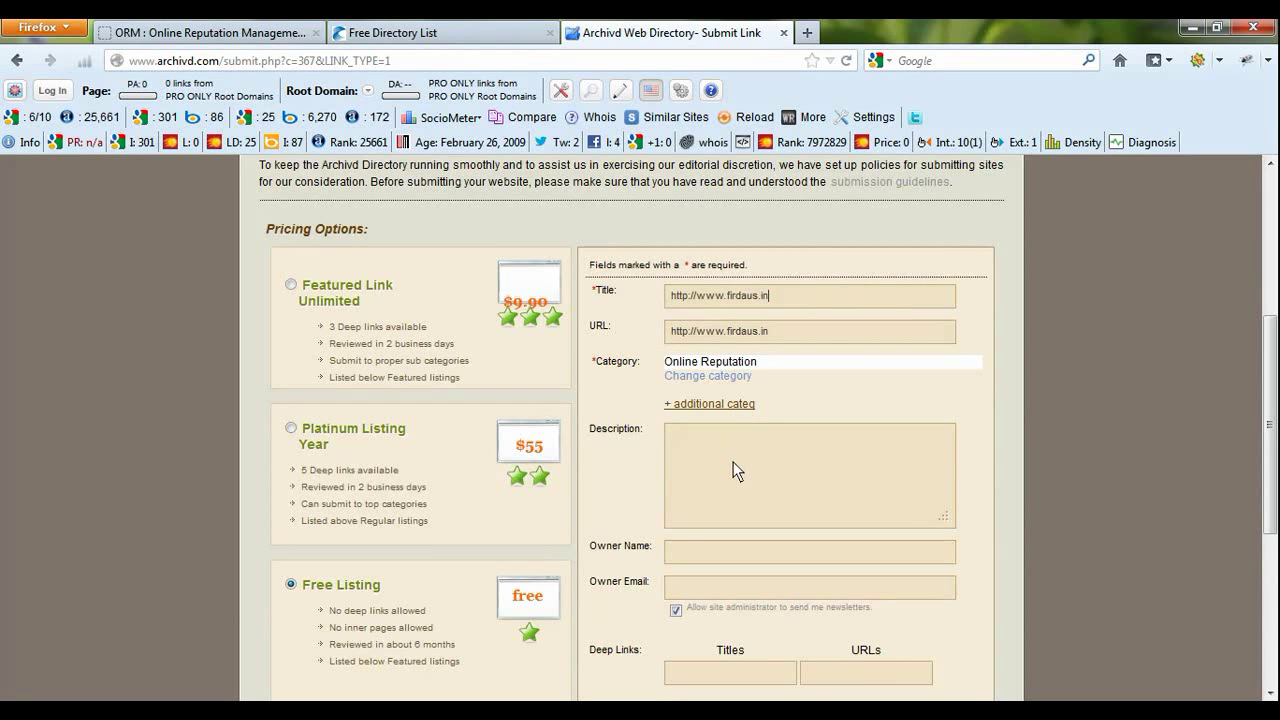
left_click(732, 462)
key("ctrl+v")
key("ctrl+z")
left_click_drag(784, 294, 569, 282)
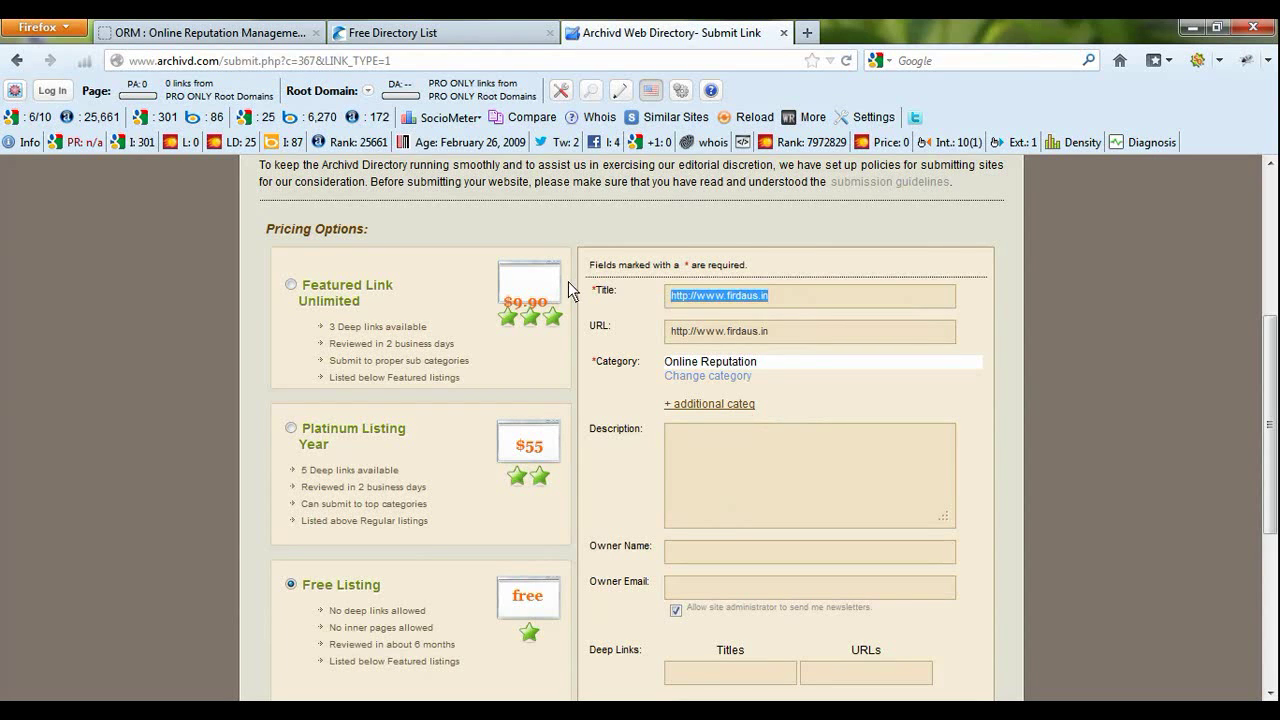
type("Onl")
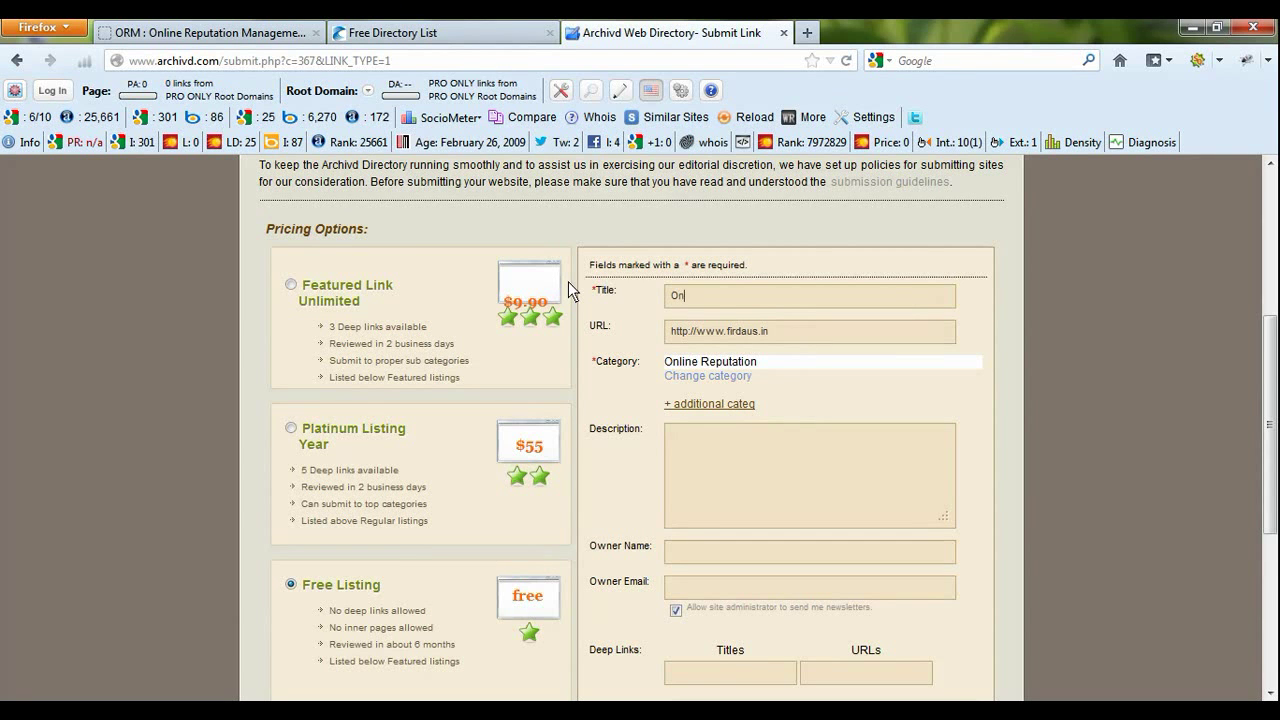
type("ine Reputation ")
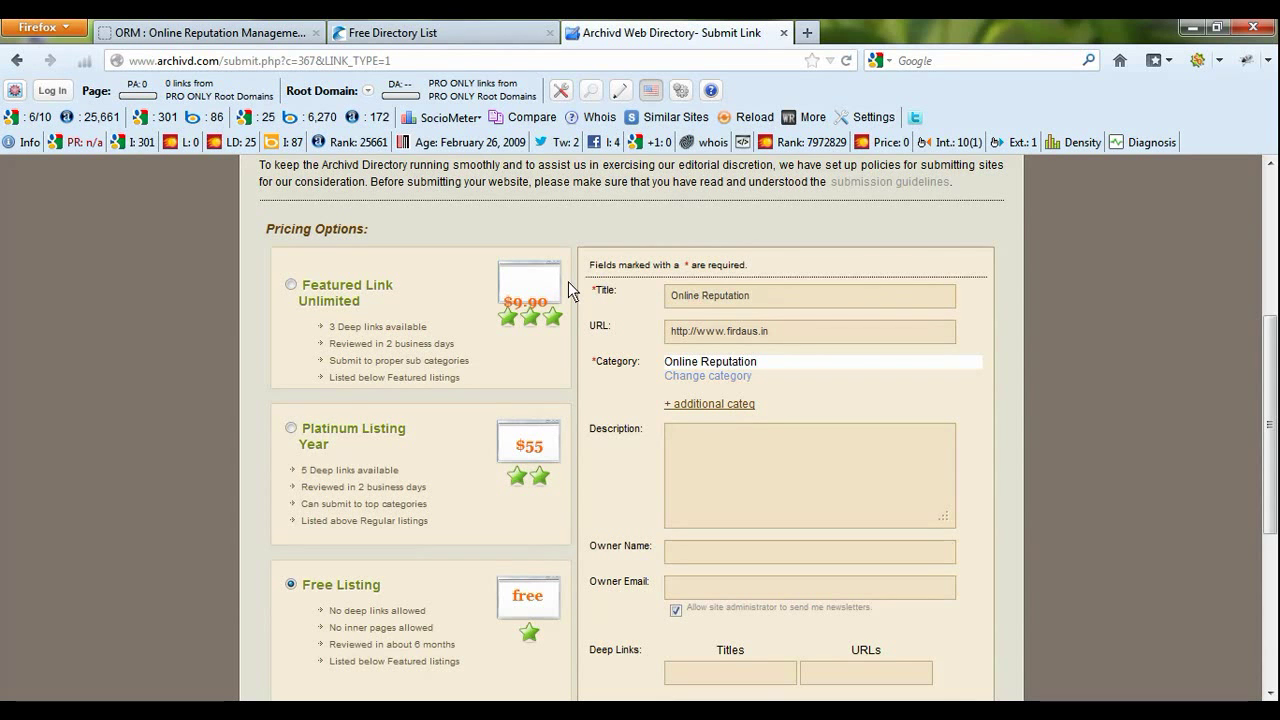
type("Managemen")
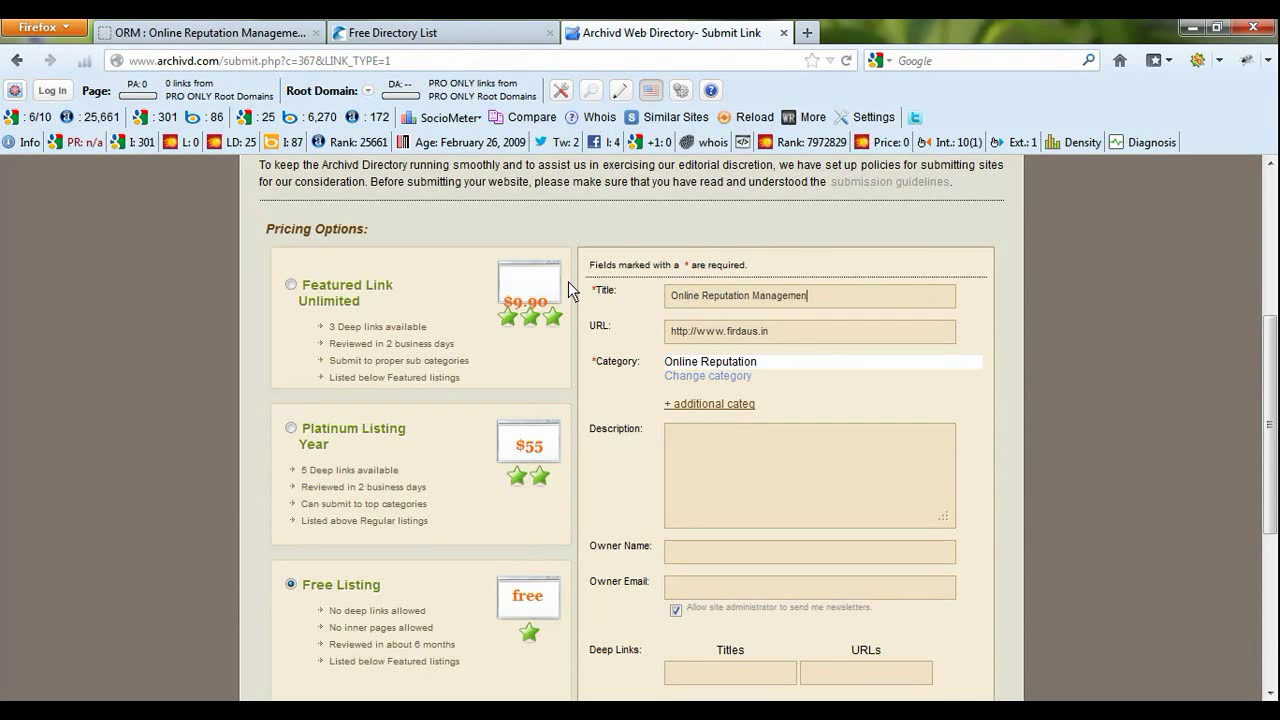
type("t Servicesw")
key("BackSpace")
left_click_drag(858, 296, 654, 307)
key("ctrl+c")
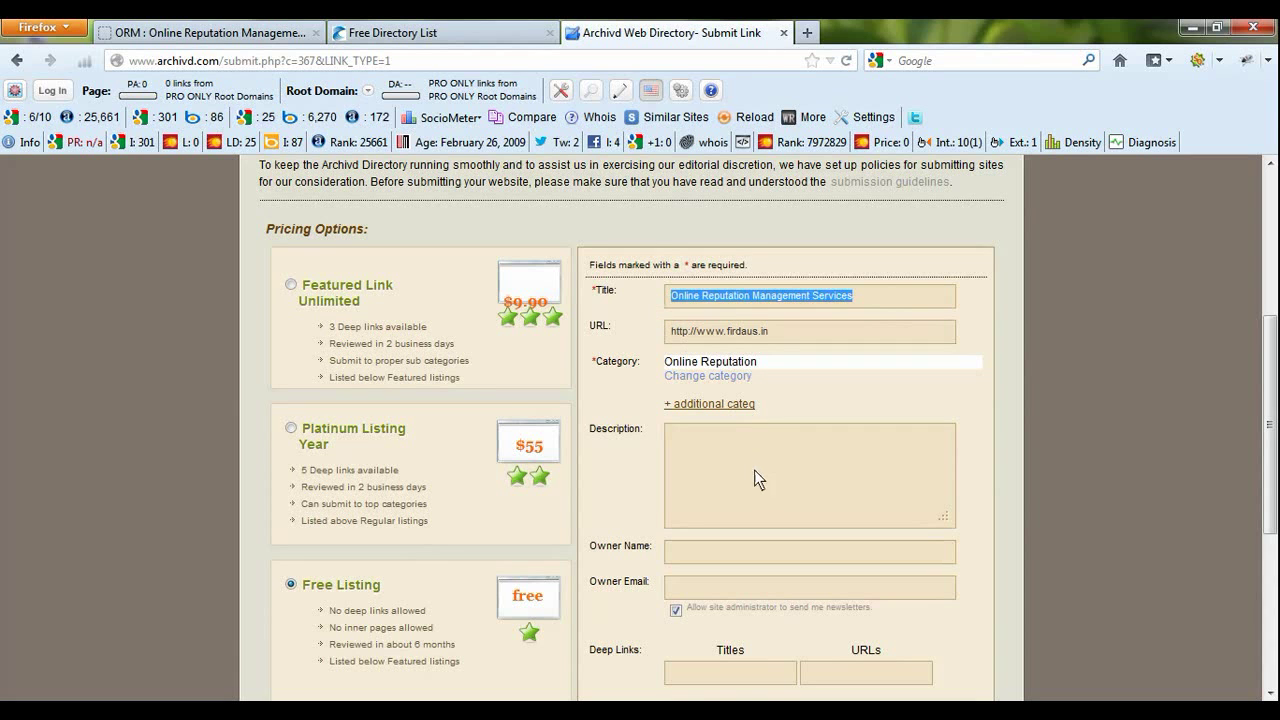
- Paste the title into Description and extend it to 'We are providing … in Nagpur, India.'
left_click(759, 466)
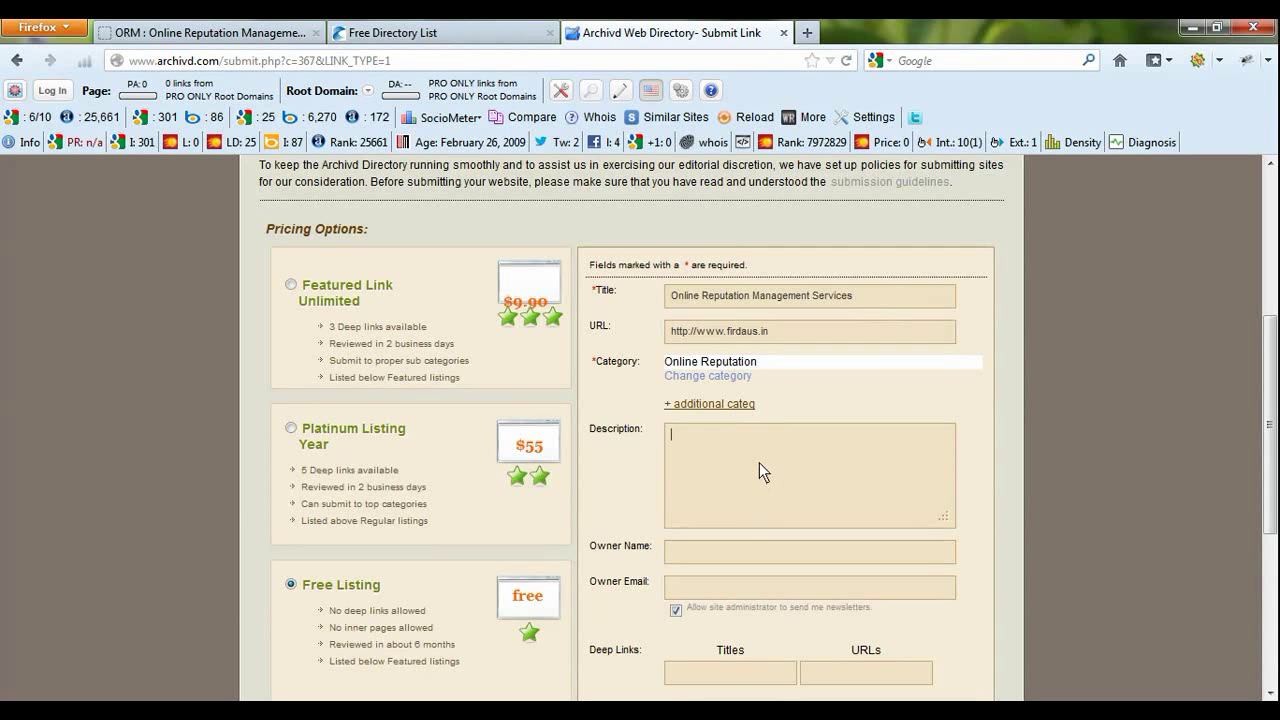
key("ctrl+v")
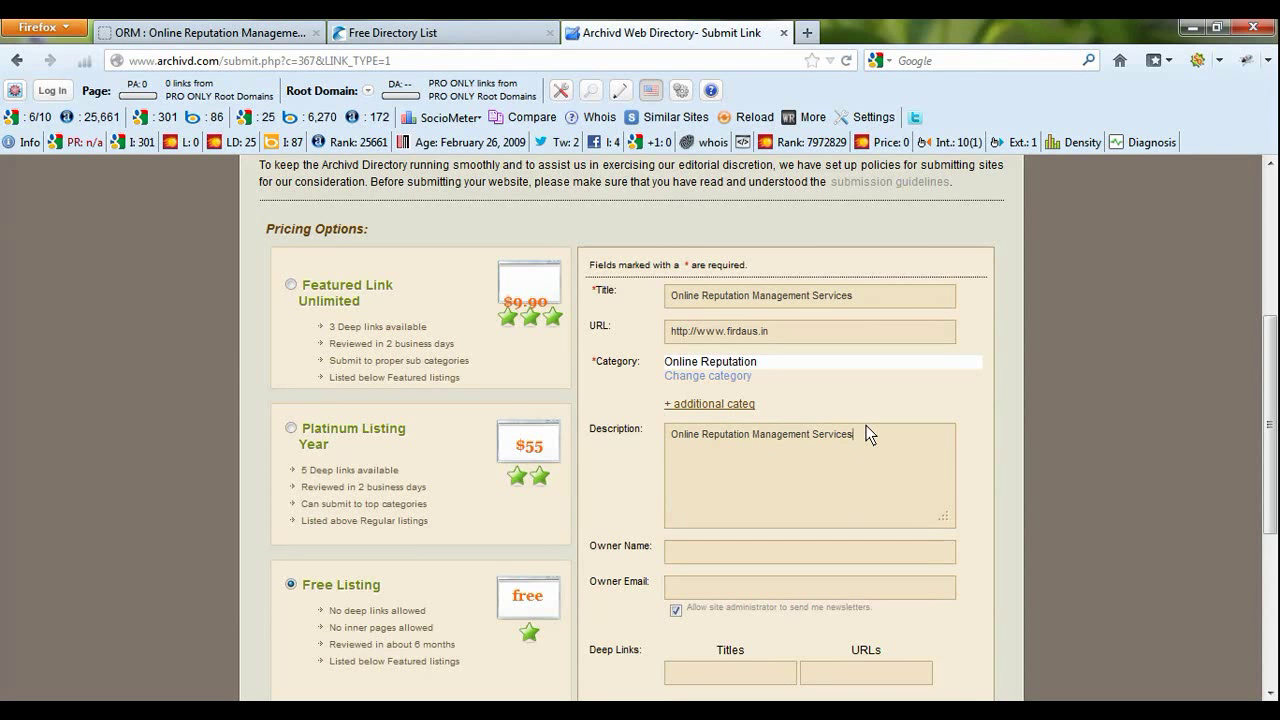
type("in")
type(" ggp")
type("ur, Indai")
key("BackSpace")
key("BackSpace")
type("ia.")
key("Left")
key("Left")
key("Left")
key("Left")
key("Left")
key("Left")
key("Left")
key("Left")
key("Left")
key("Left")
key("Left")
key("Left")
key("Left")
key("Left")
key("Left")
key("Left")
key("Left")
key("Left")
key("Left")
key("Left")
type("We are ")
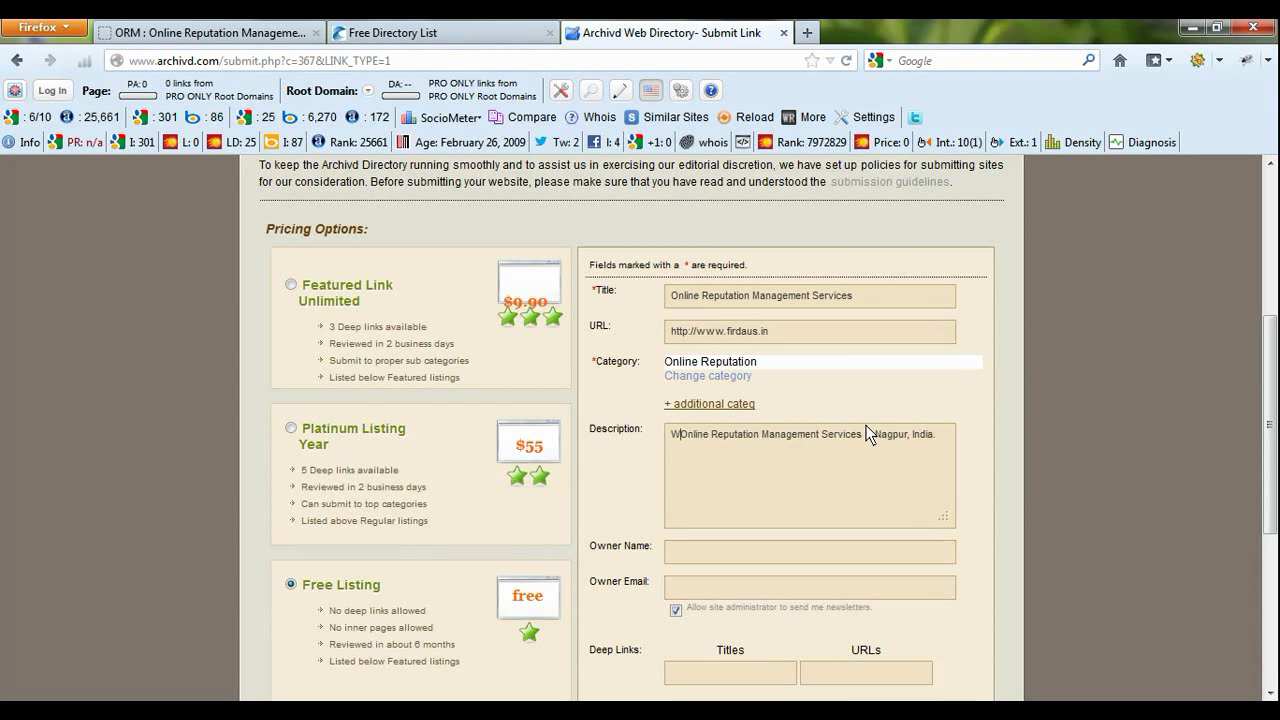
type("provid")
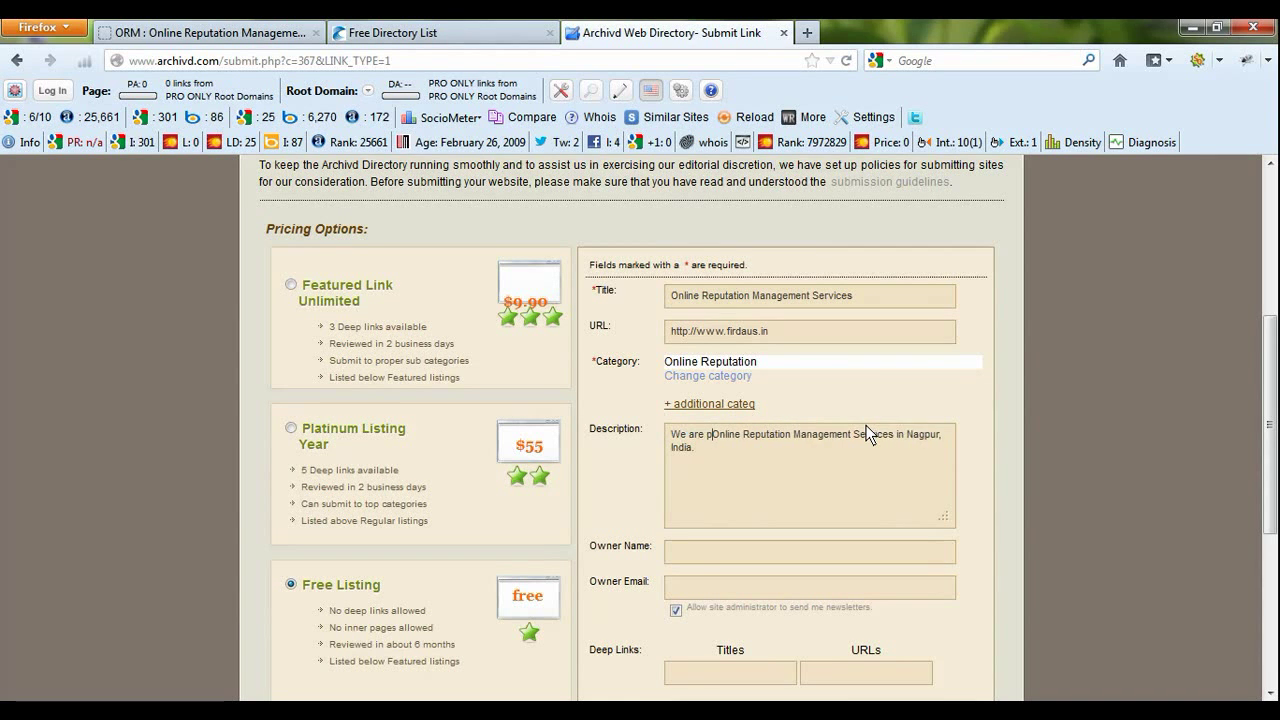
type("ing")
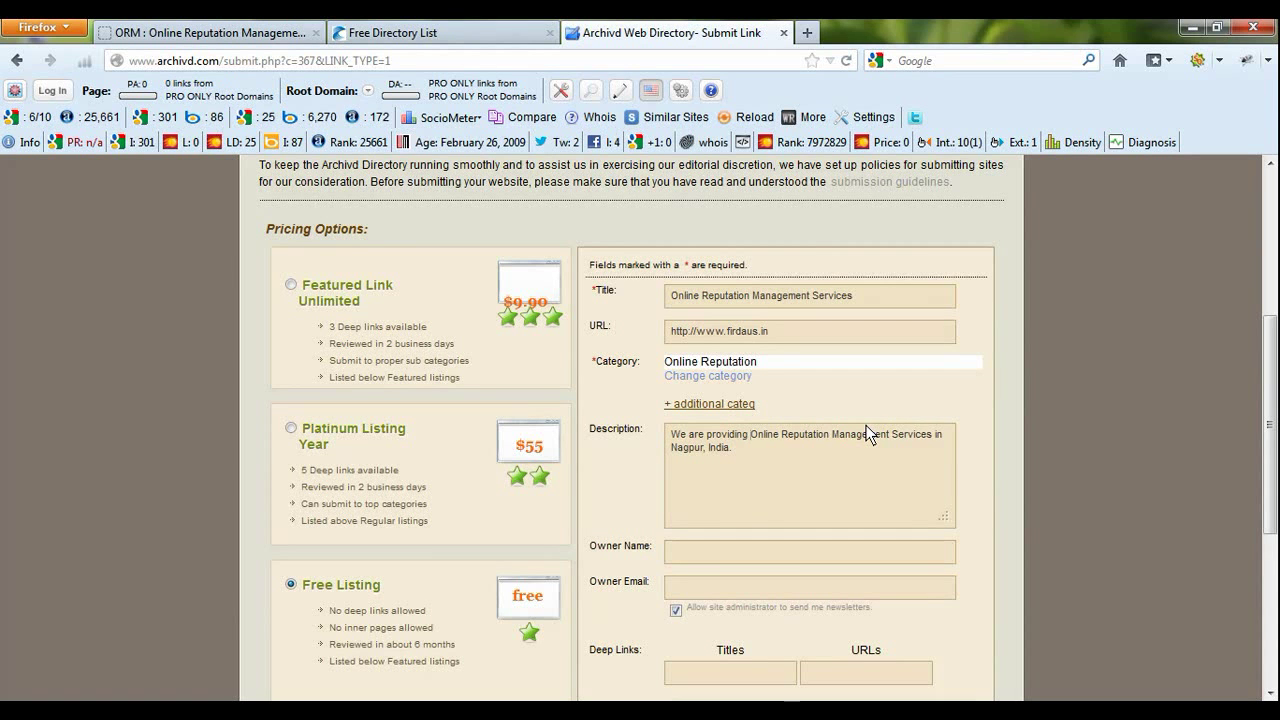
key("Delete")
type("o")
key("BackSpace")
type("O")
- Enter the owner's name and e-mail address and opt out of the site's newsletters
scroll(714, 493, "down", 2)
left_click(711, 447)
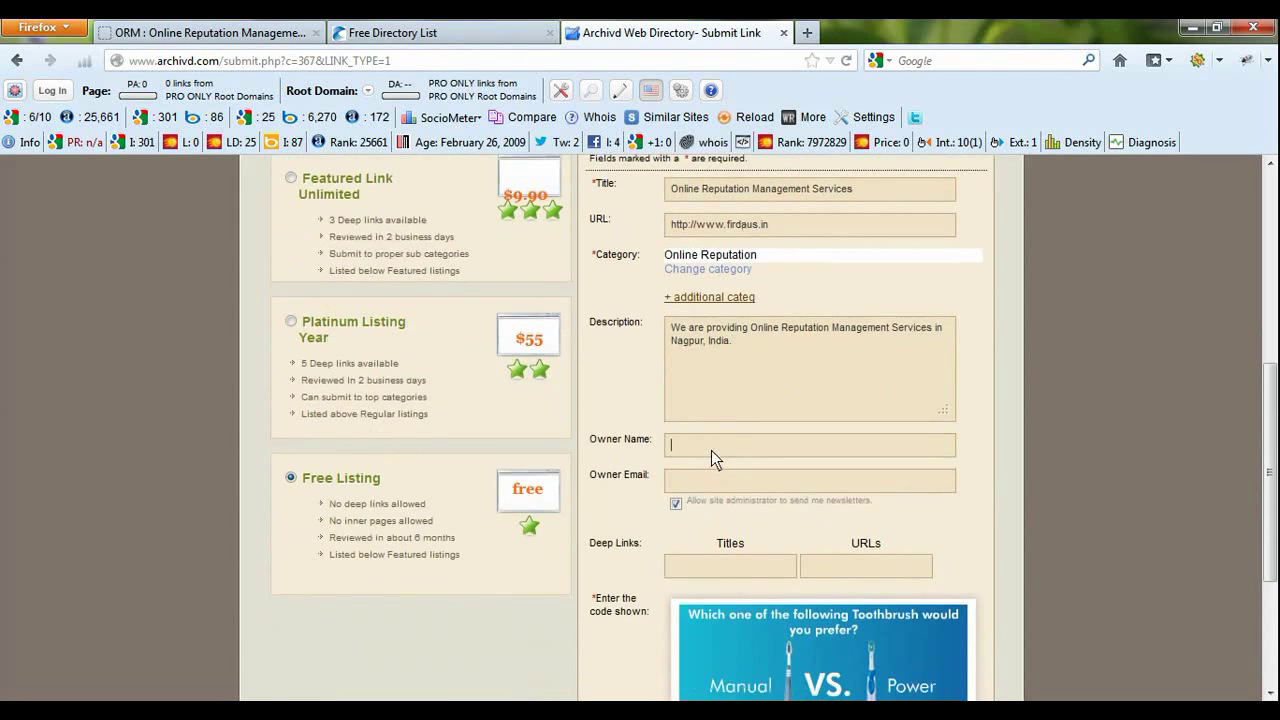
left_click(676, 503)
left_click(693, 484)
- Check the deep link section, where free listings allow none, and scroll toward verification
scroll(714, 469, "down", 2)
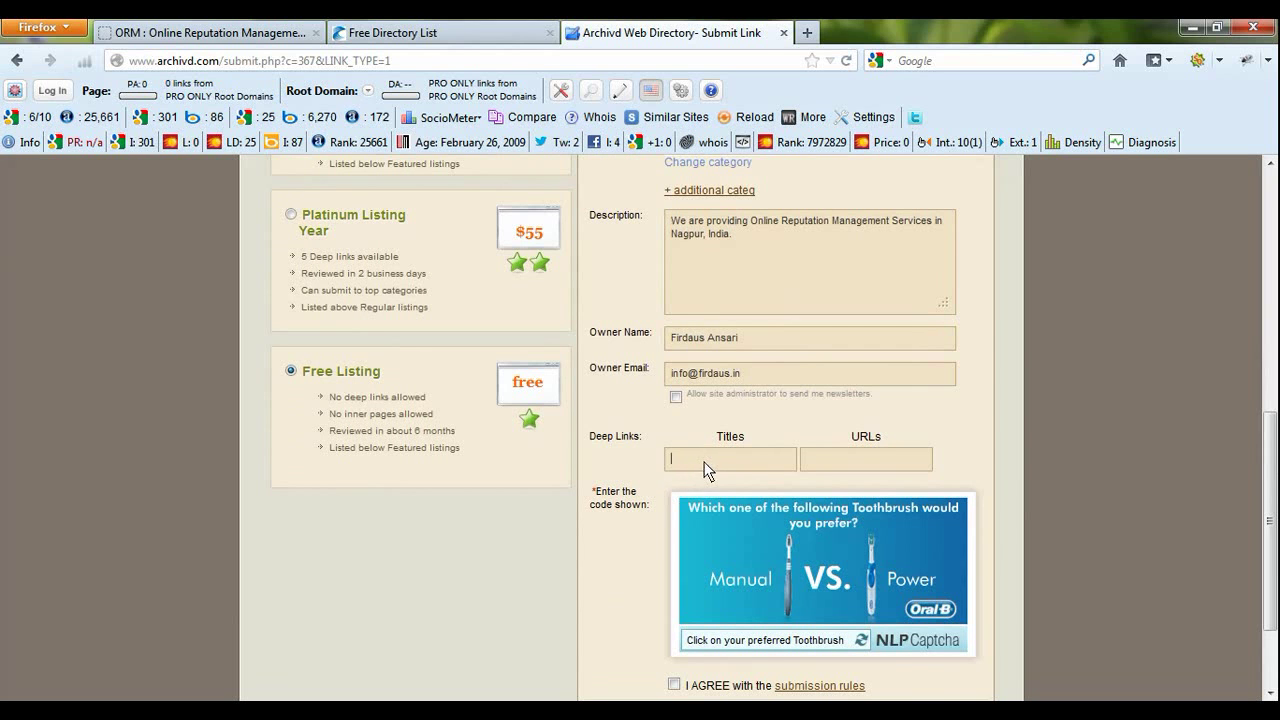
left_click_drag(648, 440, 590, 437)
left_click(705, 467)
left_click_drag(330, 398, 436, 403)
left_click(716, 455)
scroll(560, 380, "up", 2)
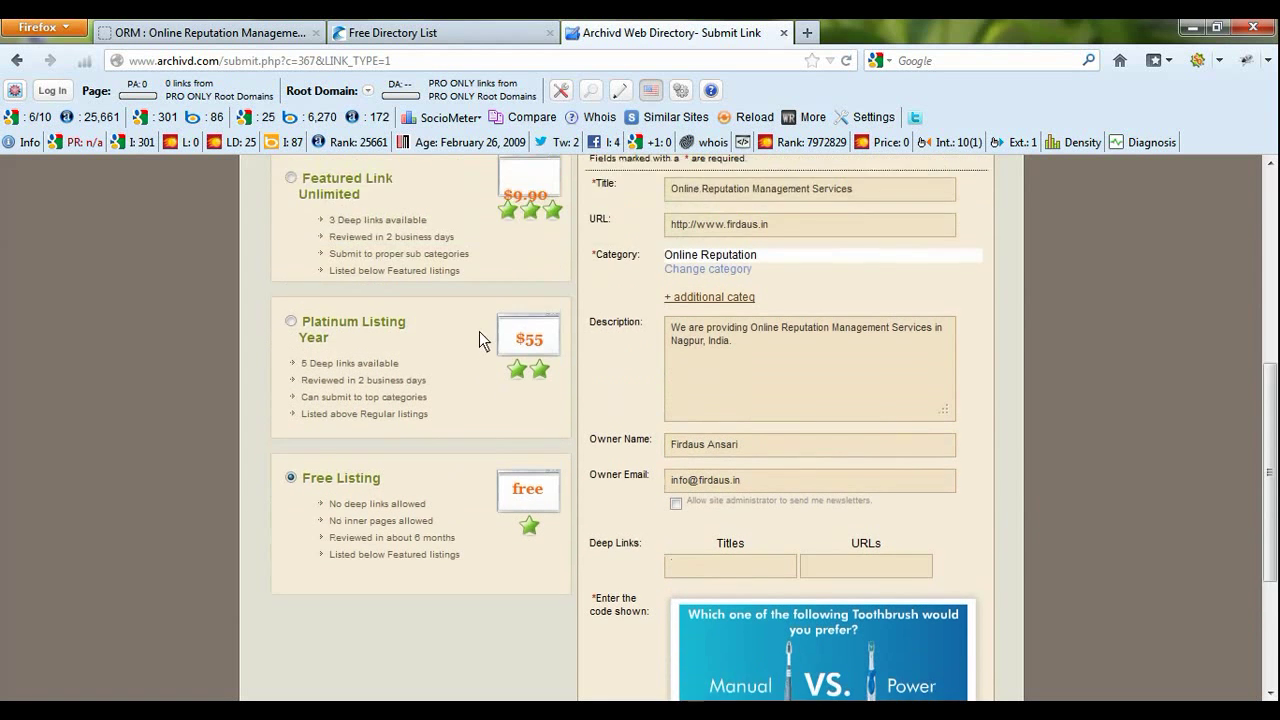
scroll(480, 333, "down", 2)
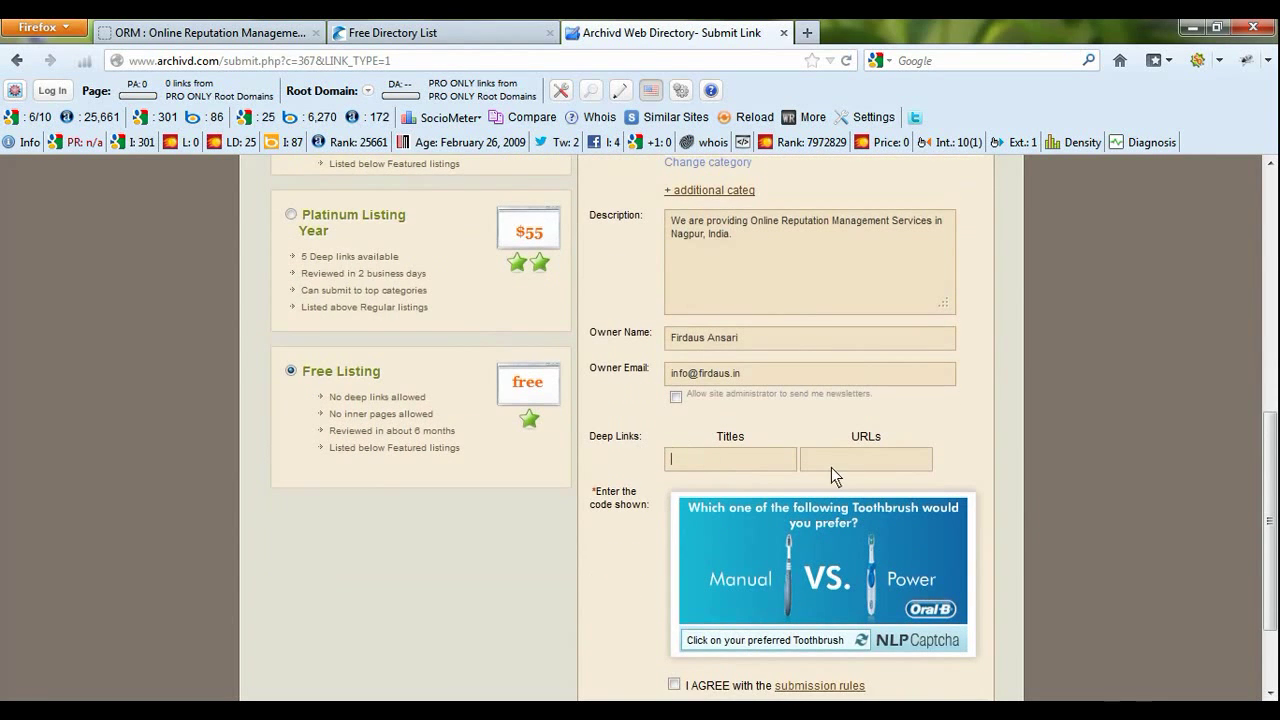
scroll(671, 467, "down", 2)
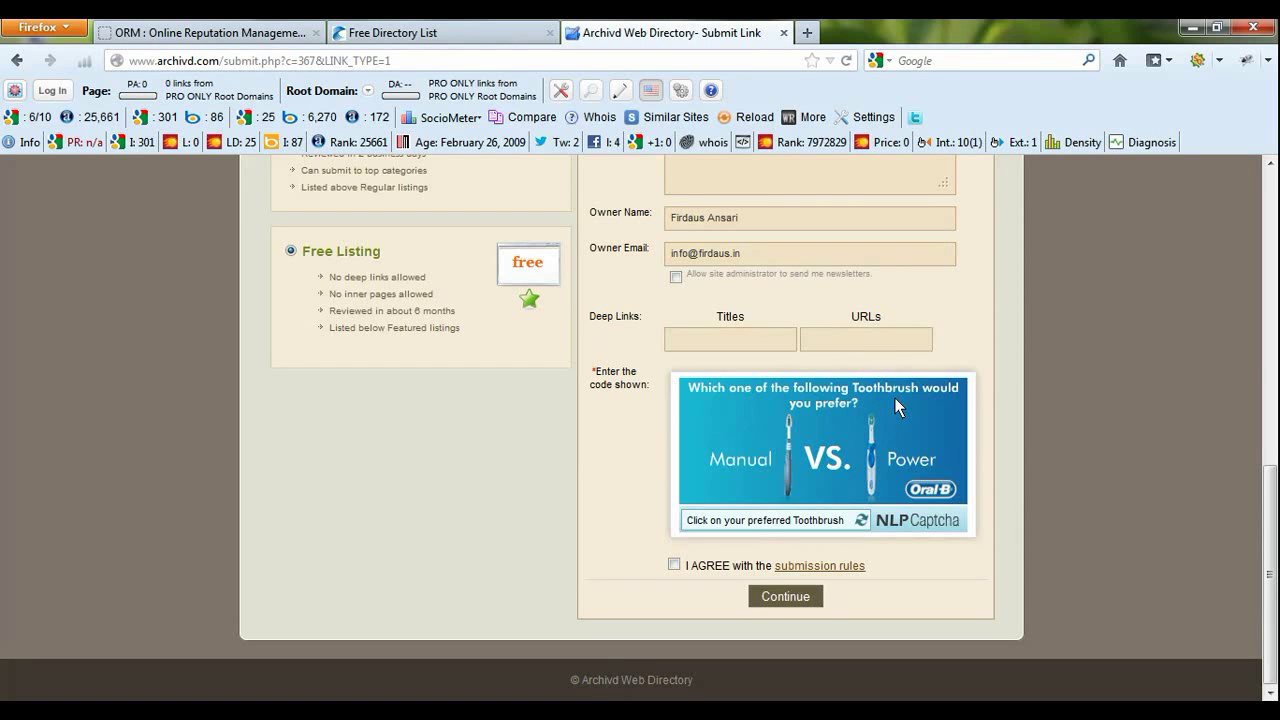
- Answer the captcha with the Power toothbrush, agree to the submission rules and submit the listing
left_click(902, 462)
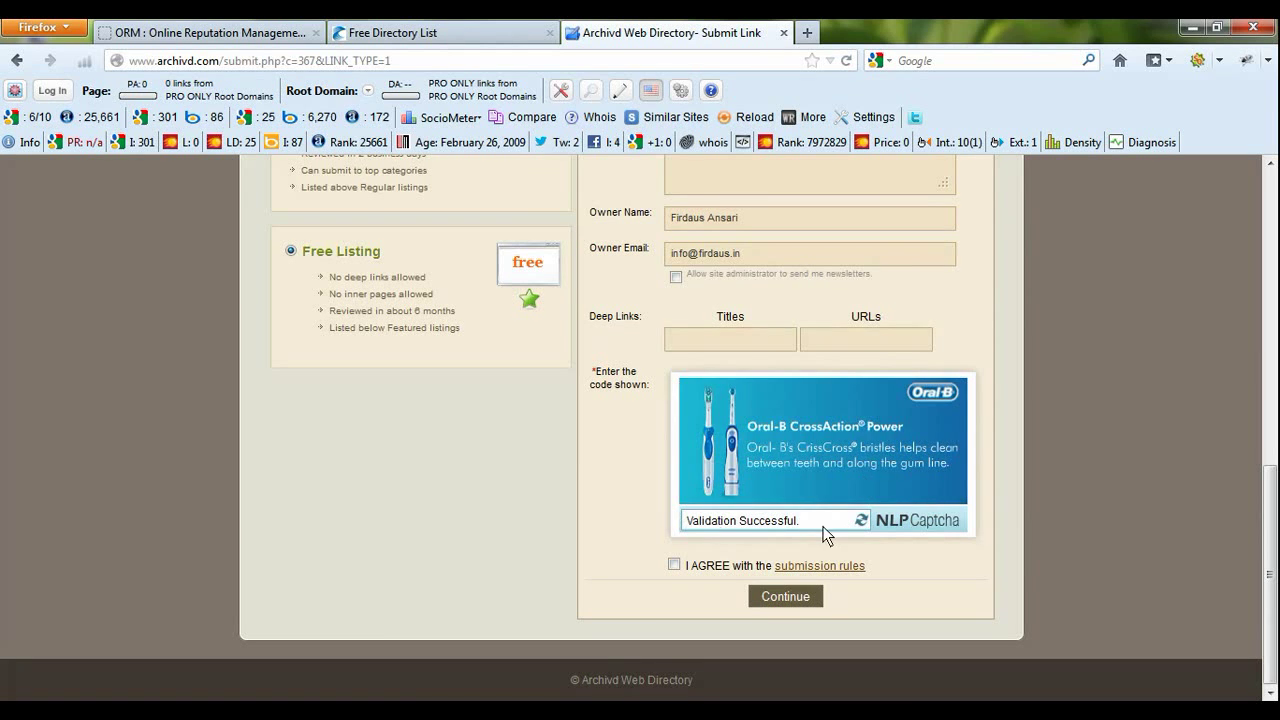
left_click(674, 566)
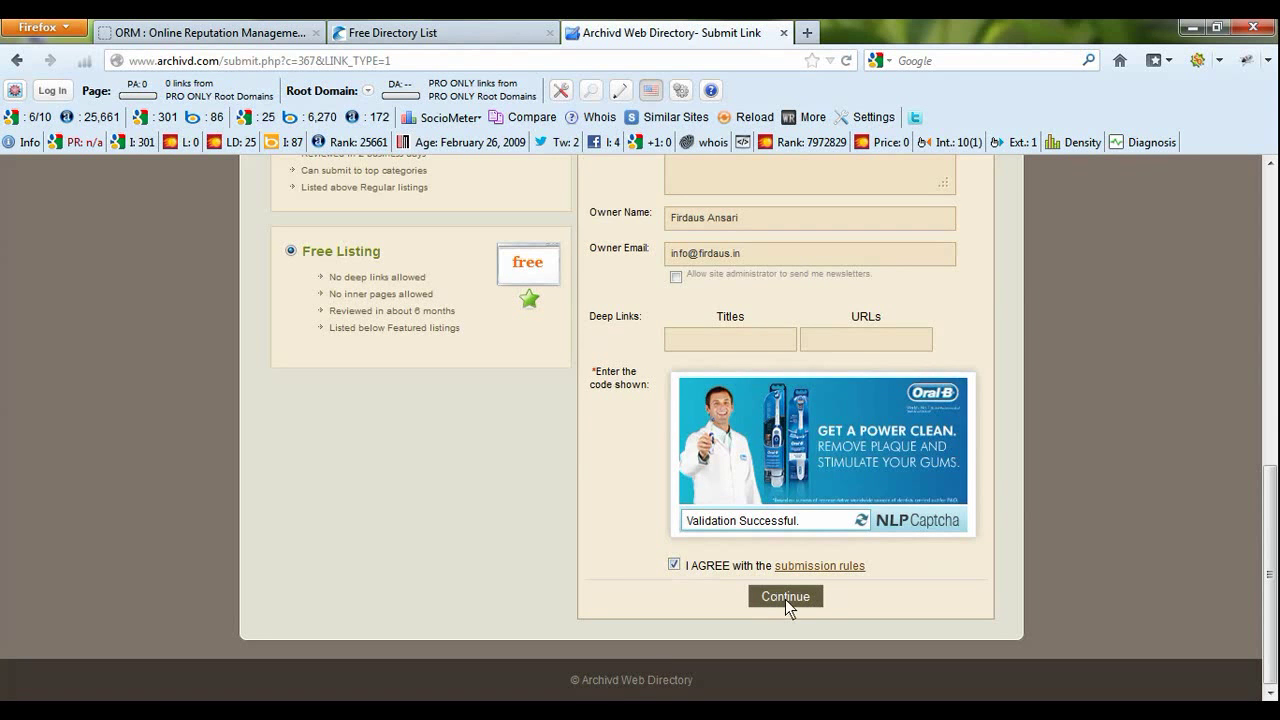
left_click(785, 597)
left_click(773, 597)
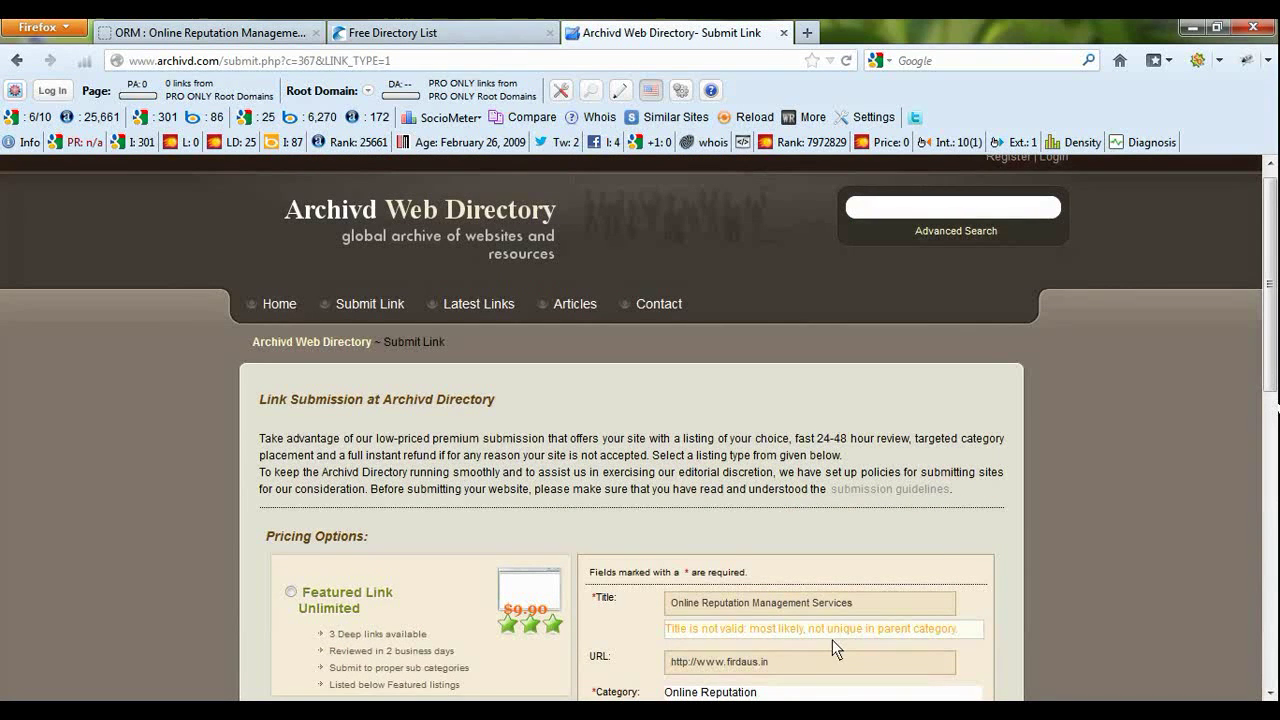
- Replace the title's last word with 'Services in India' and resubmit the listing form
scroll(832, 639, "down", 2)
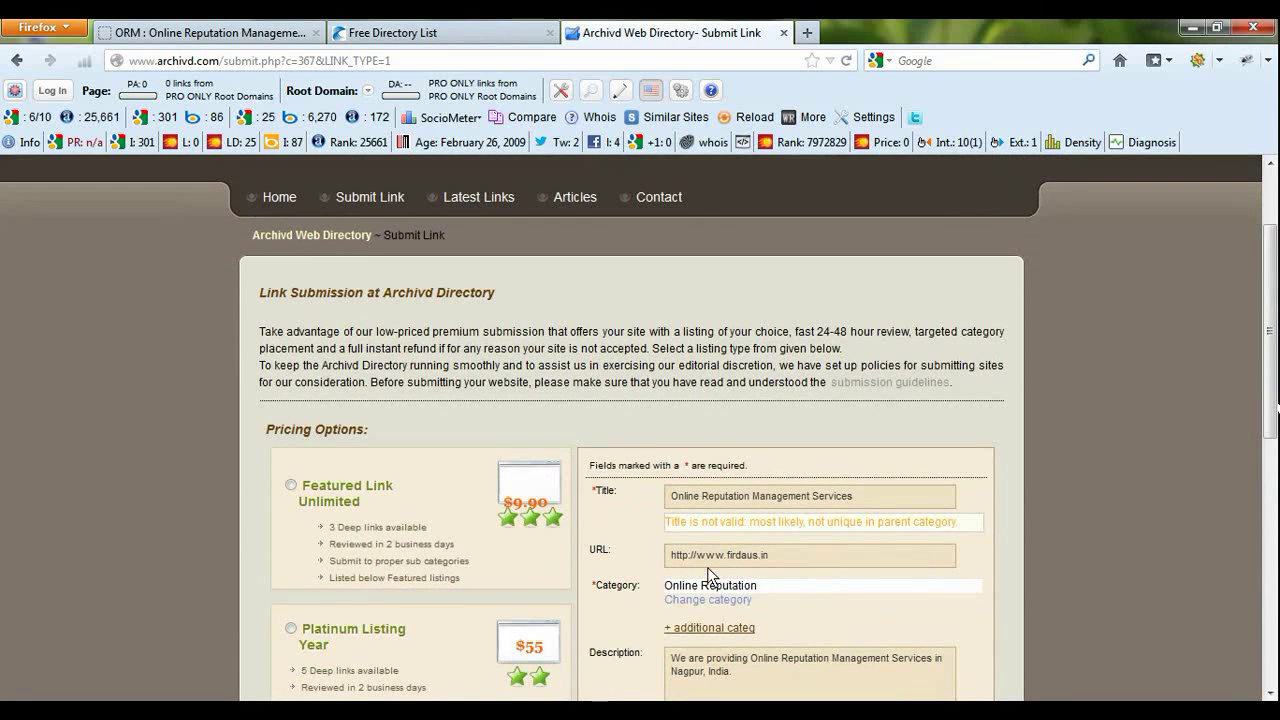
scroll(708, 560, "down", 2)
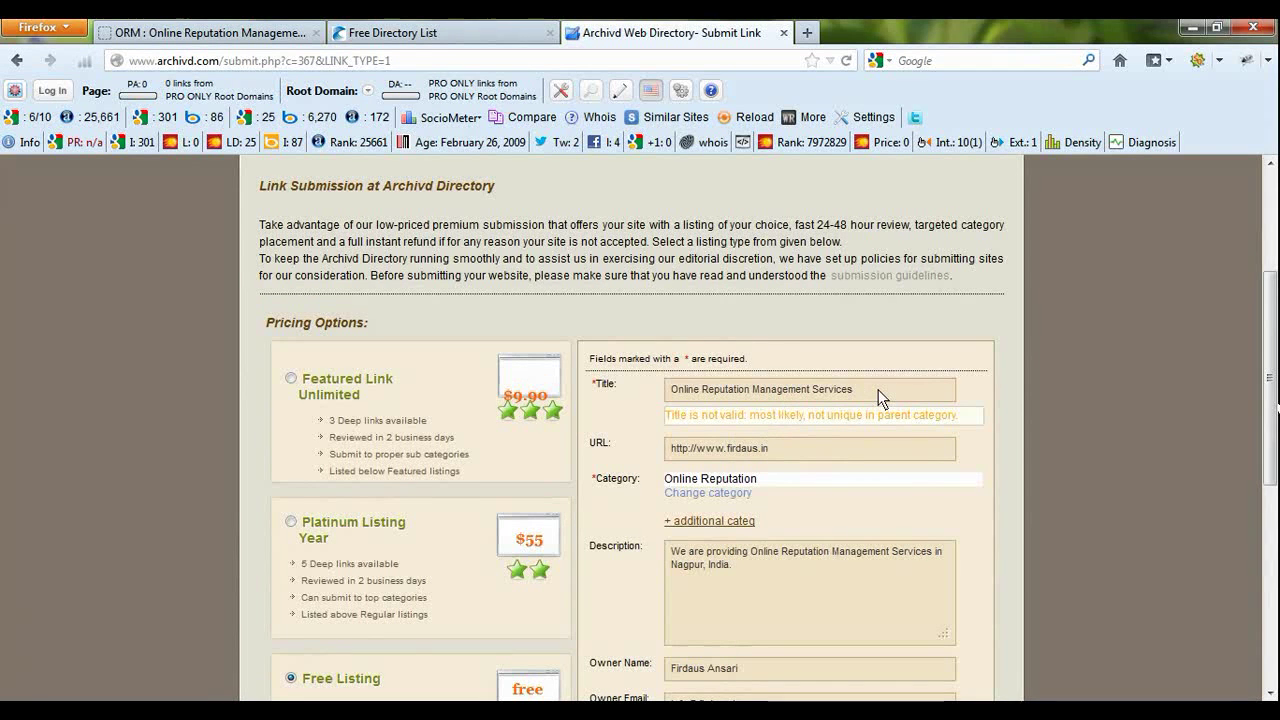
double_click(823, 389)
type("Services")
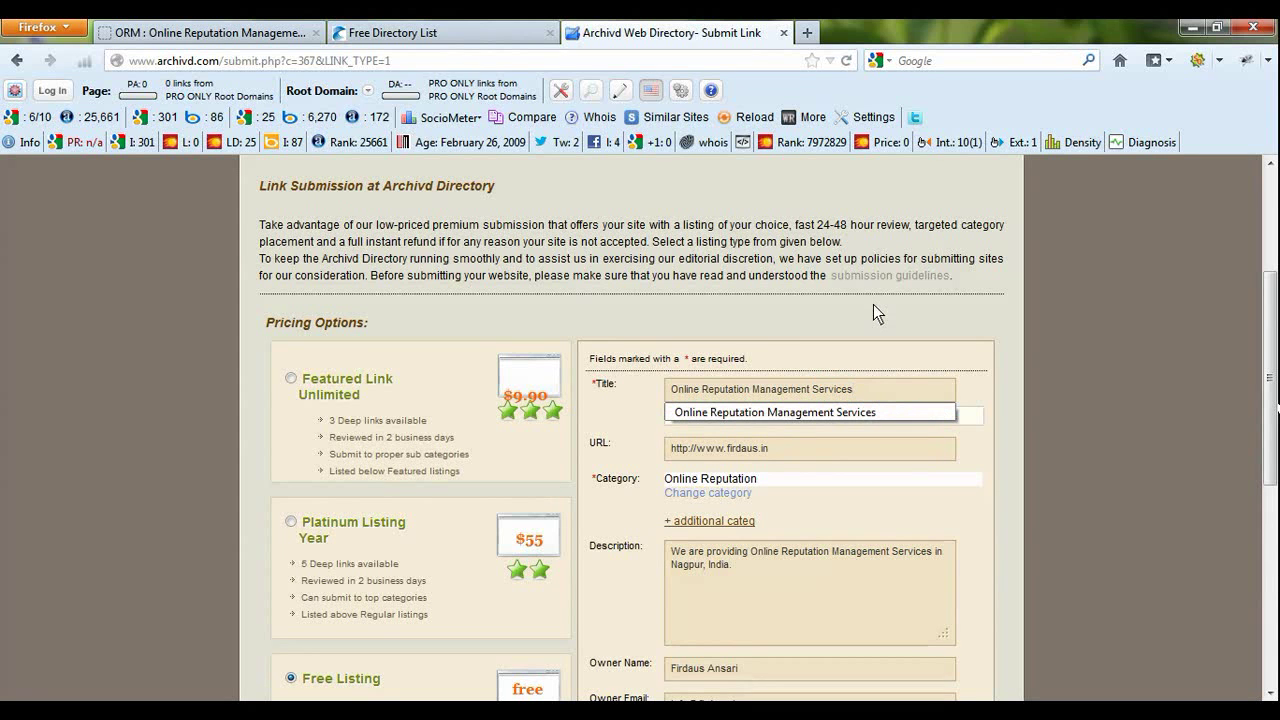
type(" in India")
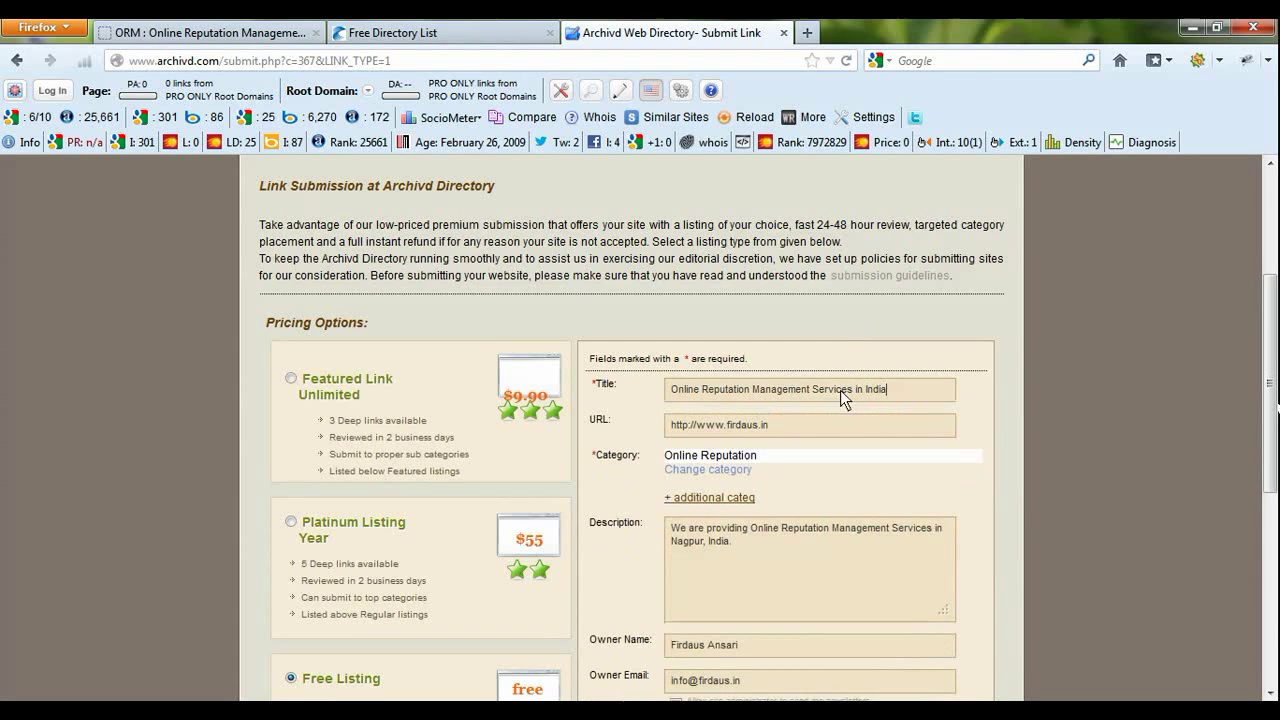
scroll(890, 412, "down", 5)
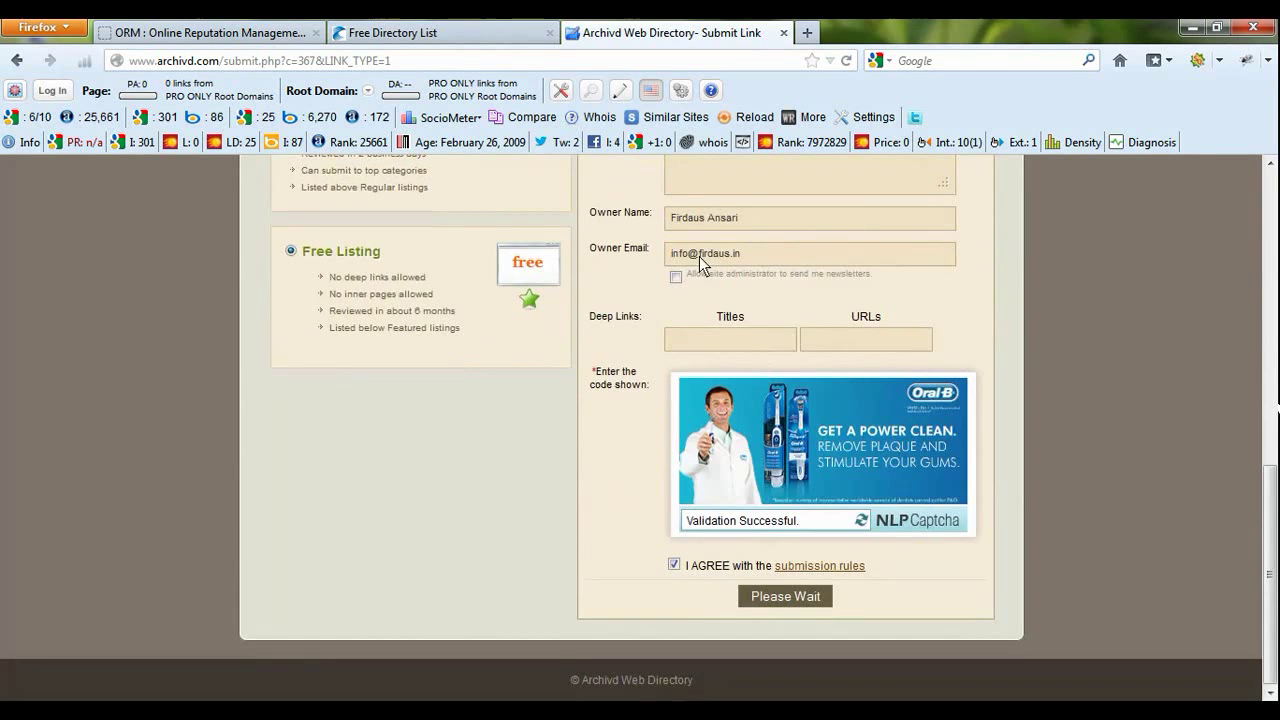
scroll(713, 282, "up", 3)
scroll(740, 420, "down", 3)
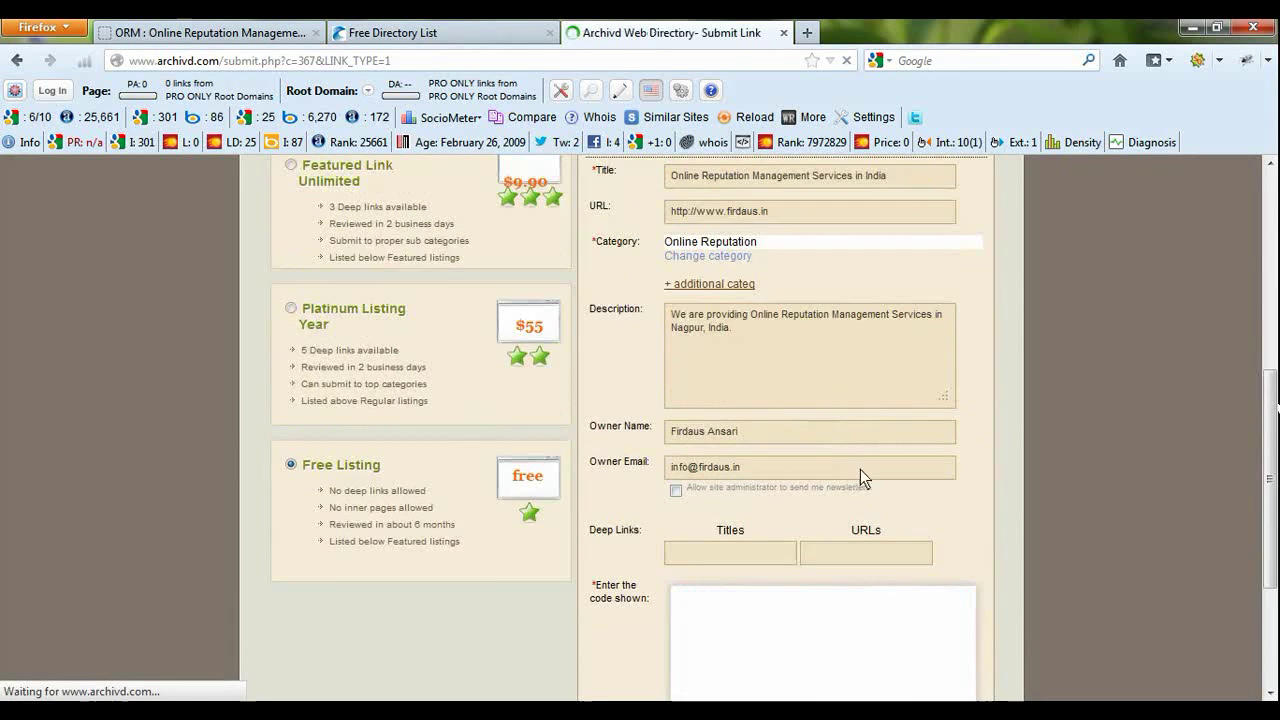
- Check the 'Link submitted and awaiting approval' confirmation on the reloaded Archivd page
scroll(870, 465, "down", 3)
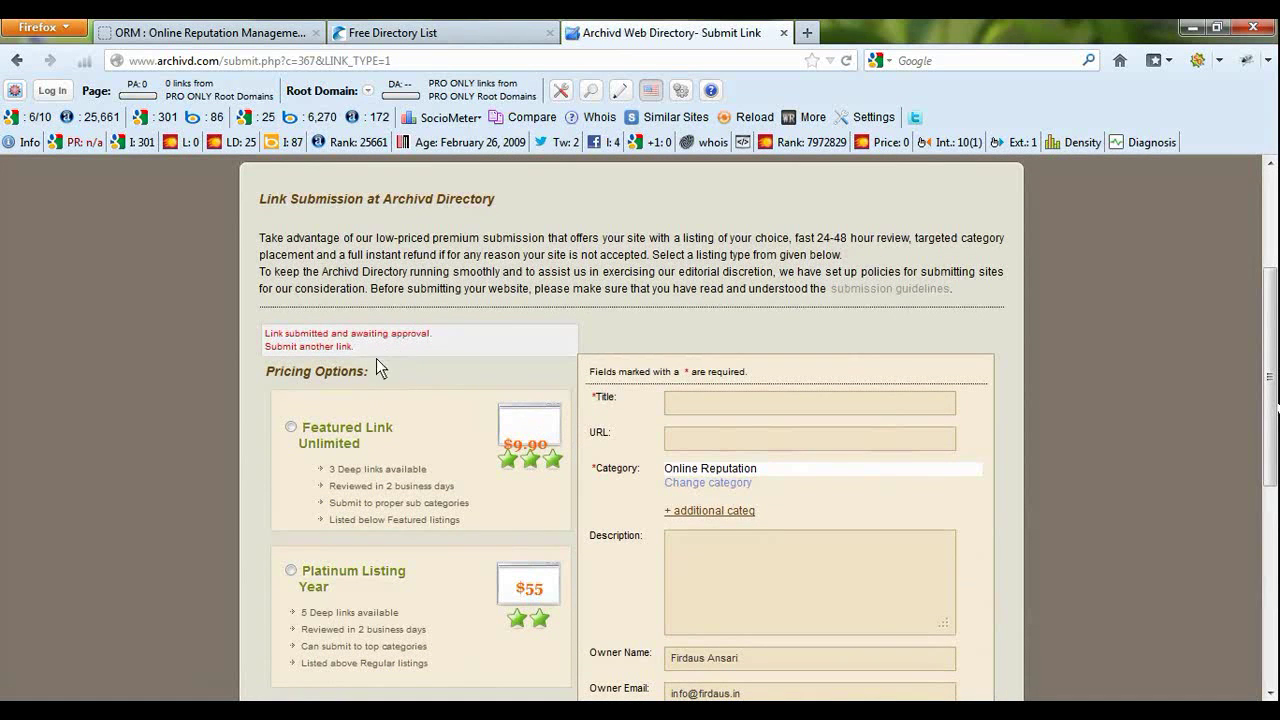
left_click_drag(361, 350, 261, 337)
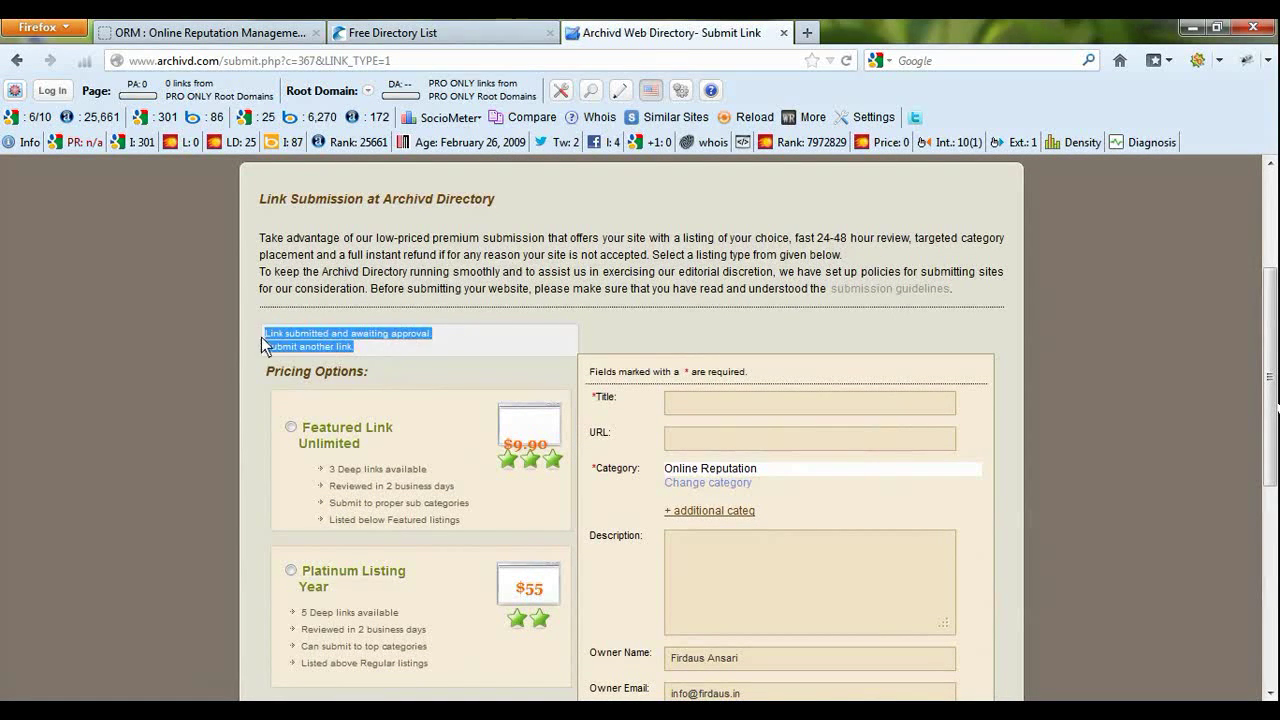
left_click(317, 338)
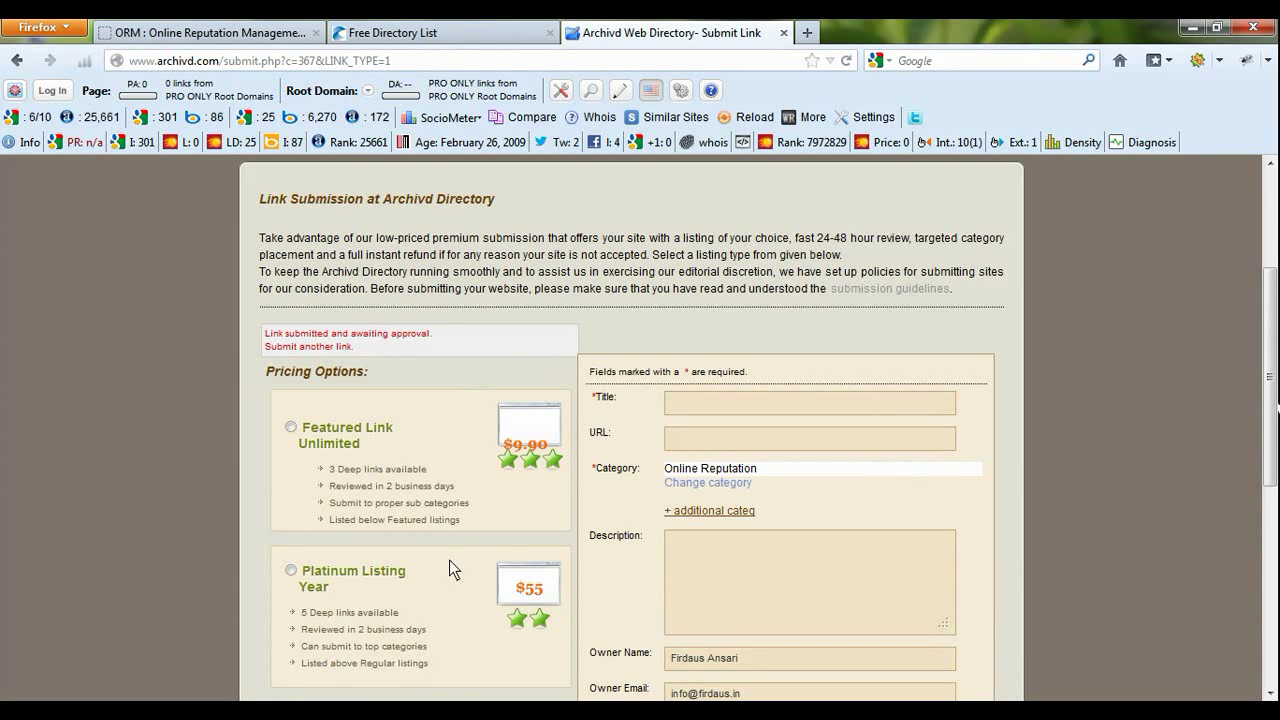
mouse_move(372, 715)
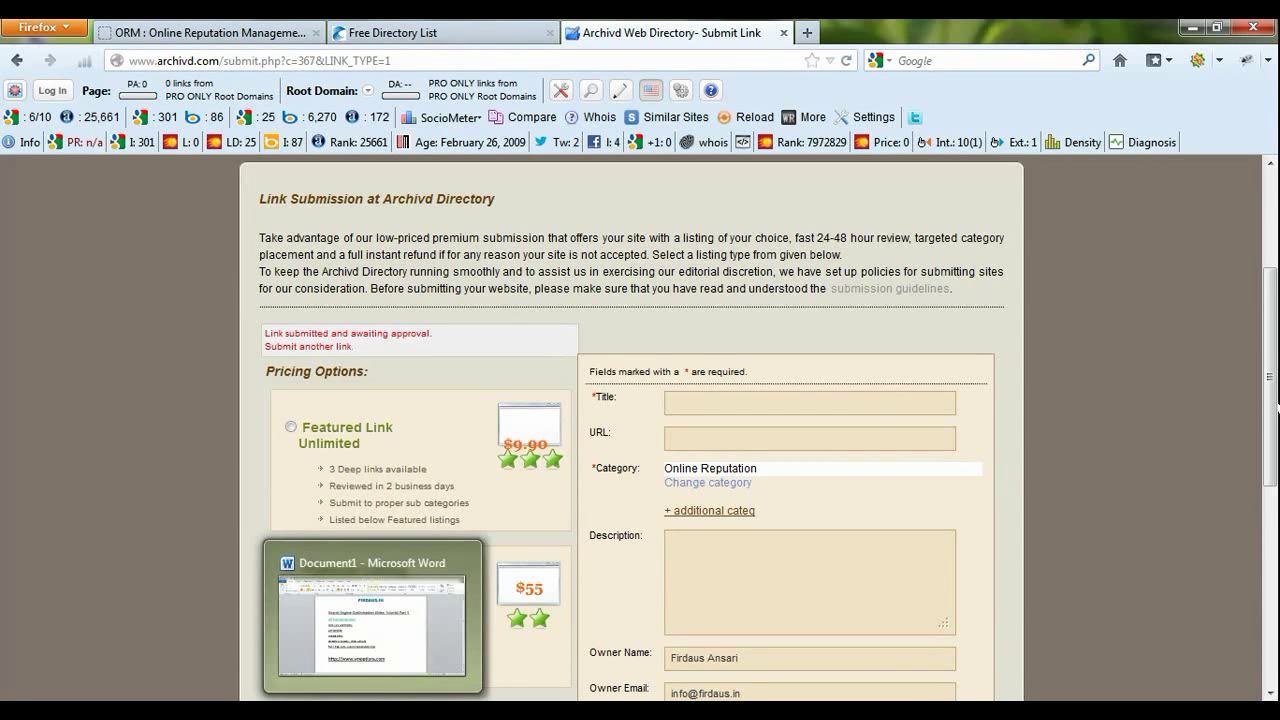
- In the Word notes, add an 'automatic submission' line below the vmoptions.com hyperlink
left_click(373, 710)
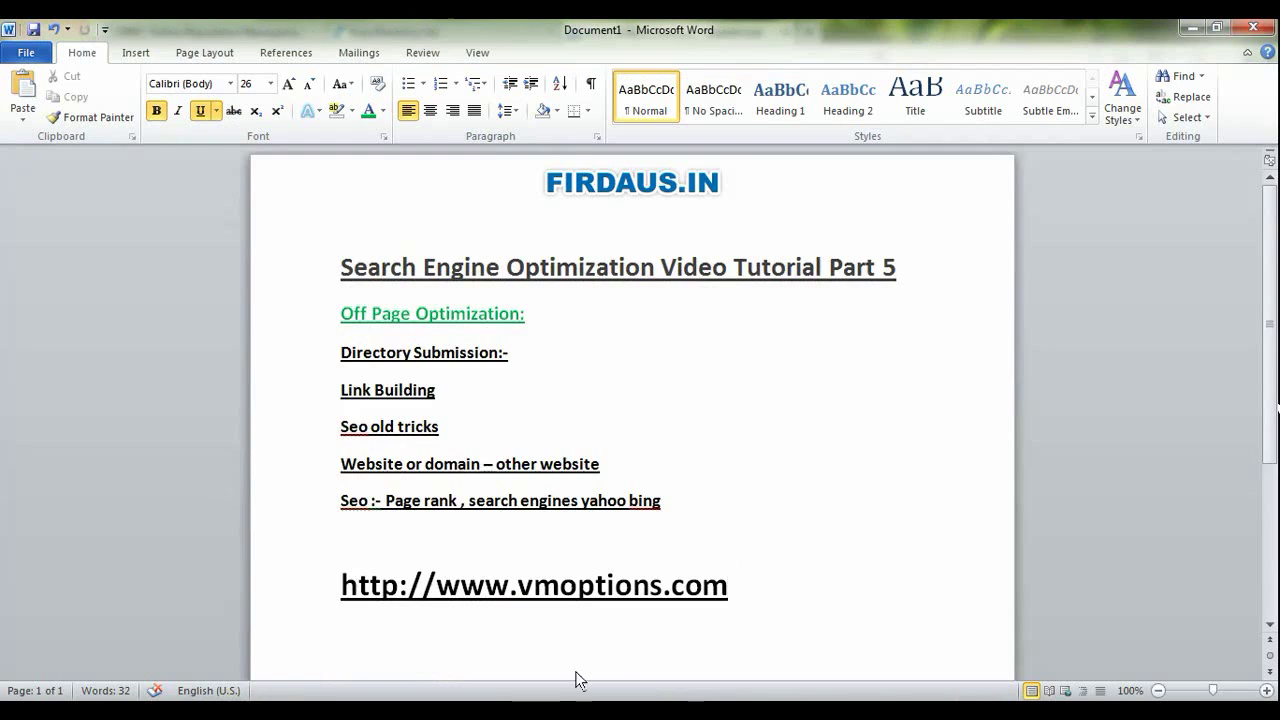
scroll(574, 680, "down", 2)
key("Return")
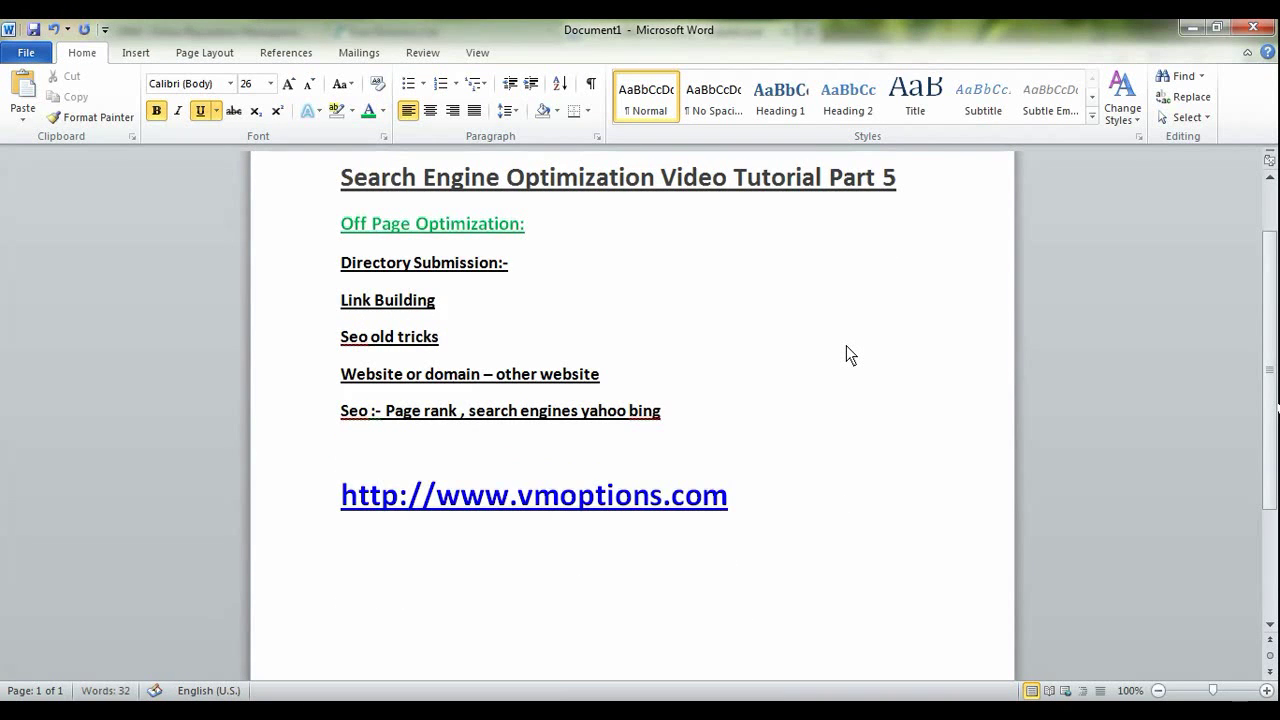
key("Return")
scroll(846, 355, "down", 3)
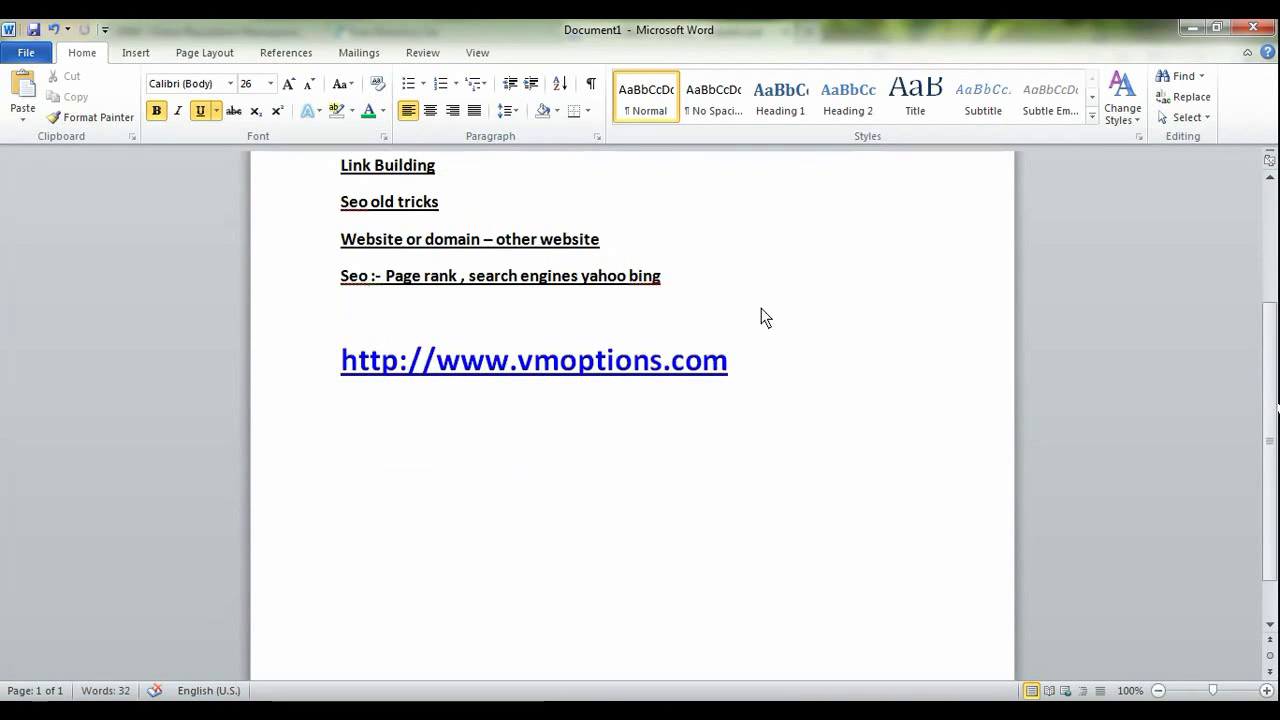
key("BackSpace")
type("autom")
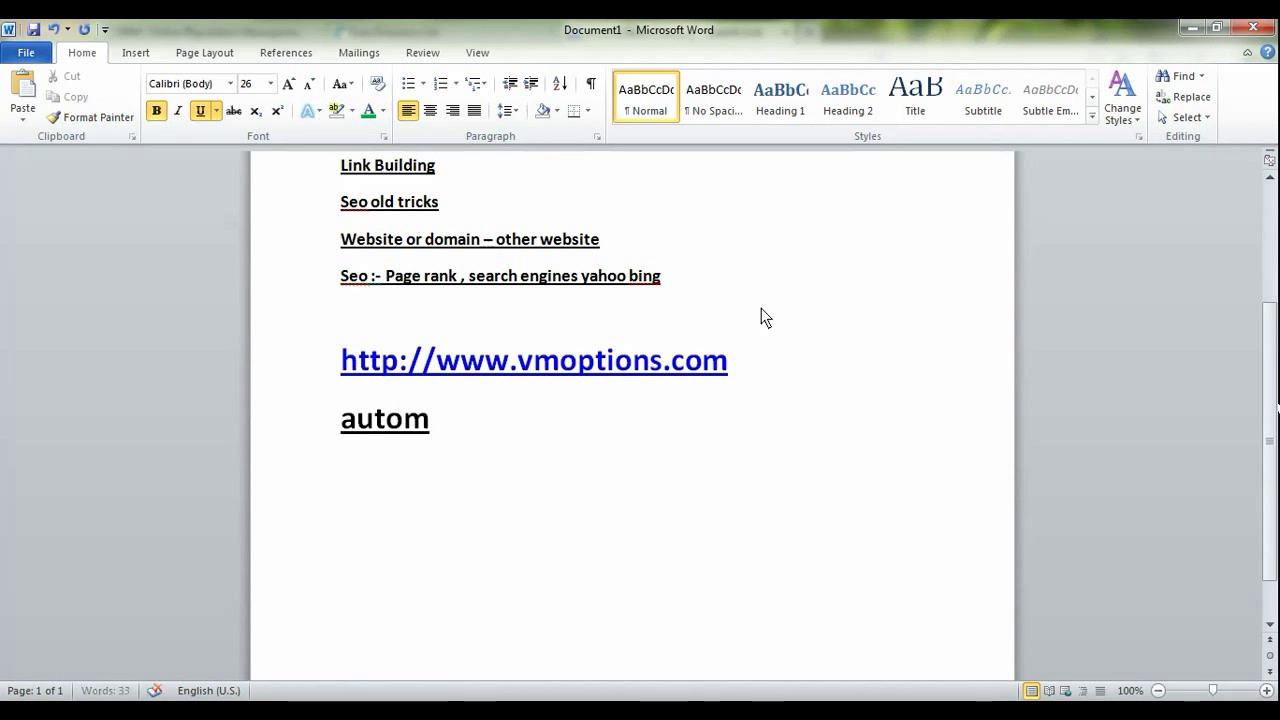
type("atic")
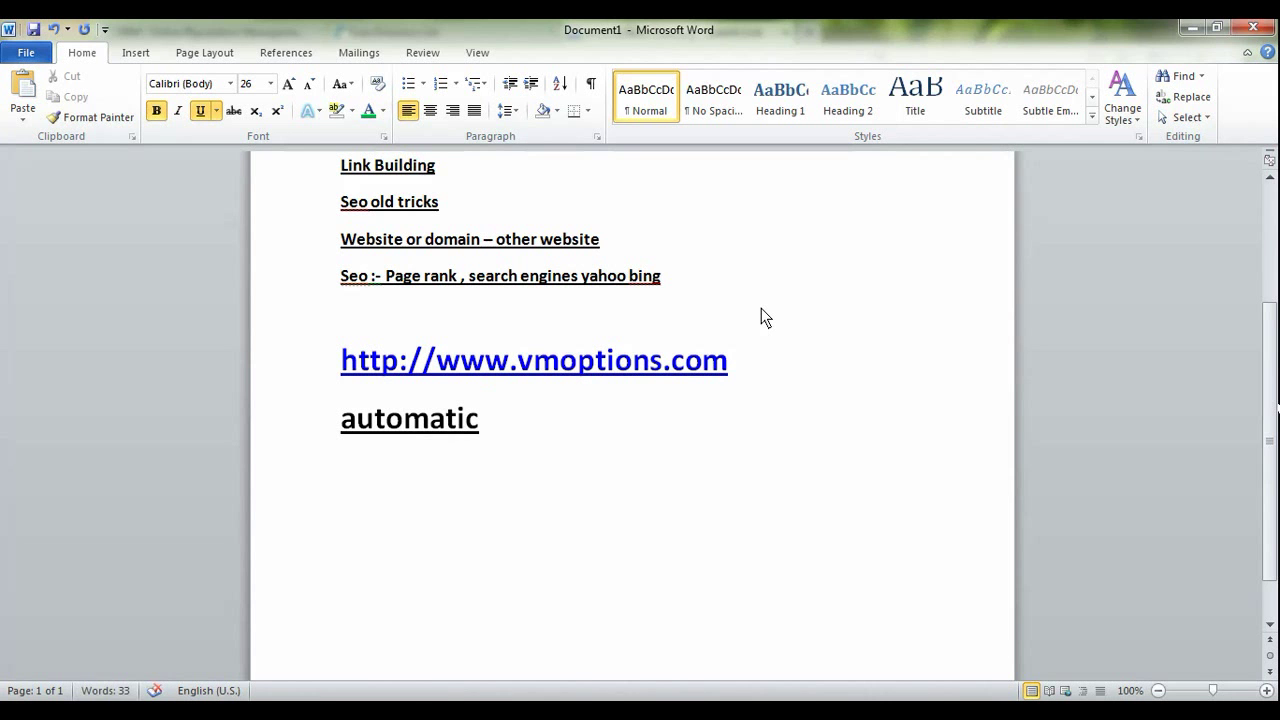
type(" sub")
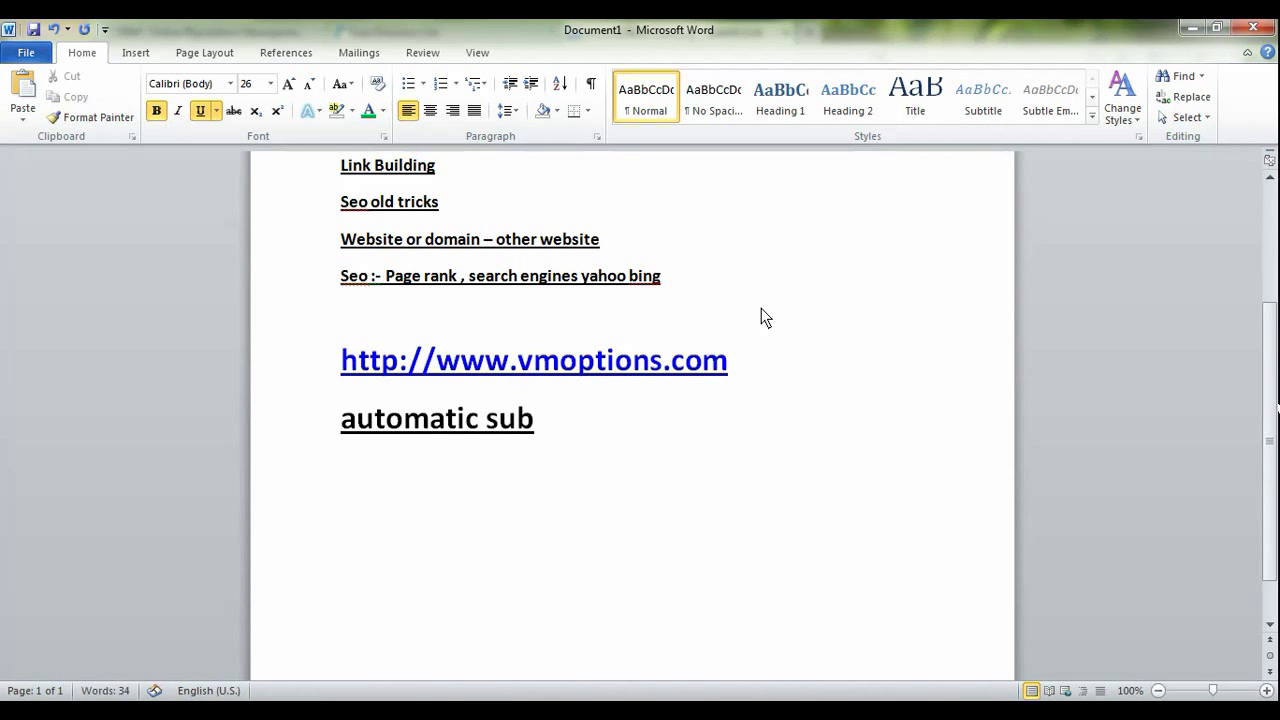
type("misson")
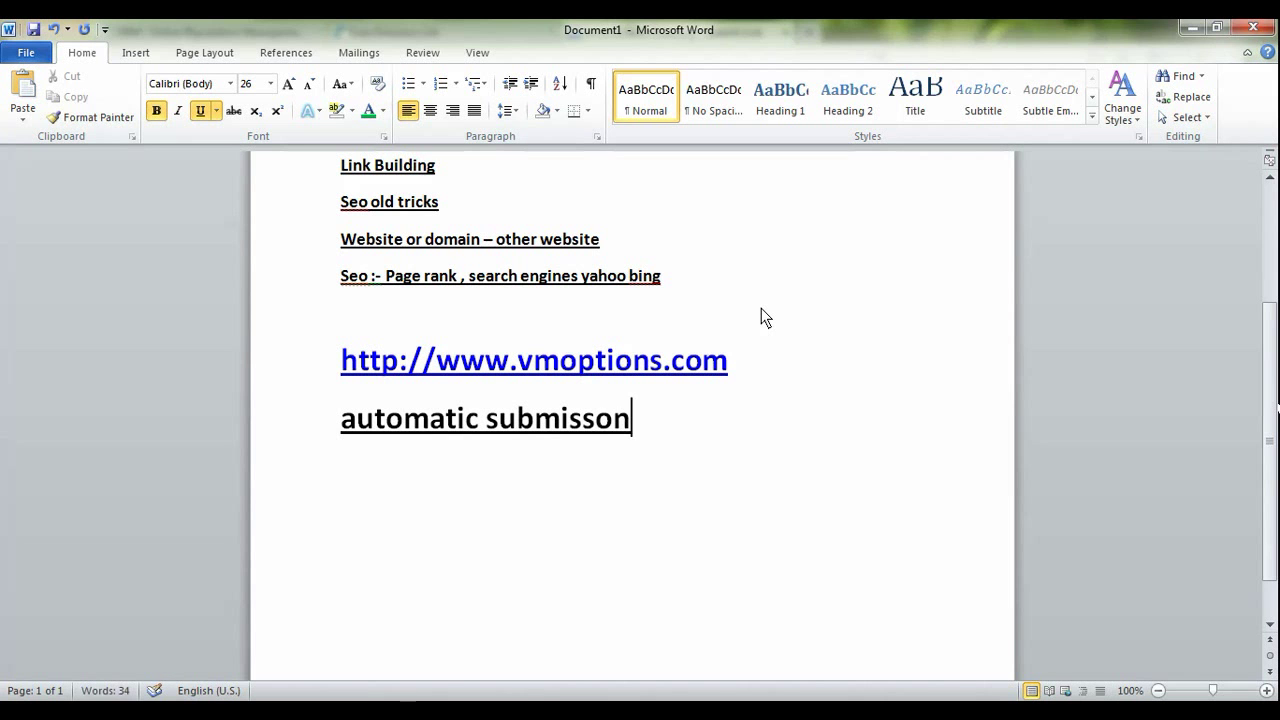
key("BackSpace")
key("BackSpace")
type("ion")
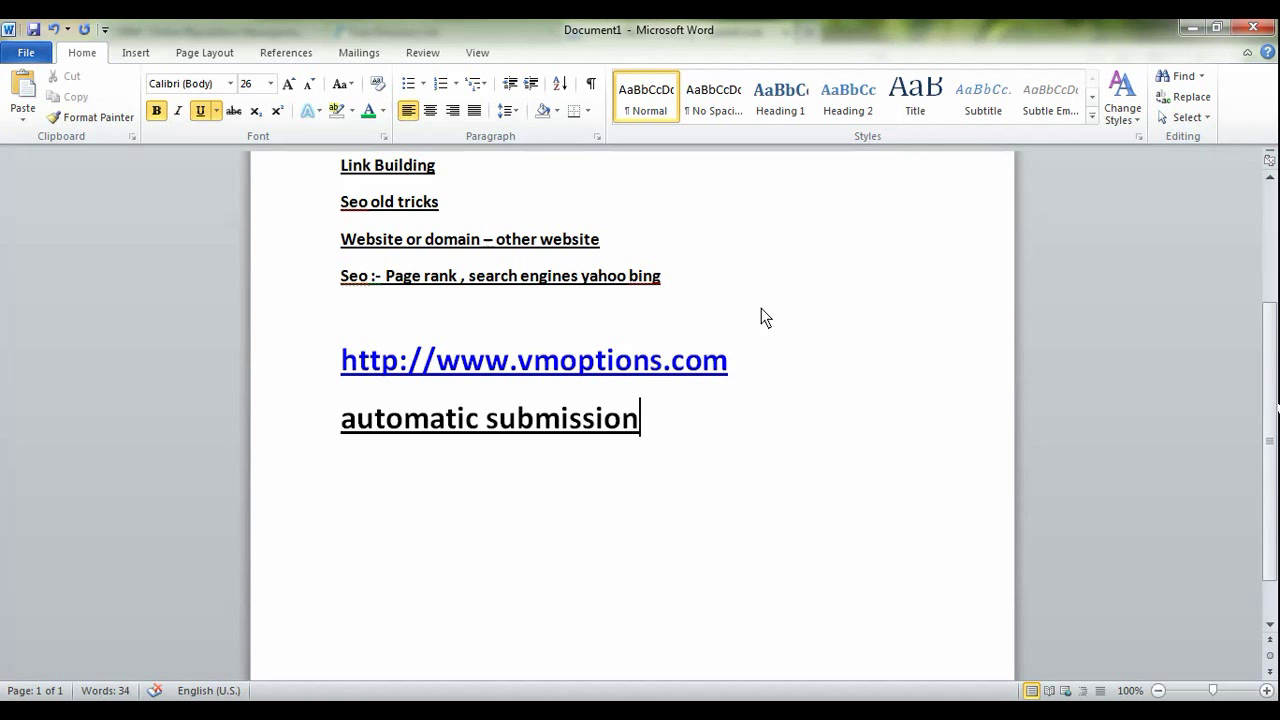
key("Return")
left_click(190, 708)
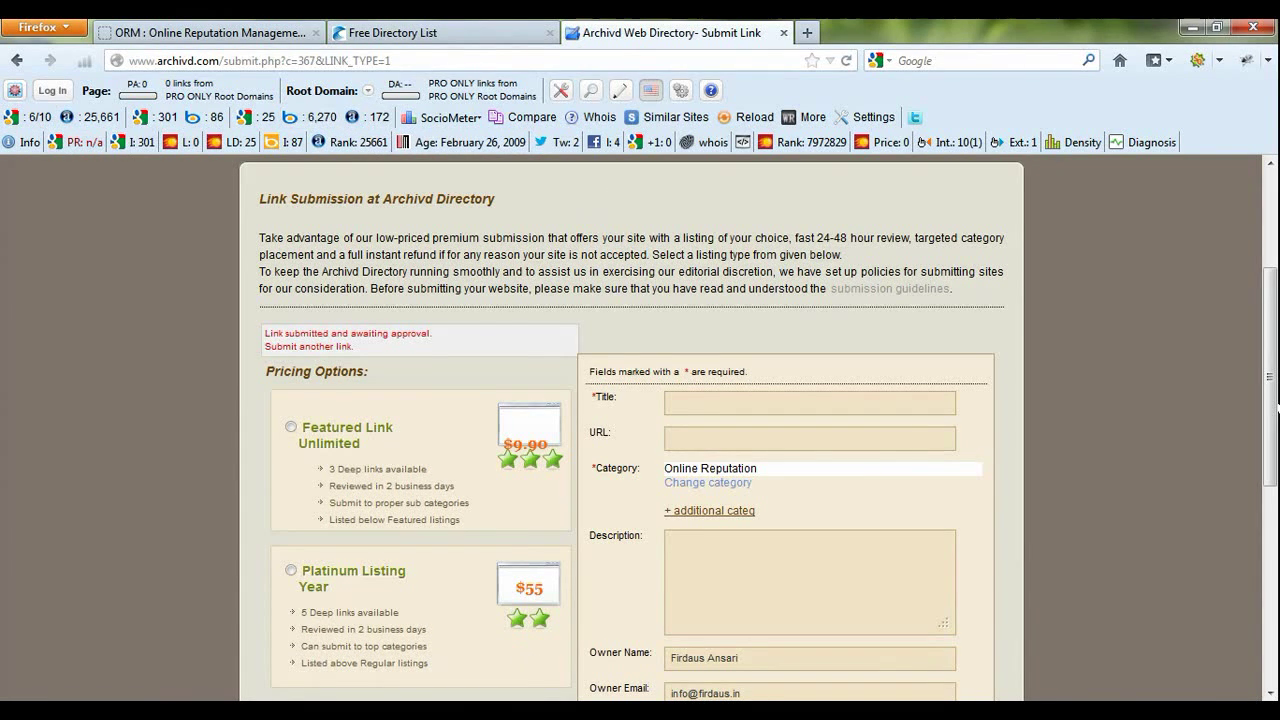
- Switch from Firefox back to the Word tutorial notes with Alt+Tab
key("alt+Tab")
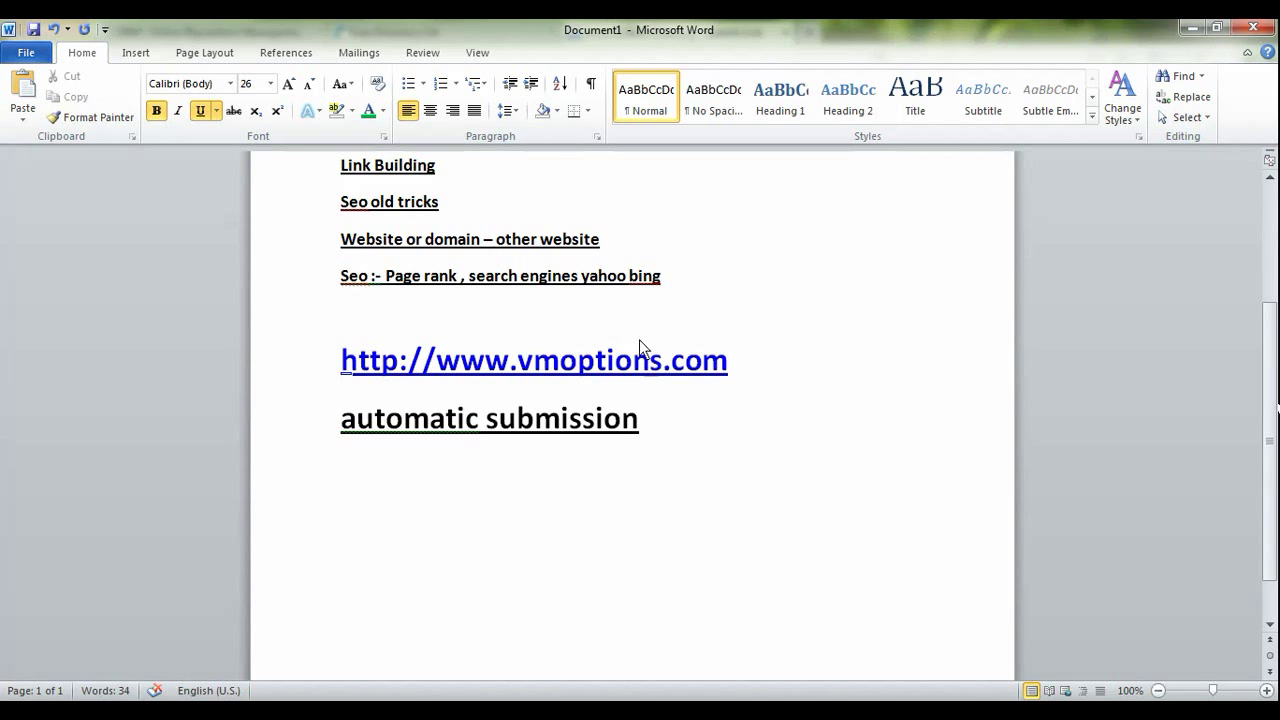
- Type the contact e-mail address below 'automatic submission' so Word turns it into a link
scroll(475, 408, "up", 2)
scroll(475, 408, "up", 3)
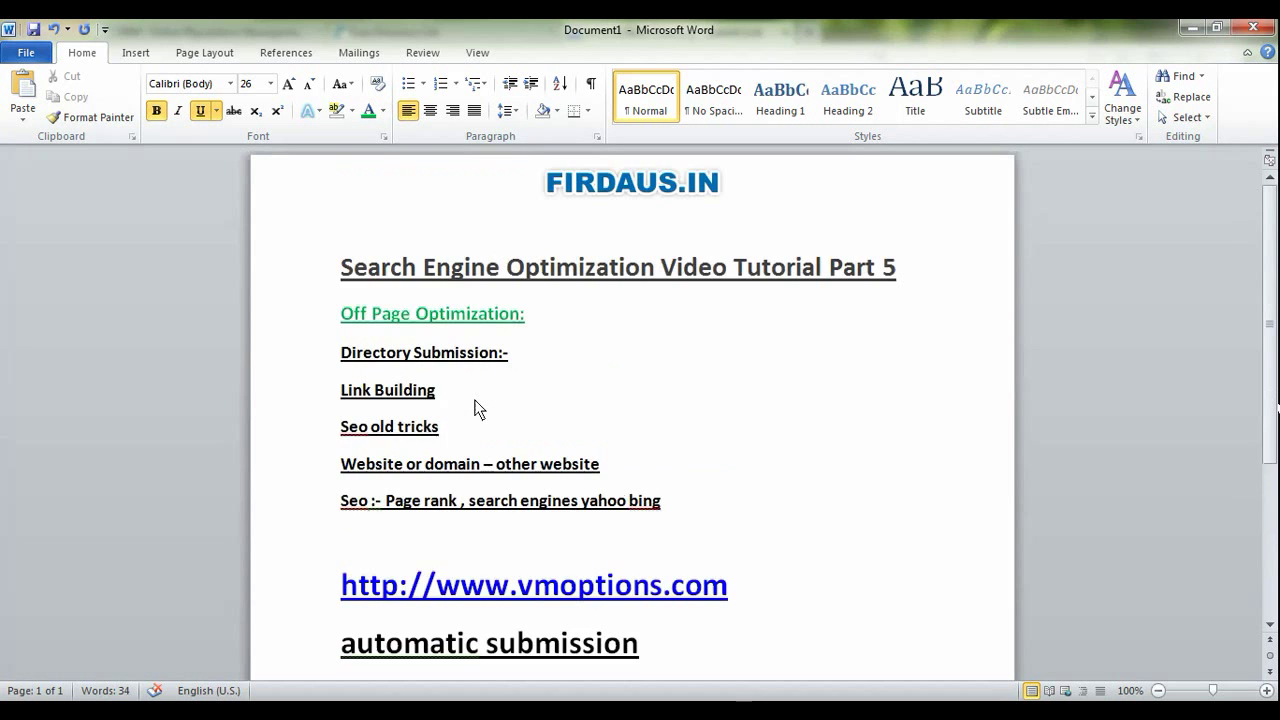
scroll(469, 411, "down", 4)
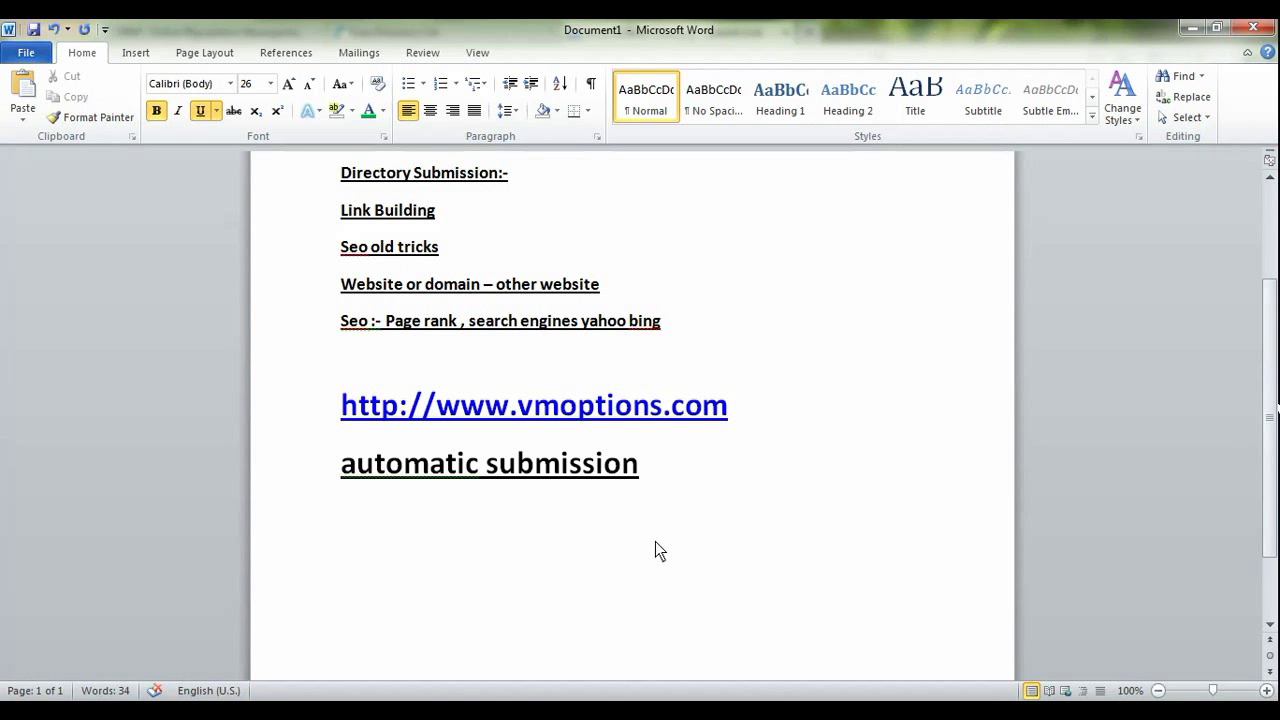
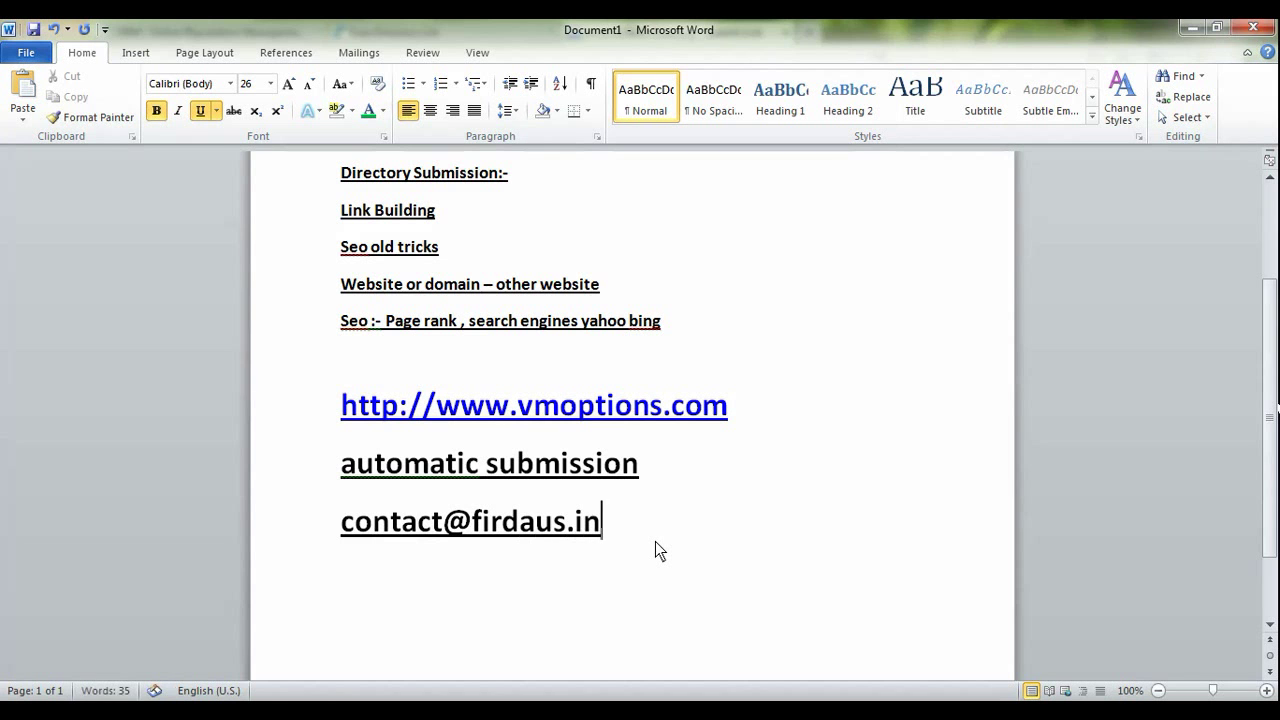
key("Return")
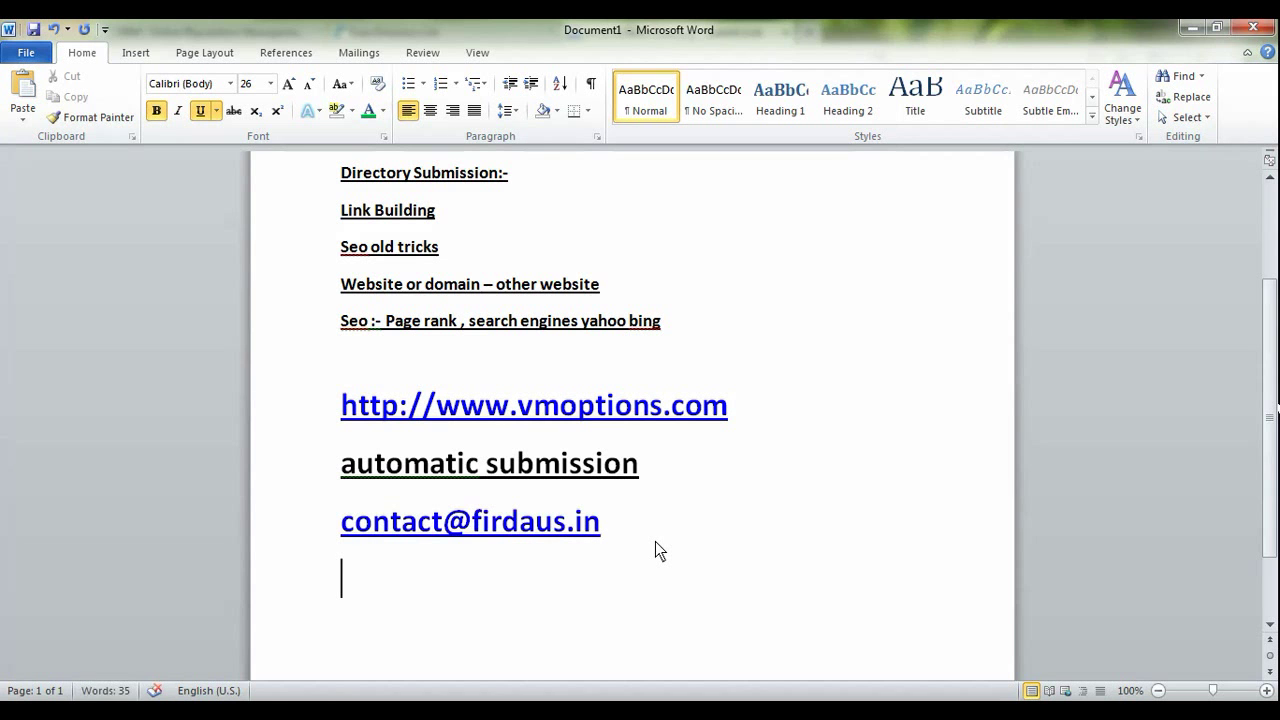
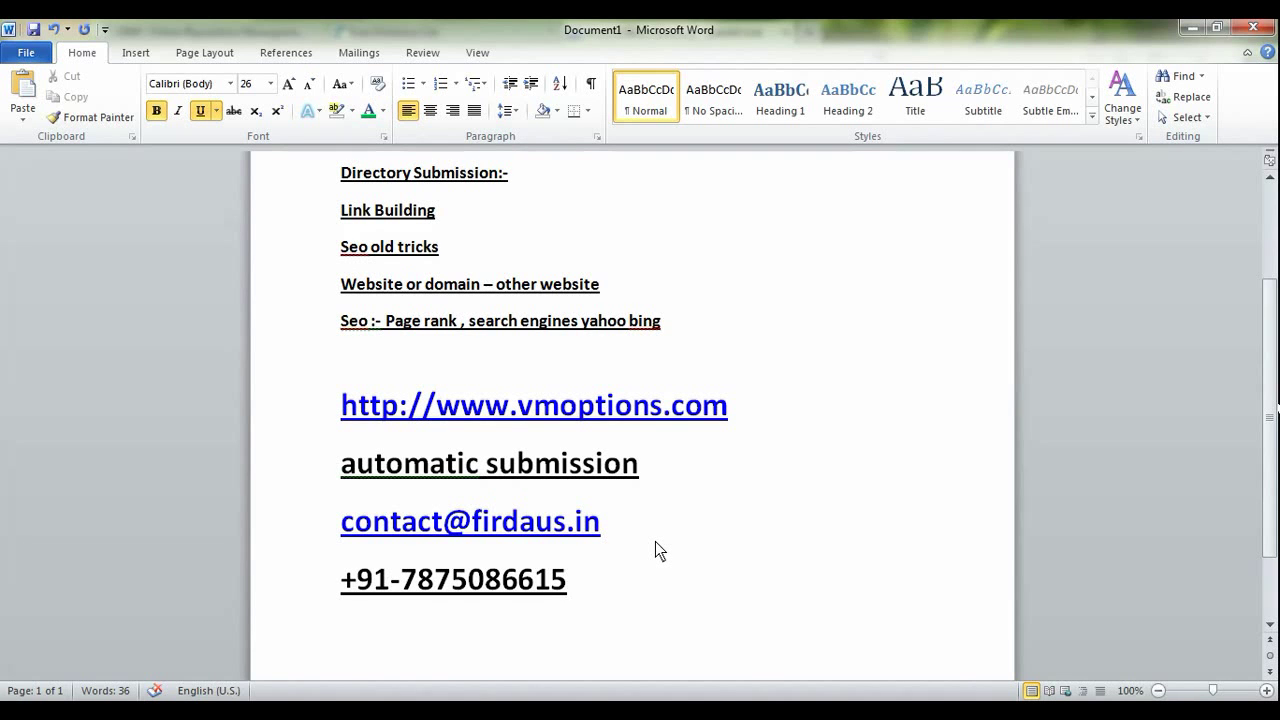
- Add the contact phone number with its +91 prefix on the next line
key("Return")
scroll(667, 549, "down", 2)
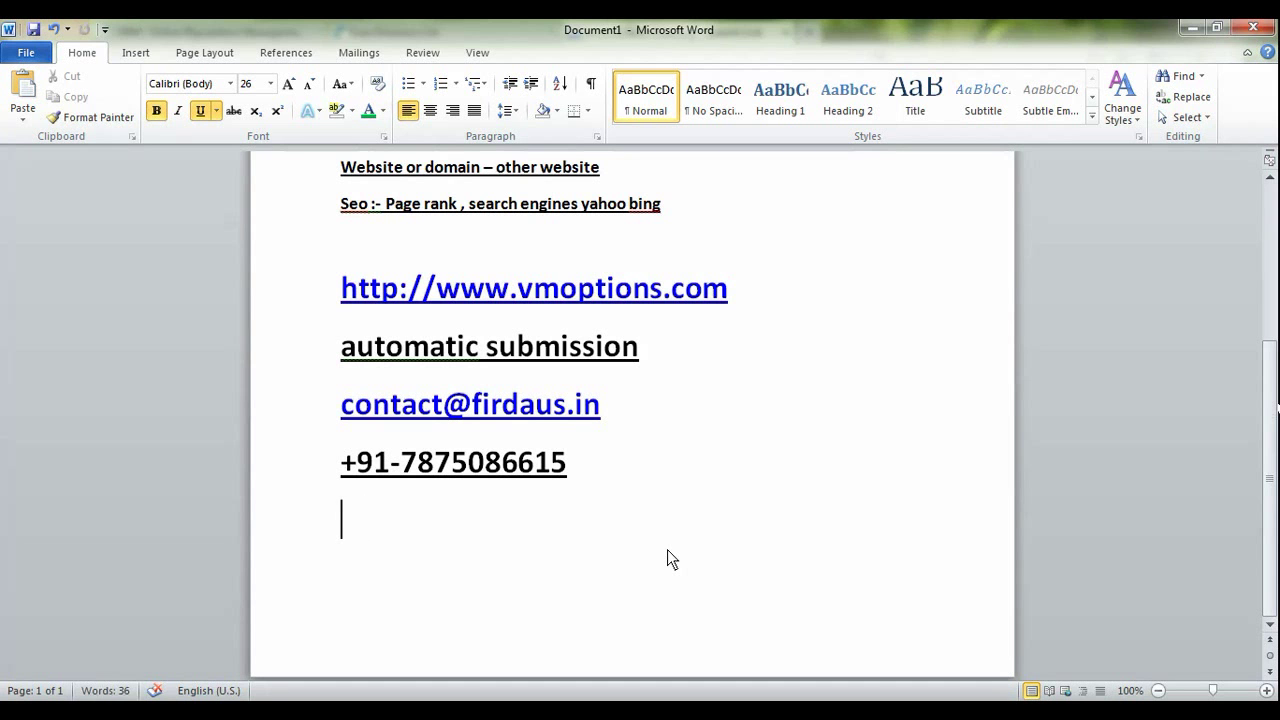
type("www.firdau")
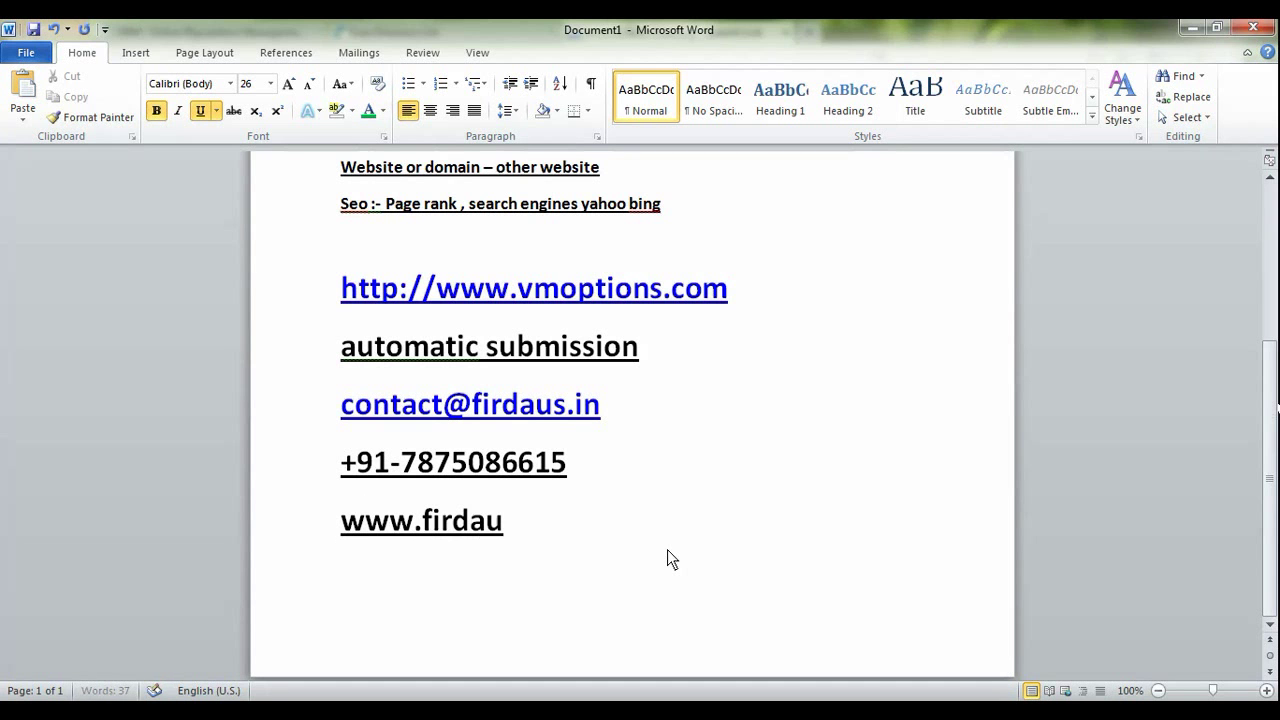
type("s.in")
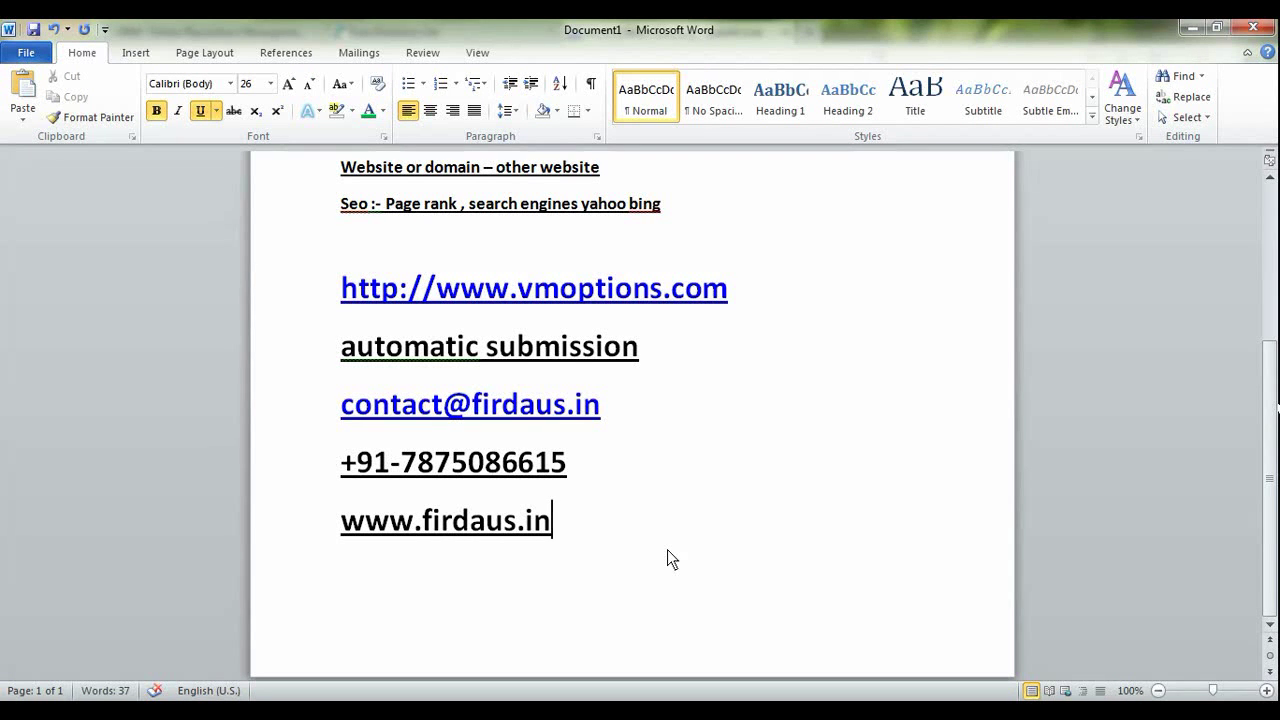
key("Return")
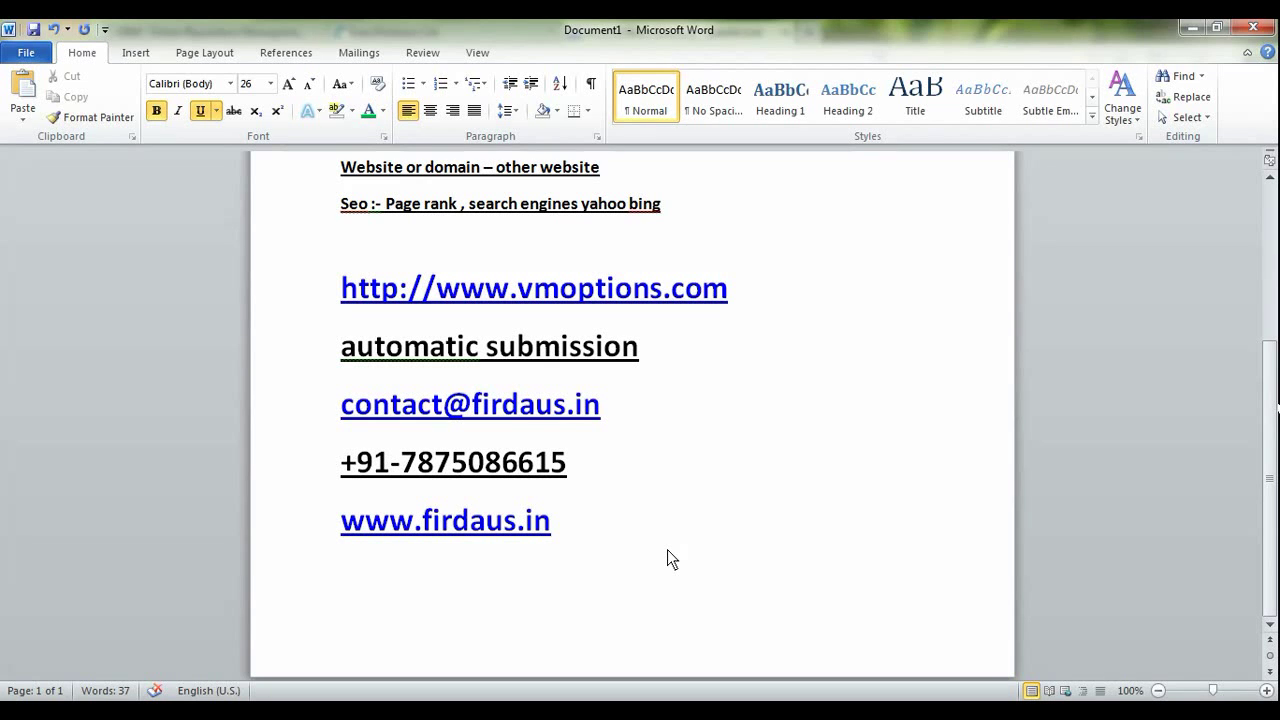
type("onpage")
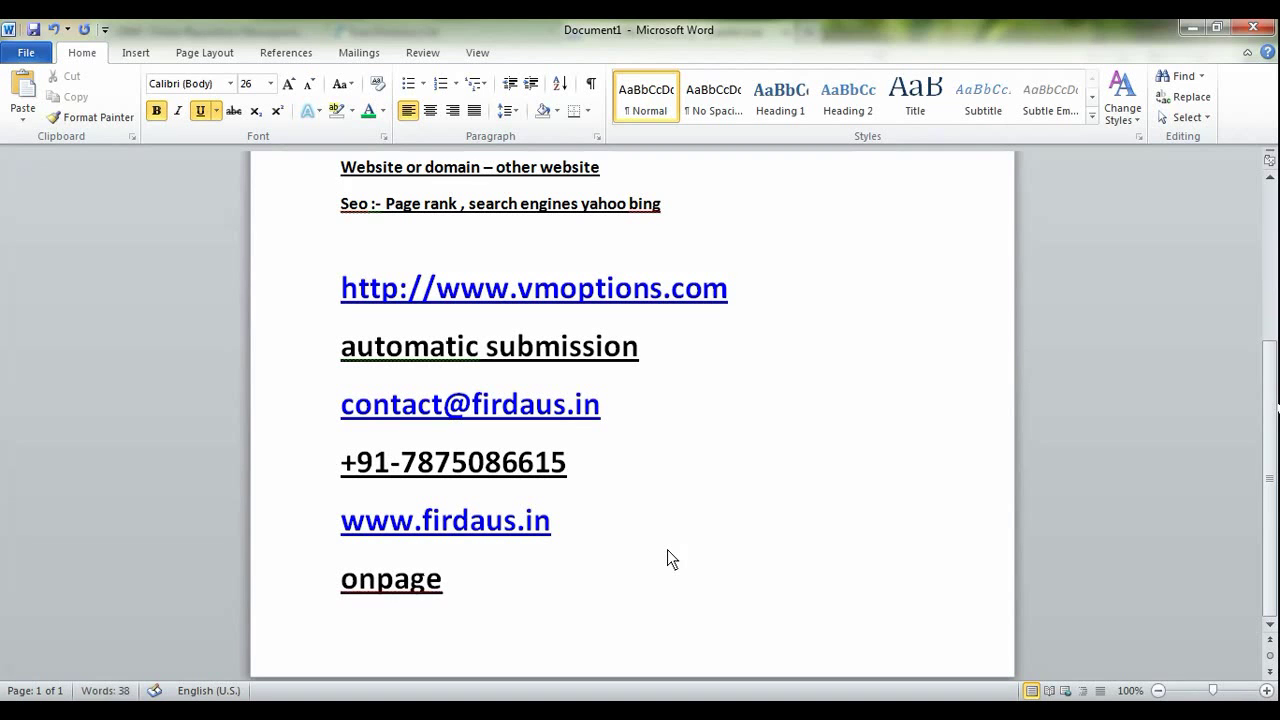
type(" optim")
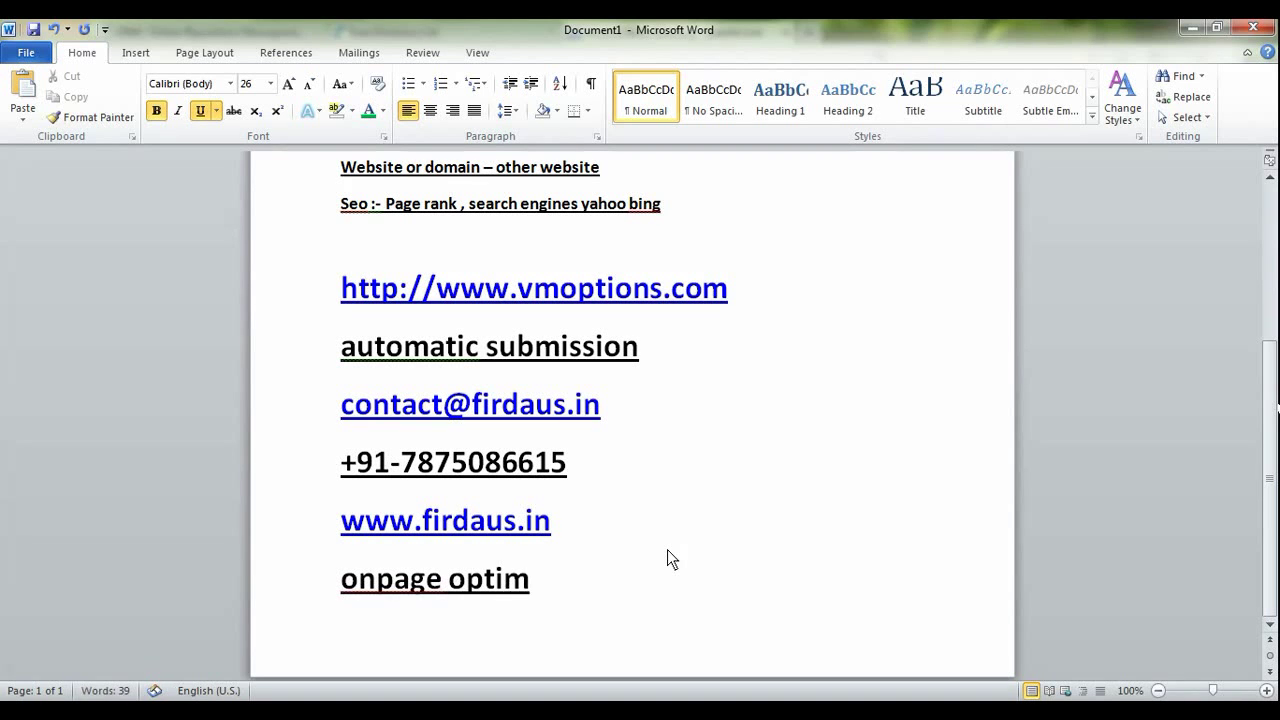
type("ization")
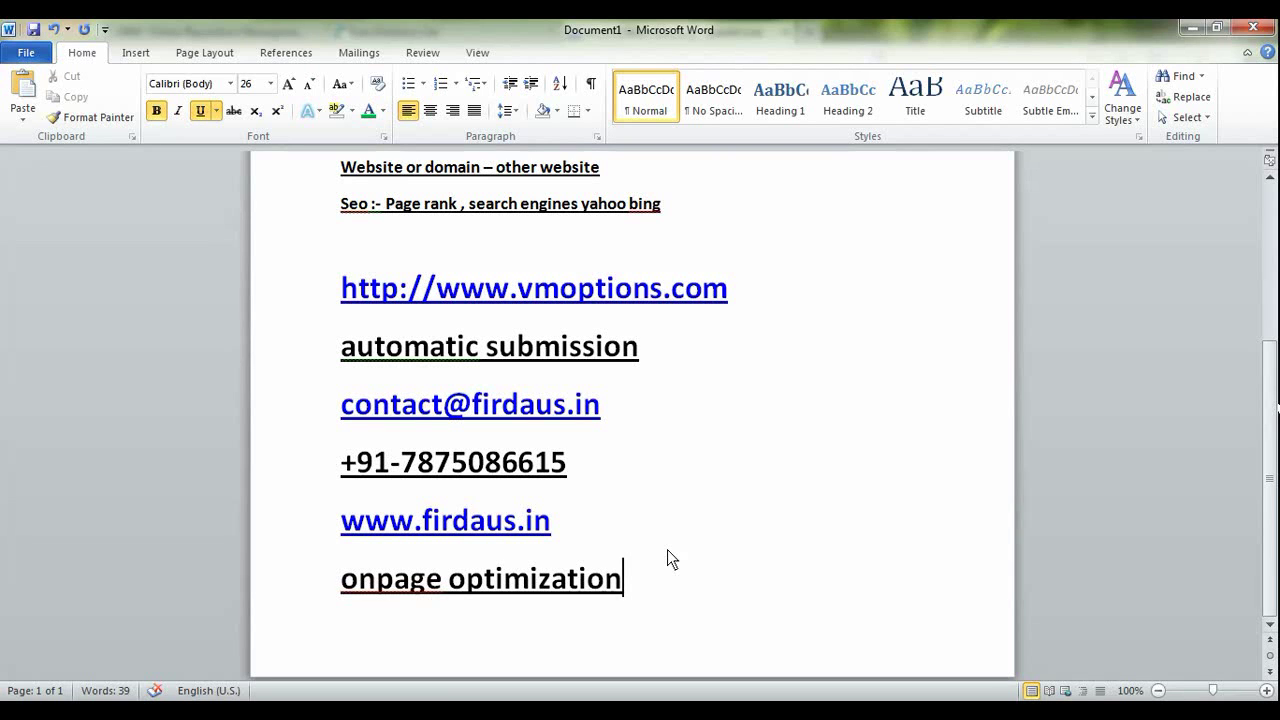
key("Return")
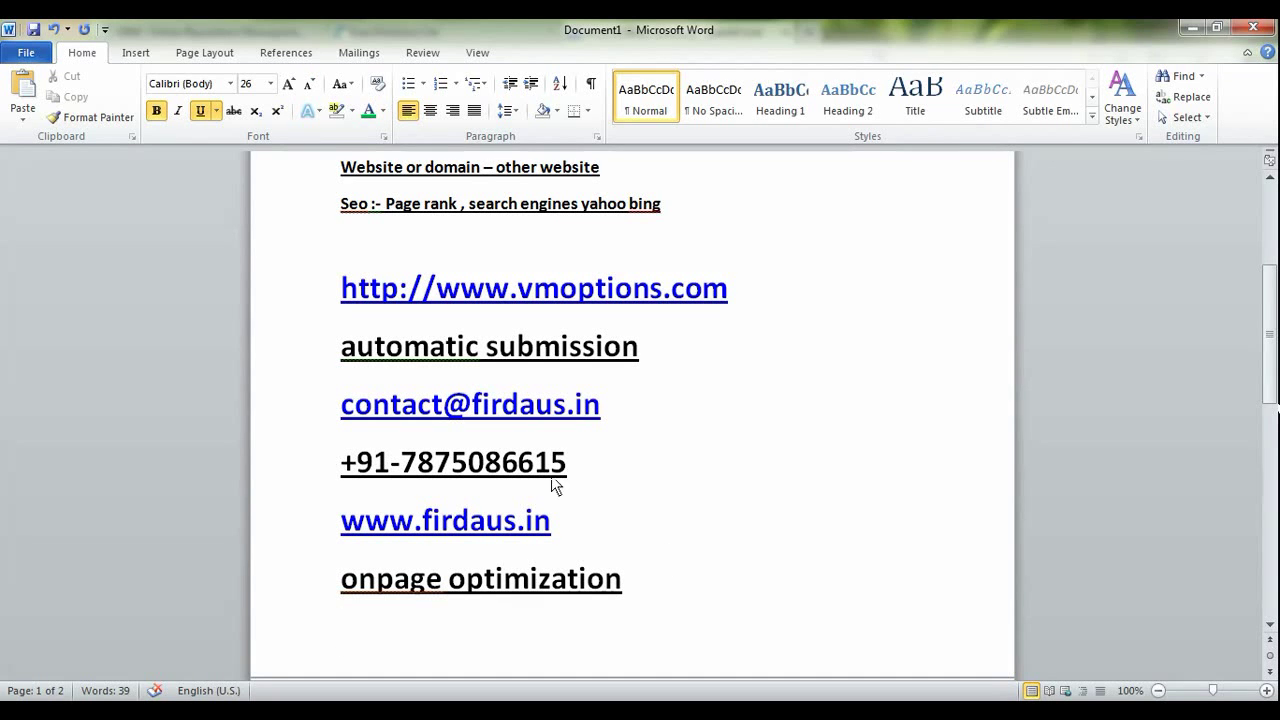
scroll(551, 482, "up", 3)
scroll(543, 520, "down", 4)
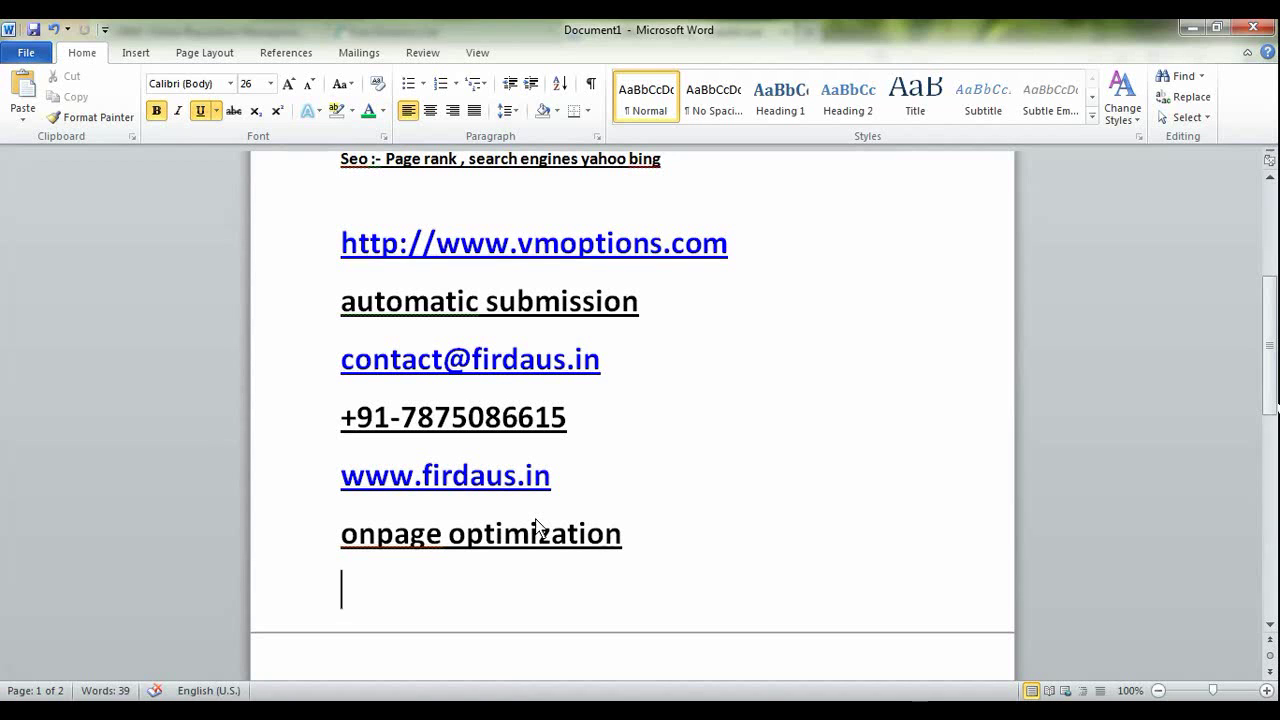
type("http:")
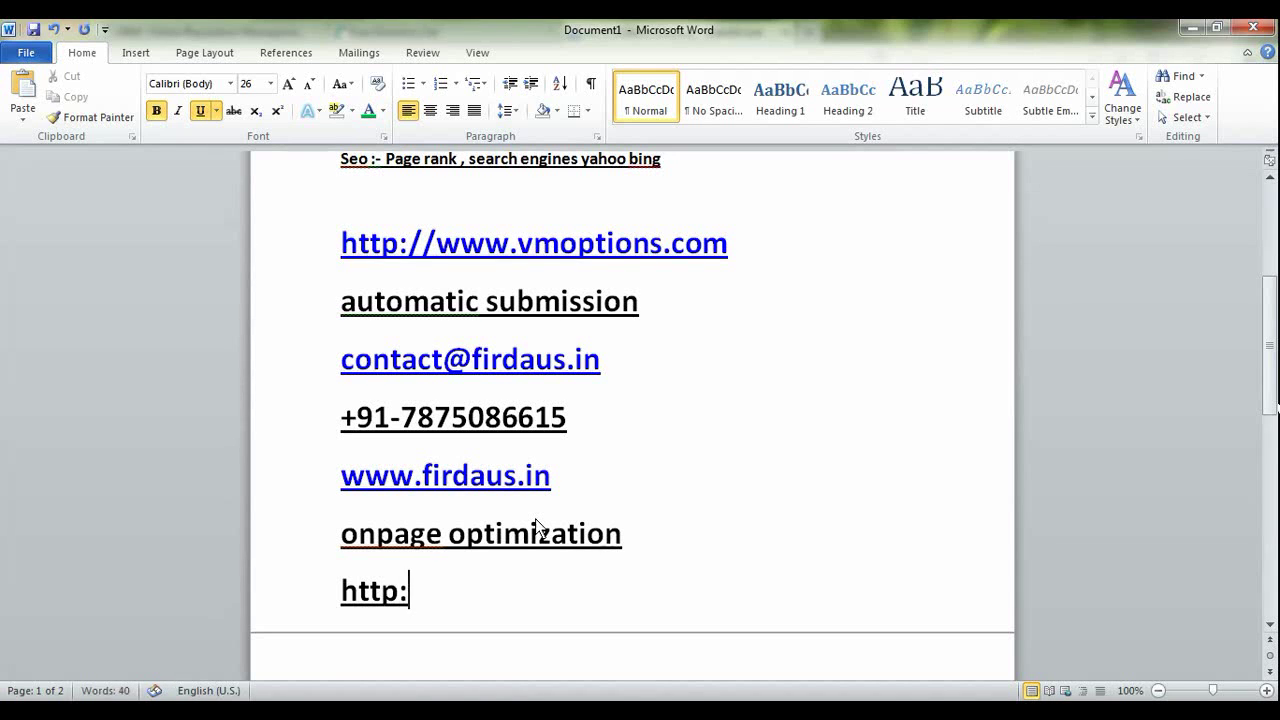
type("faceb")
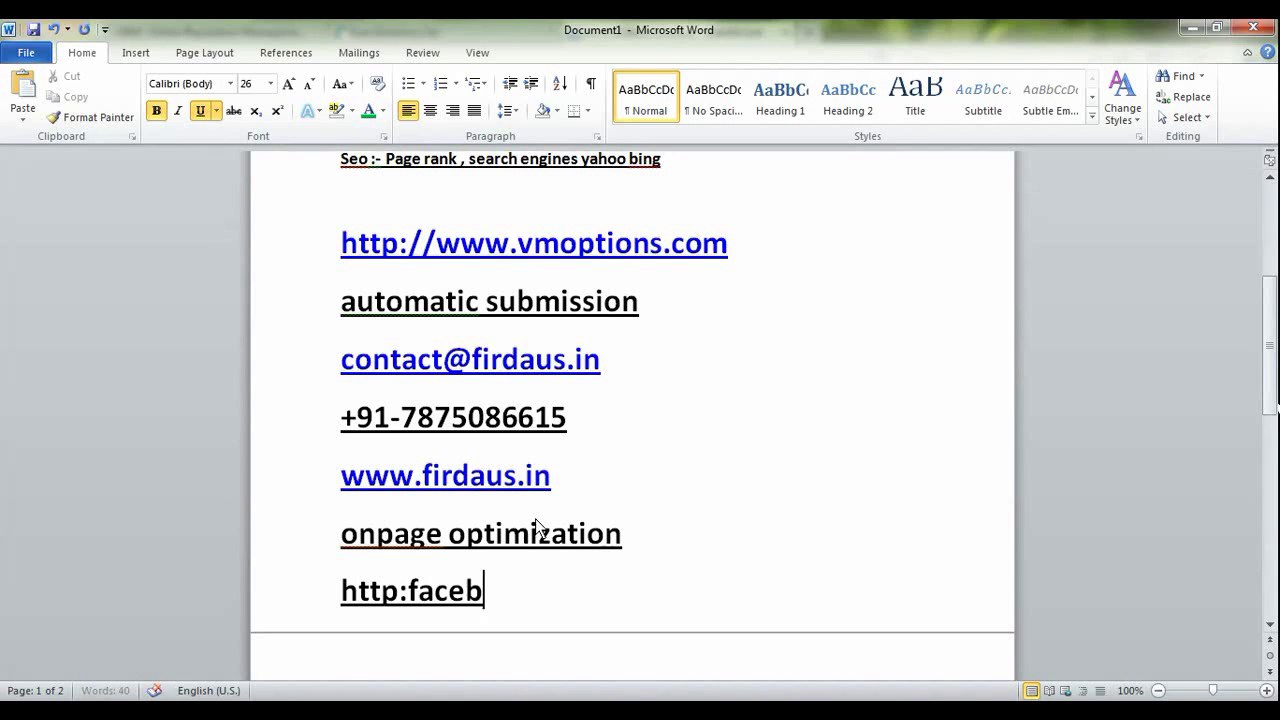
type("ook.com")
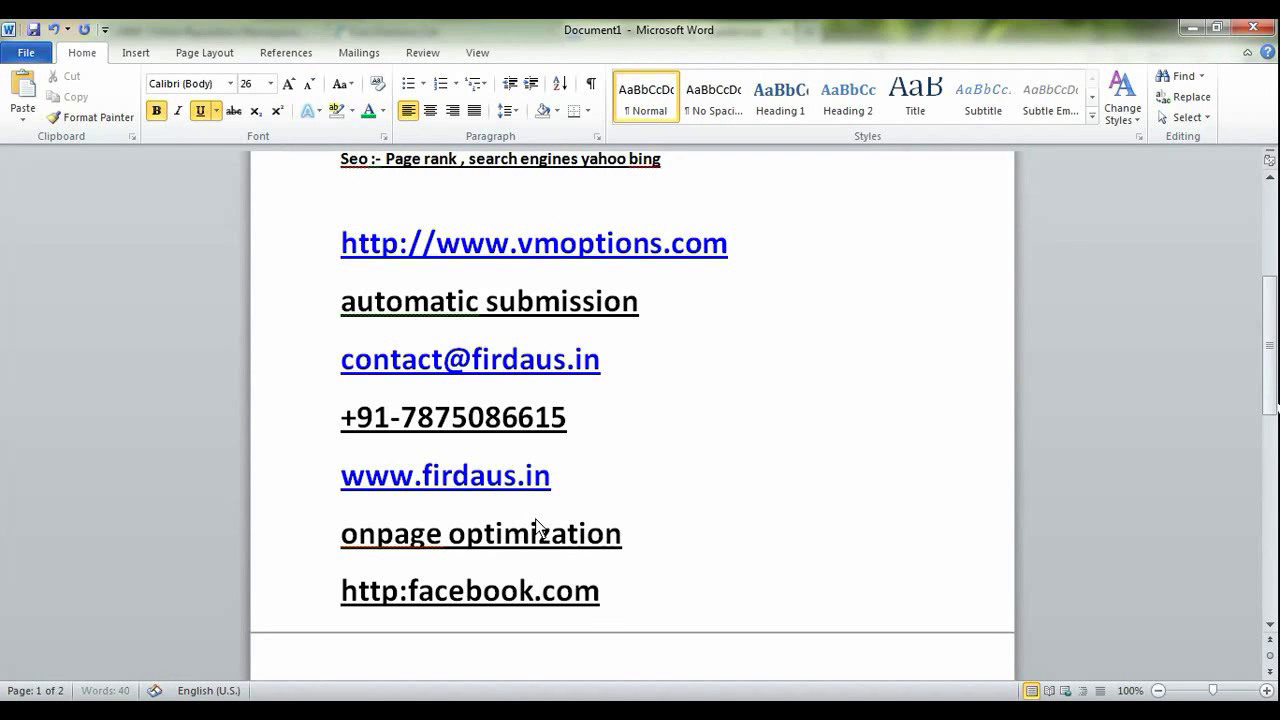
type("/www.")
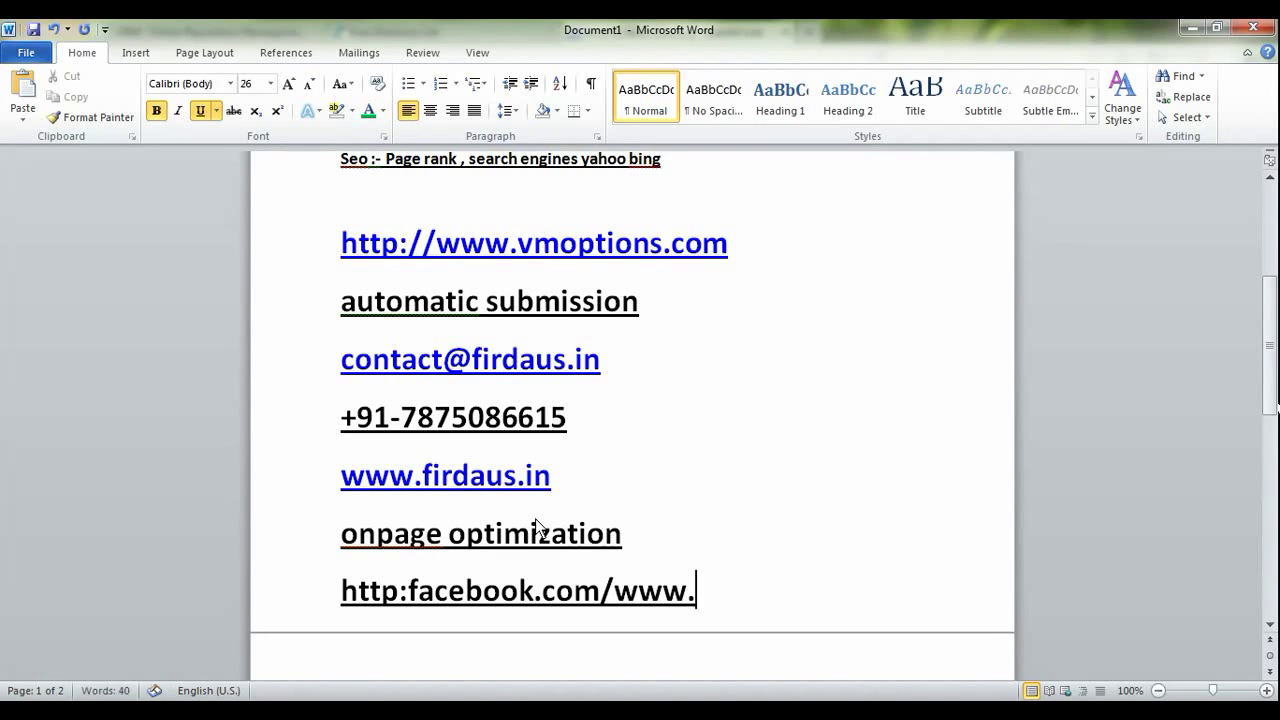
type("firdaus.in")
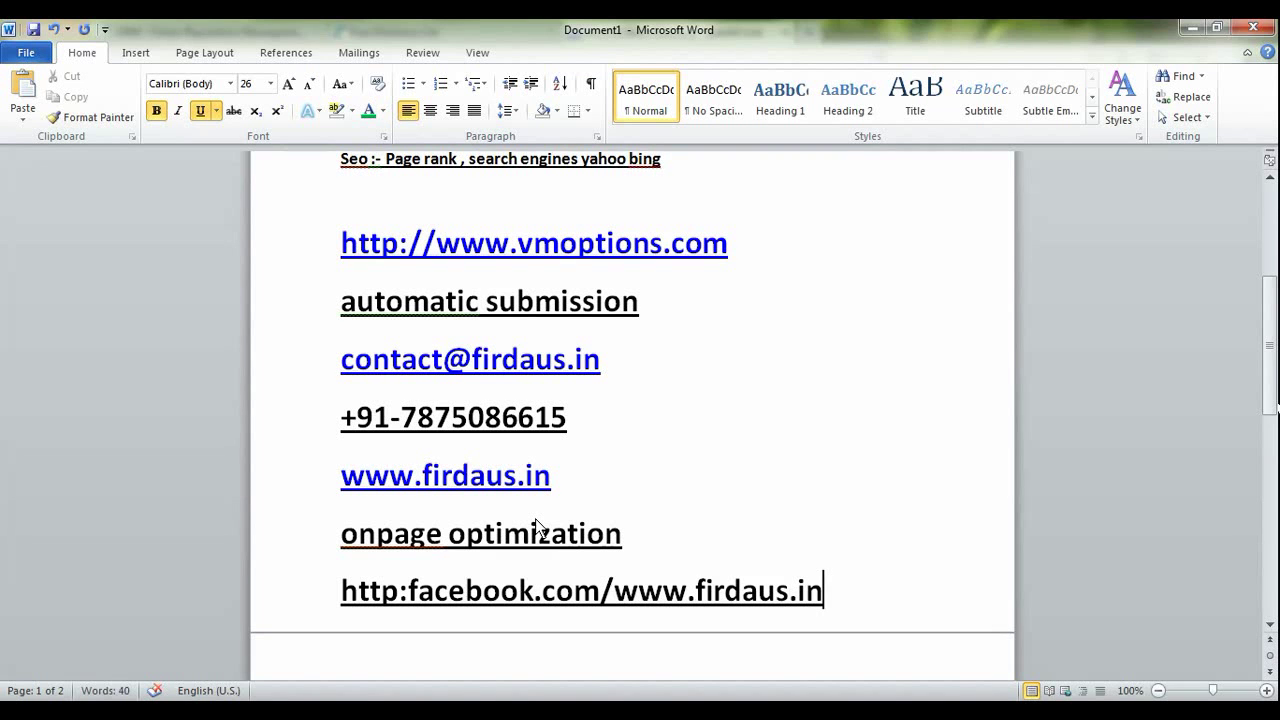
scroll(535, 518, "down", 2)
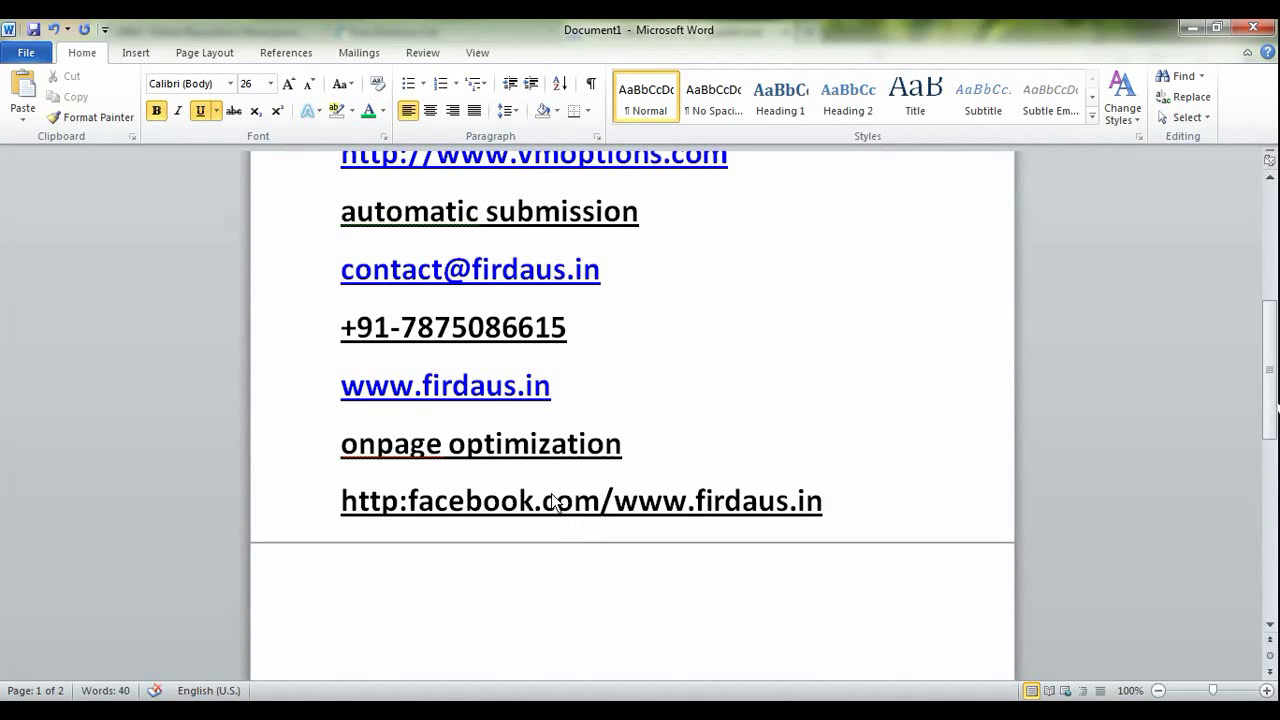
scroll(553, 500, "up", 2)
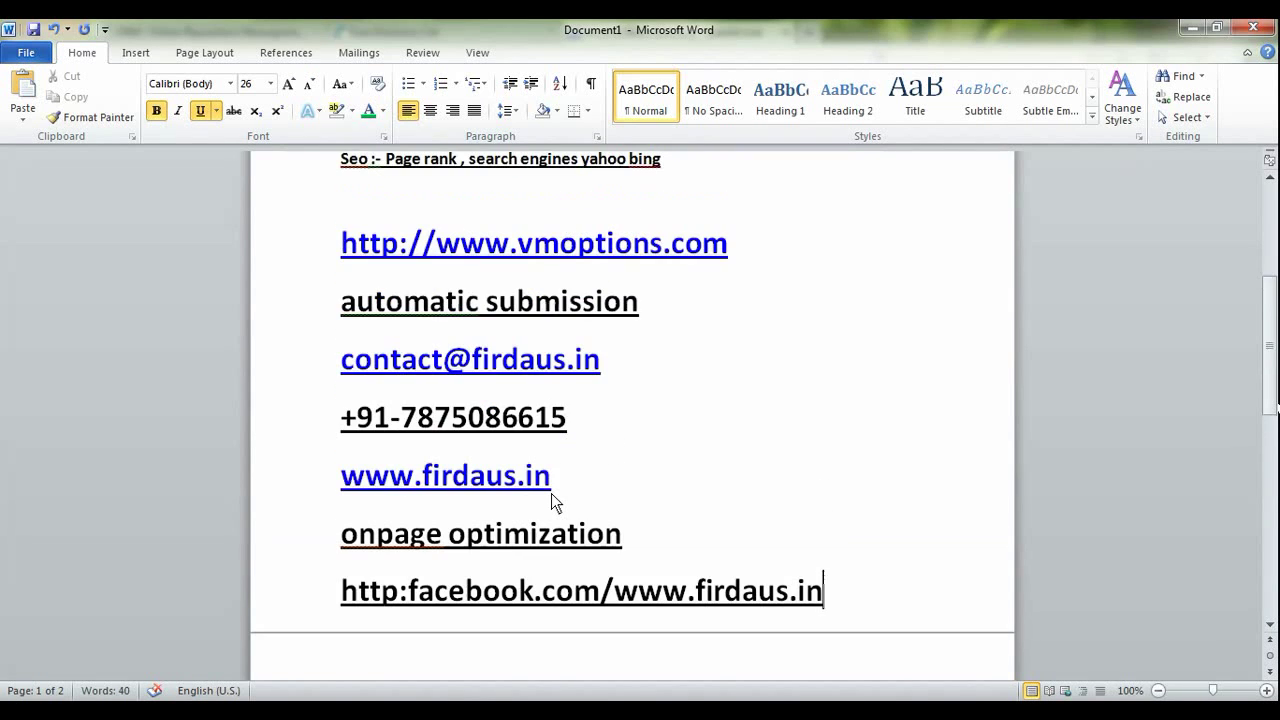
scroll(553, 500, "down", 2)
scroll(552, 497, "up", 10)
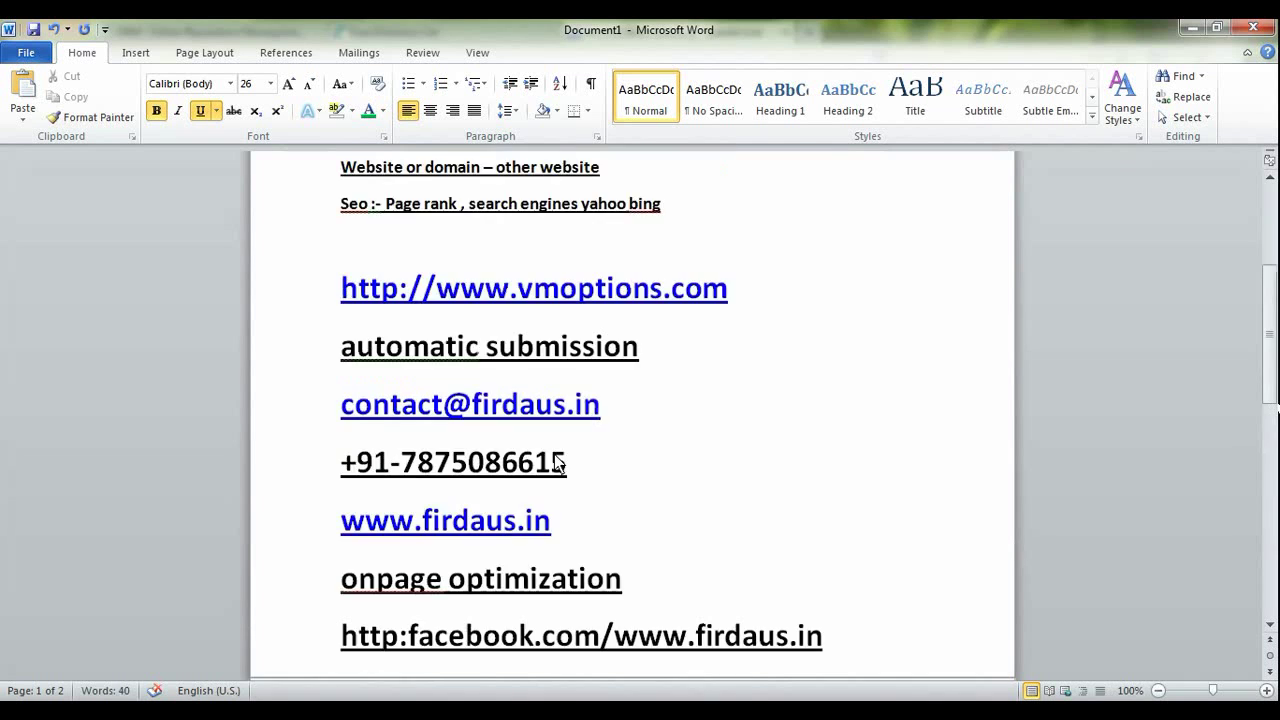
scroll(555, 460, "down", 8)
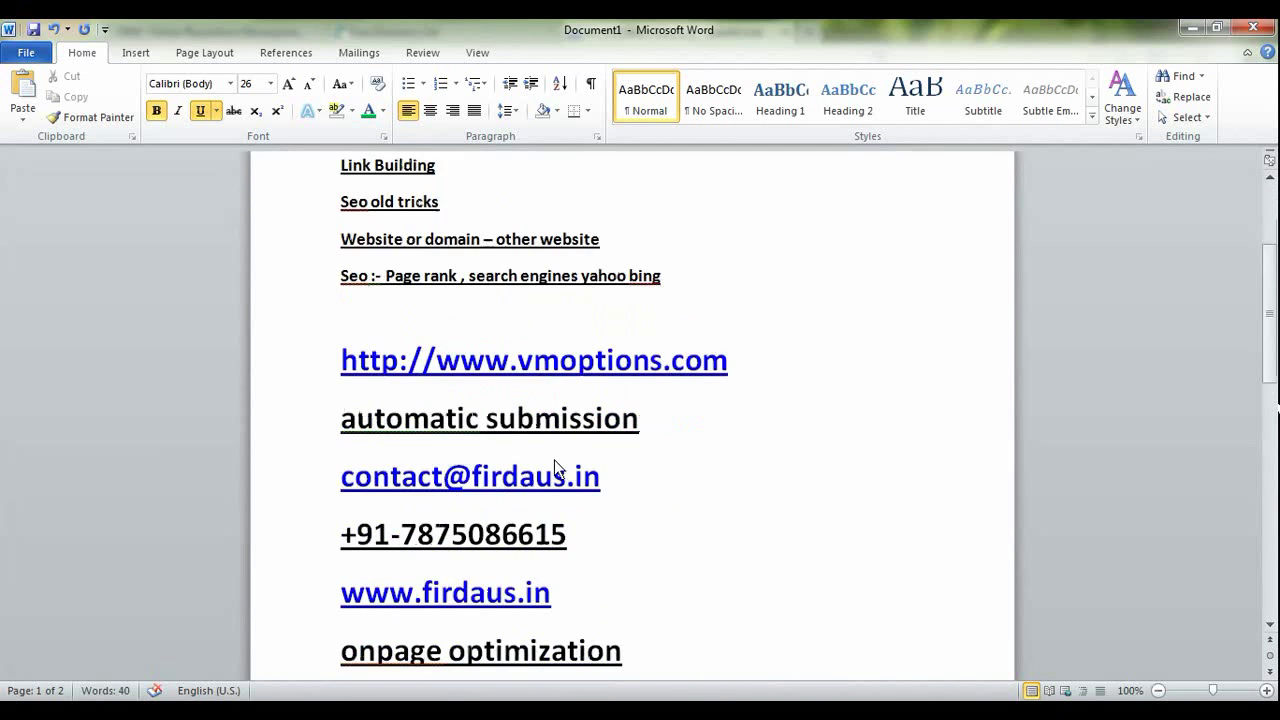